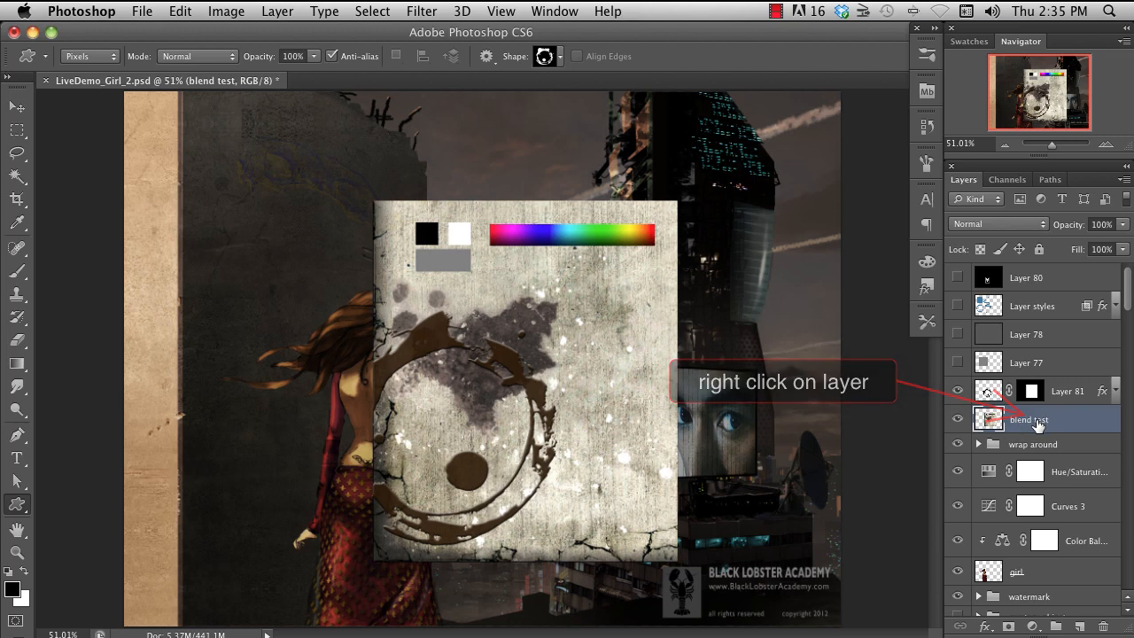
- Add two new empty layers directly above the "blend test" layer
right_click(1038, 424)
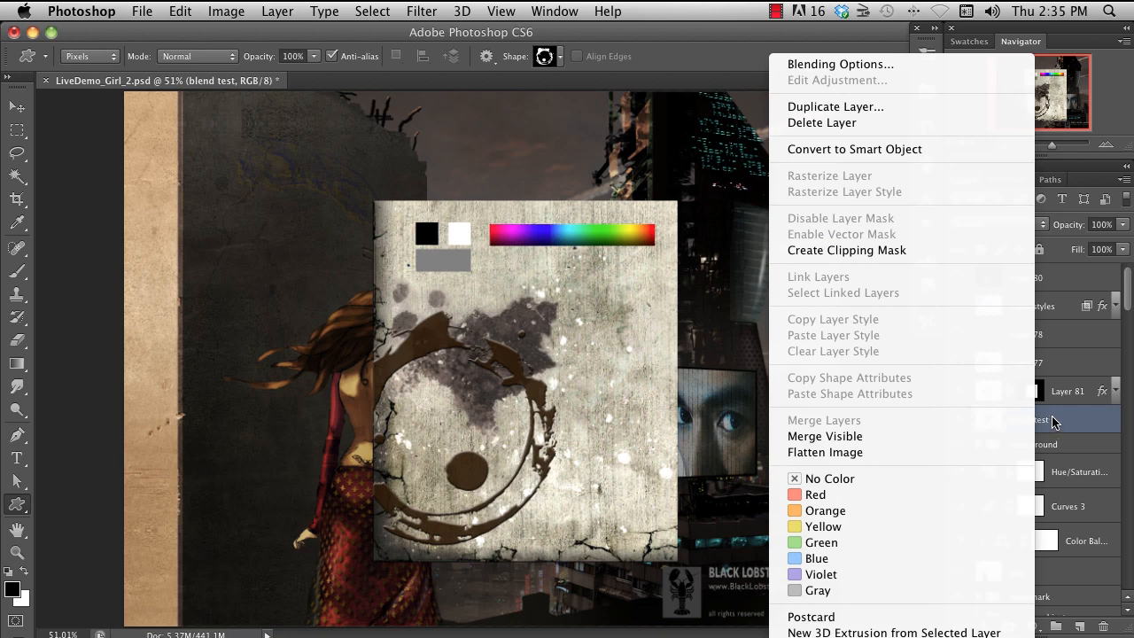
left_click(1051, 420)
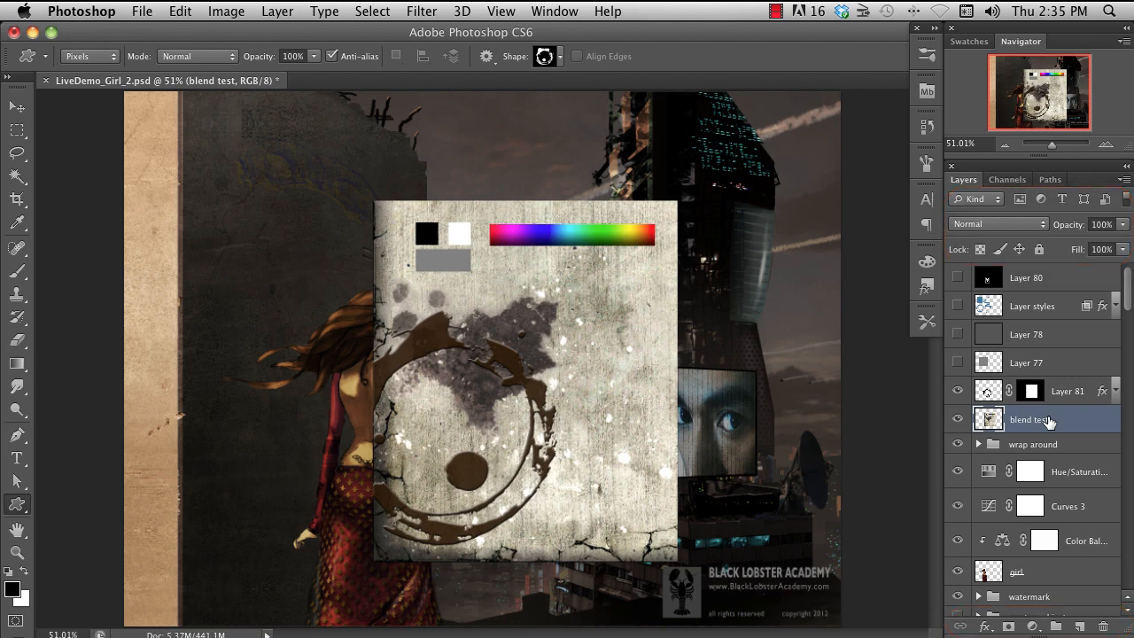
left_click(1077, 627)
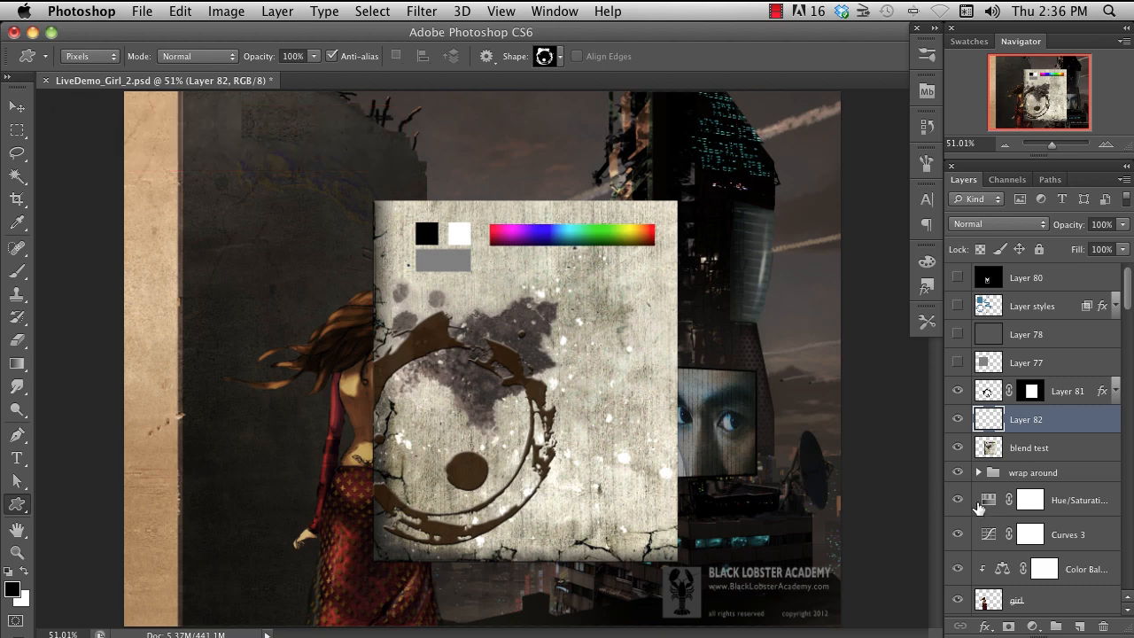
key("alt+shift+super+n")
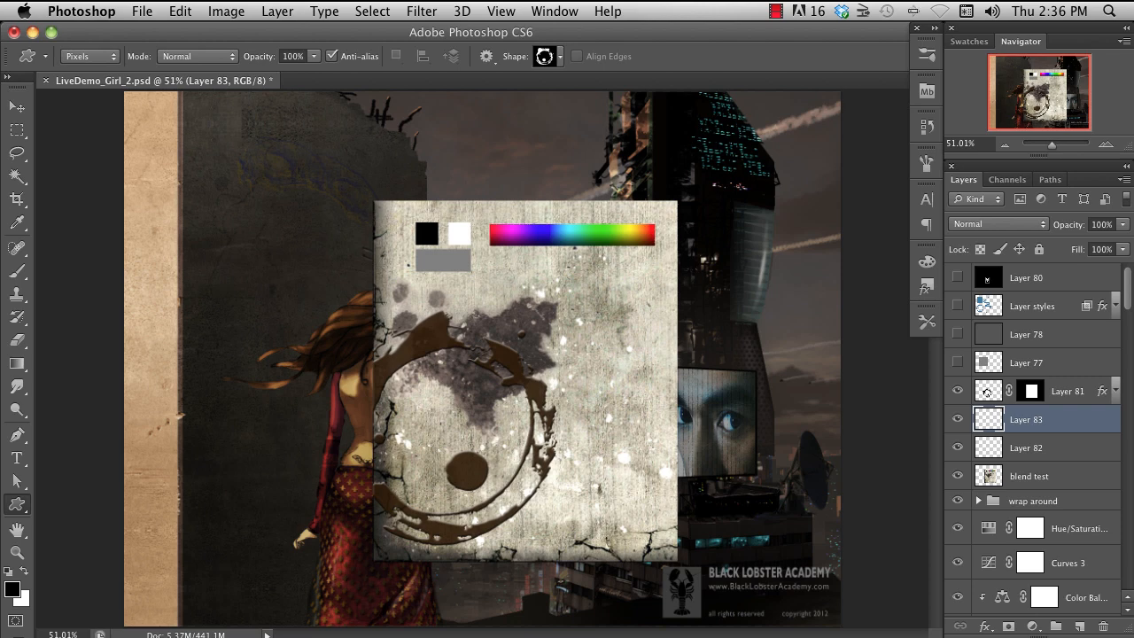
- Create another new layer with the custom name "some name"
key("shift+super+n")
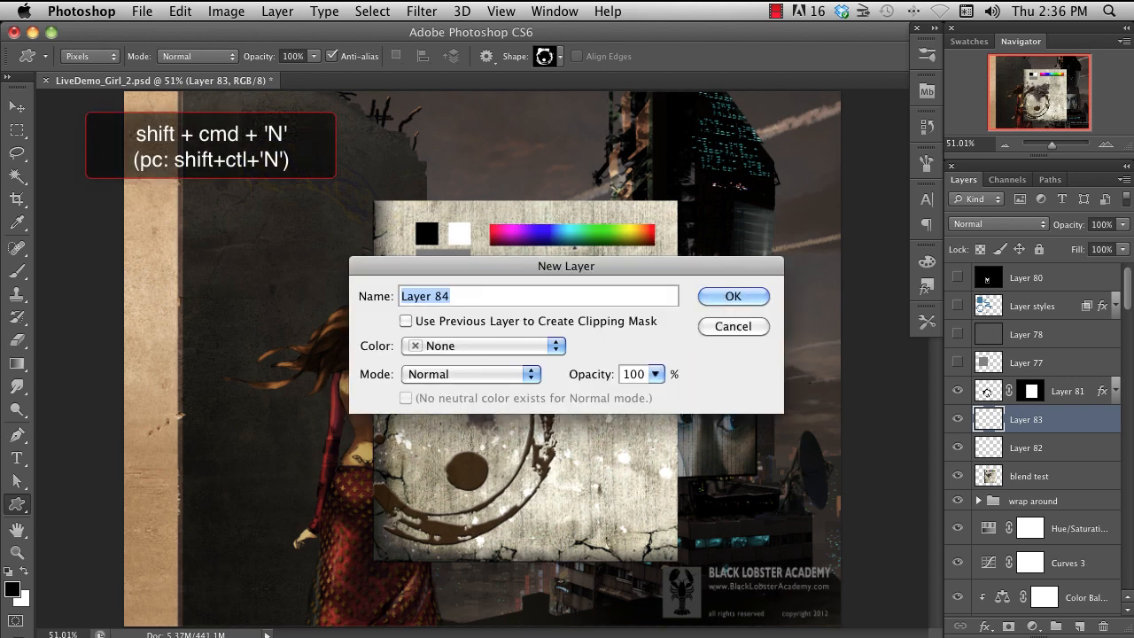
type("some n")
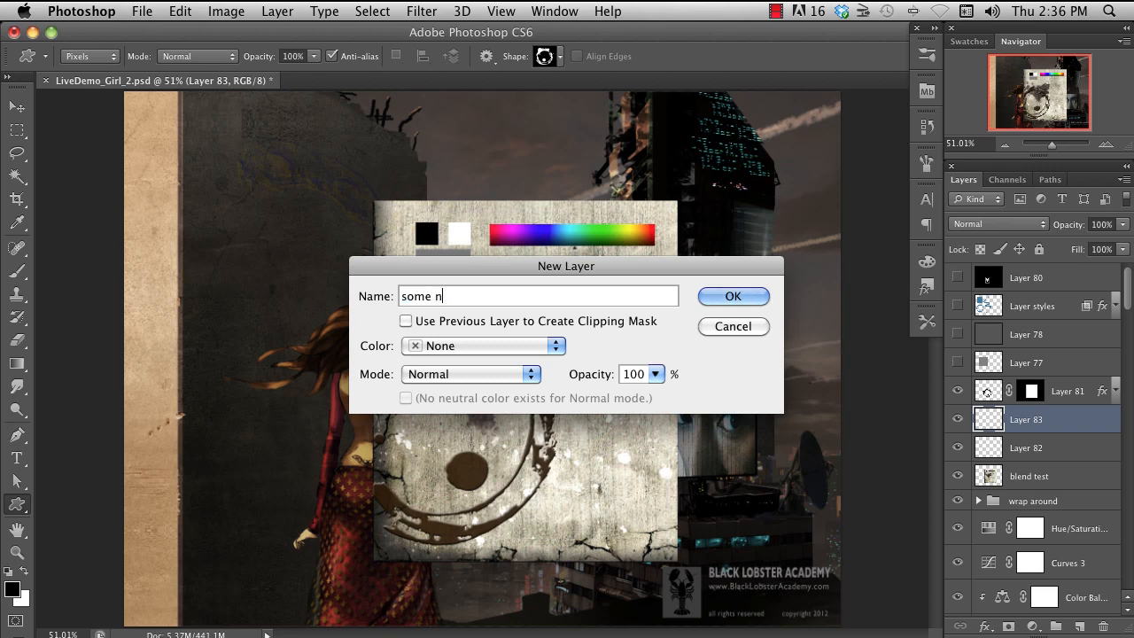
type("ame")
key("Return")
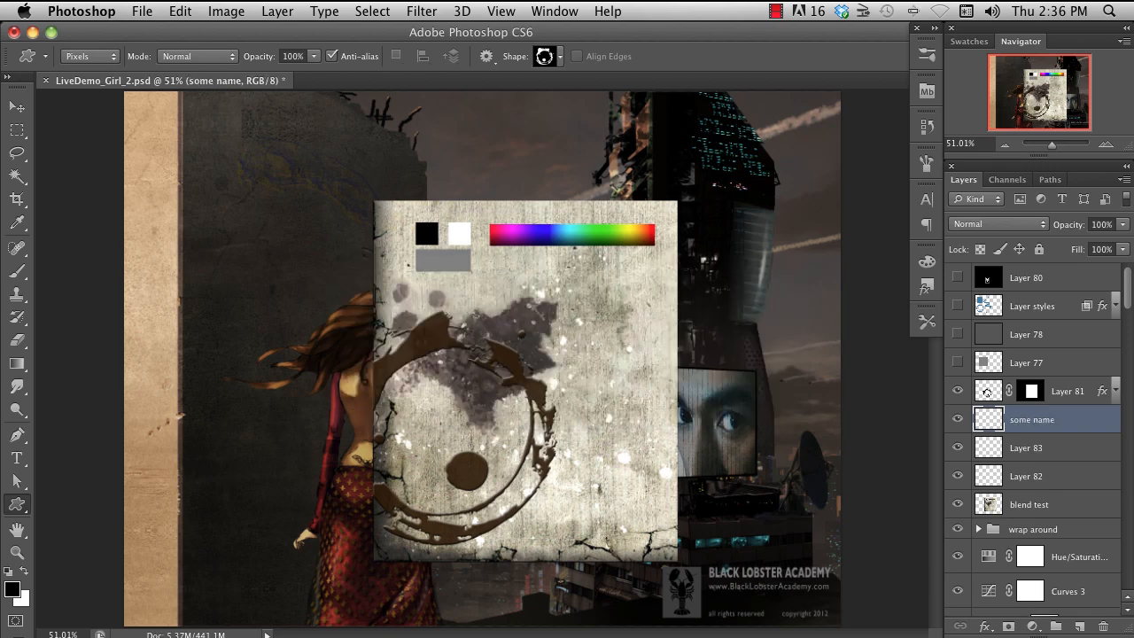
- Rename Layer 83 as "whatever"
double_click(1027, 447)
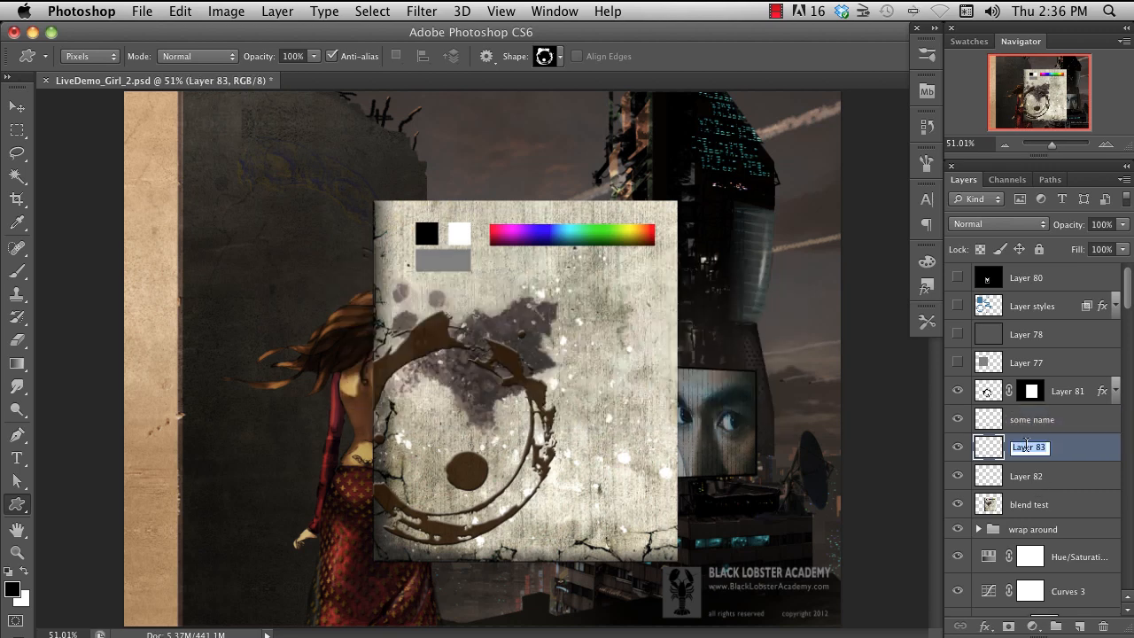
type("whatever")
key("Return")
- Brush a black zigzag across the concrete panel, sample orange-red from the spectrum bar, and paint a curved stroke over the ring
key("b")
left_click_drag(389, 296, 619, 337)
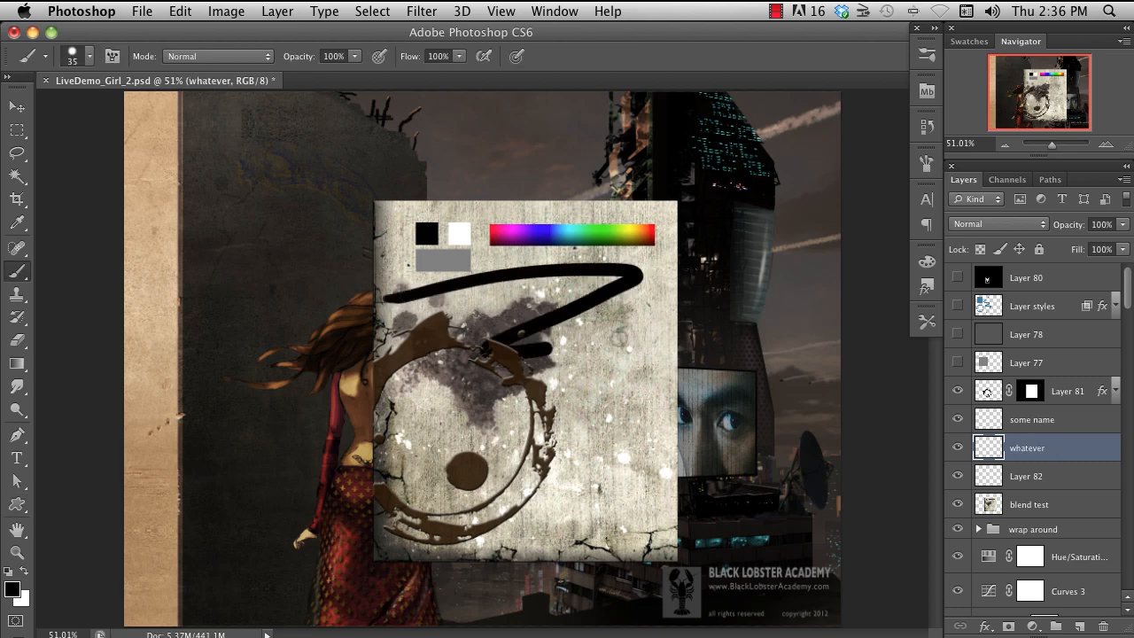
mouse_move(551, 349)
left_mouse_down()
mouse_move(533, 446)
mouse_move(826, 439)
left_mouse_up()
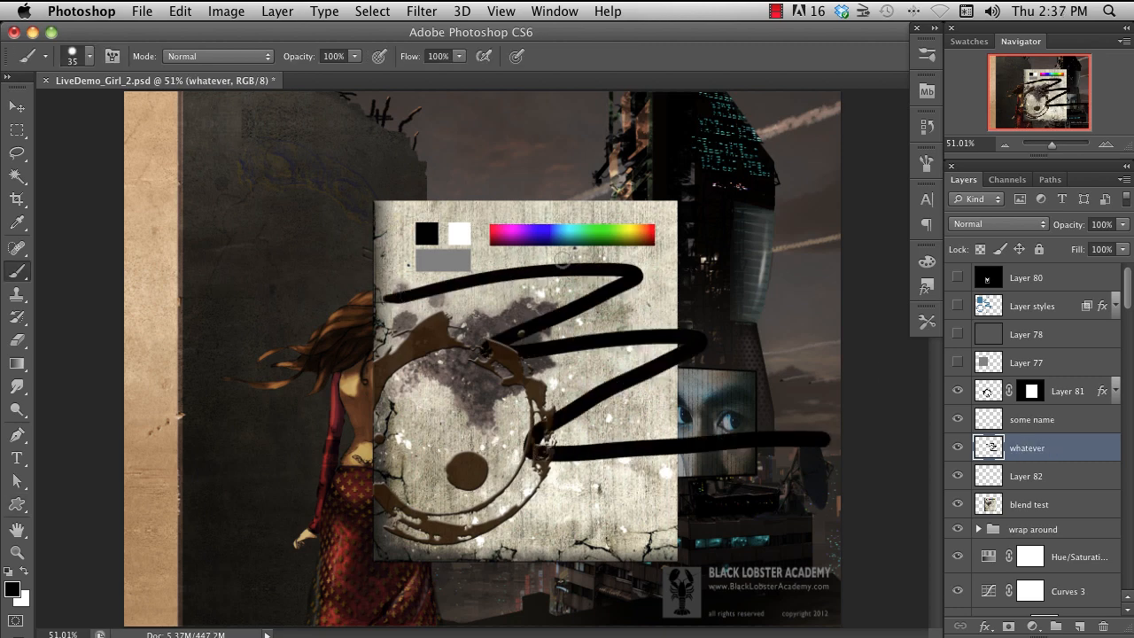
left_click(651, 232, "alt")
mouse_move(507, 291)
left_mouse_down()
mouse_move(432, 519)
mouse_move(460, 524)
mouse_move(624, 490)
left_mouse_up()
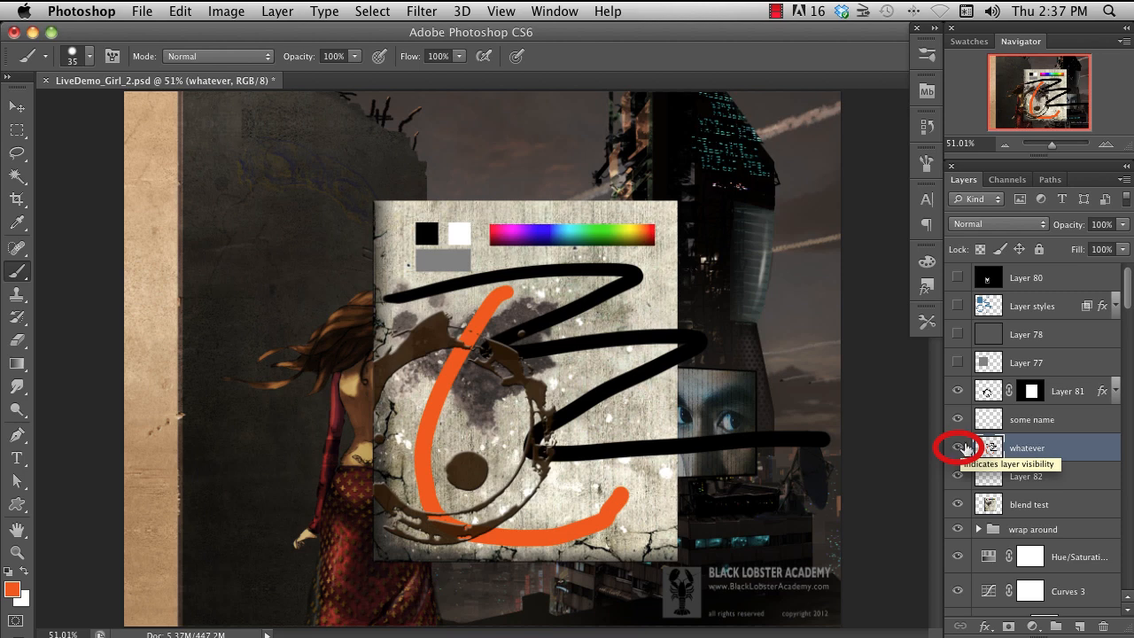
- Toggle the "whatever" layer's visibility off and on, then isolate it and restore the other layers
left_click(958, 449)
left_click(958, 449)
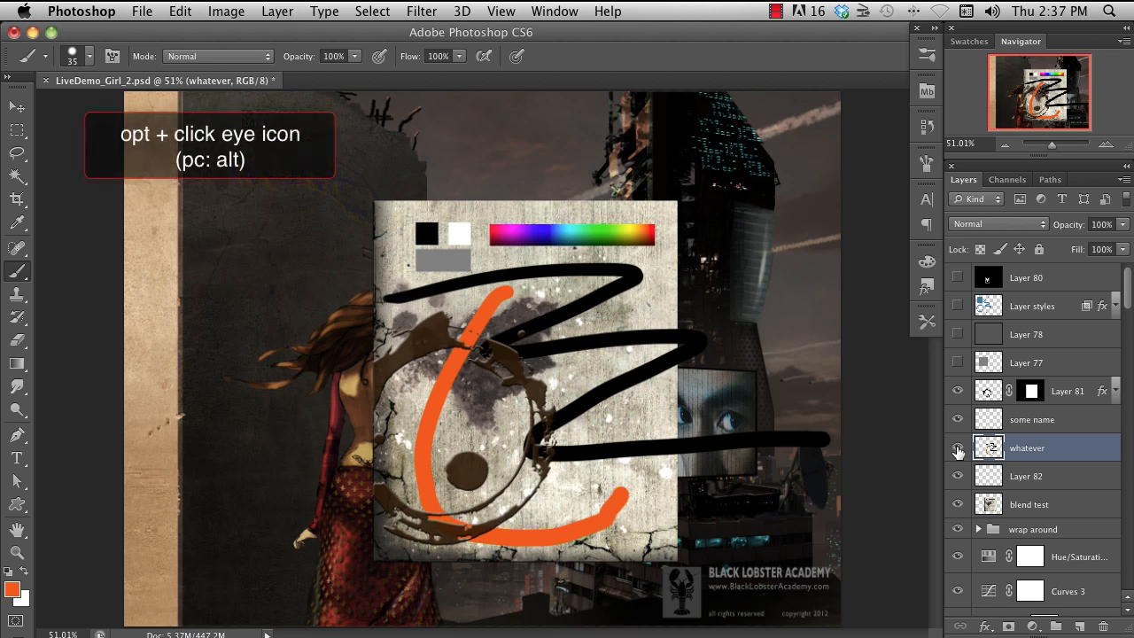
left_click(957, 449, "alt")
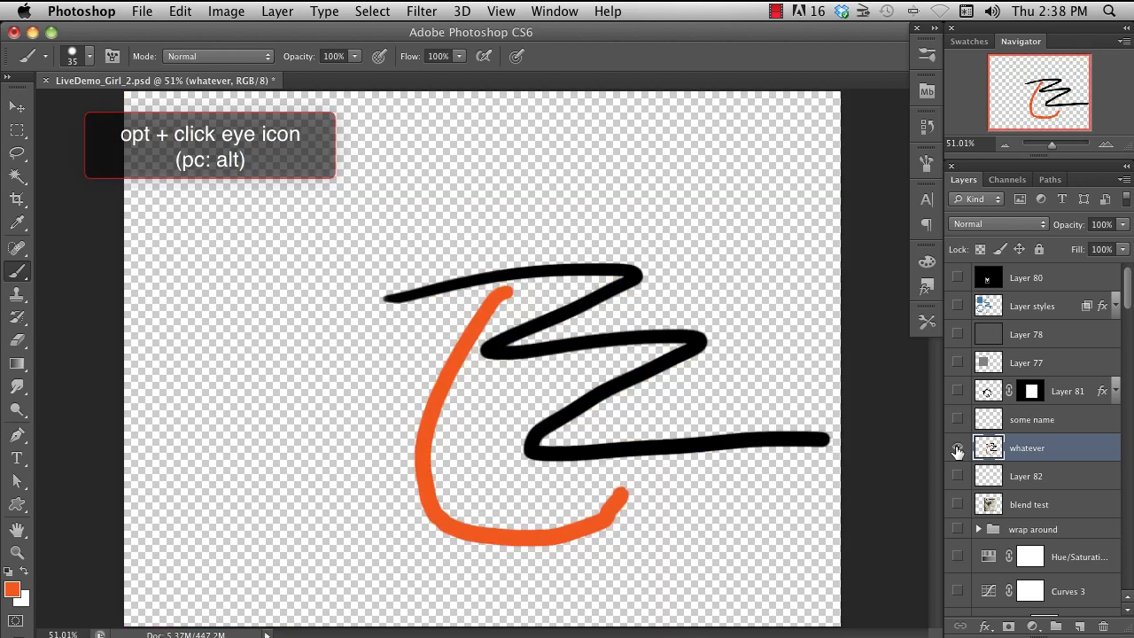
left_click(957, 449, "alt")
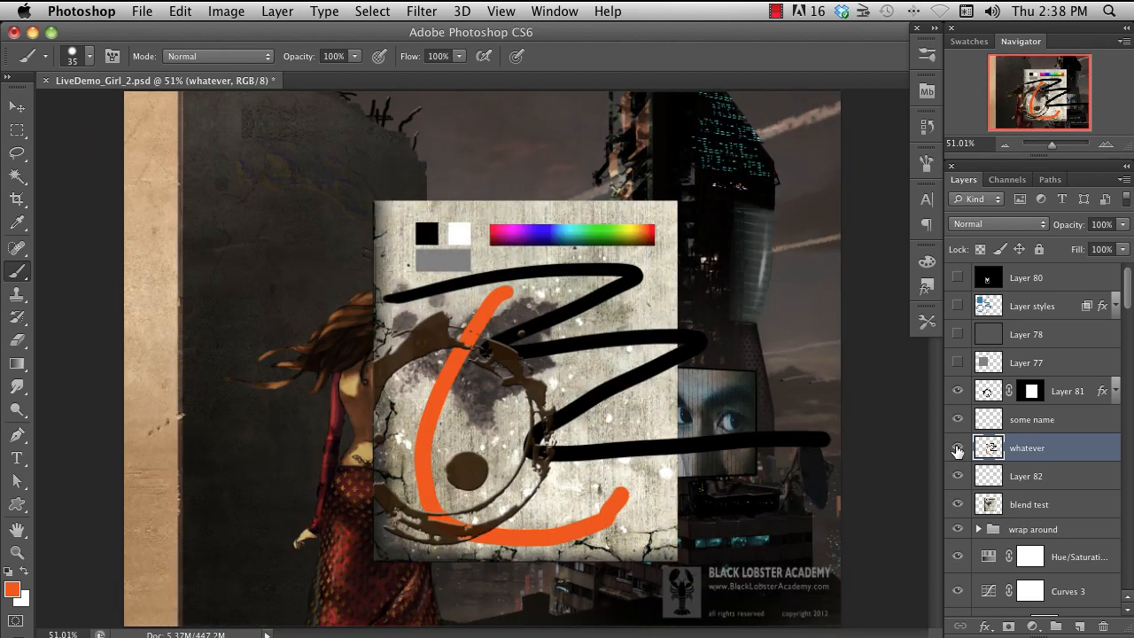
- Lower the "whatever" layer's opacity to 77%, then delete the layer
left_click(1123, 224)
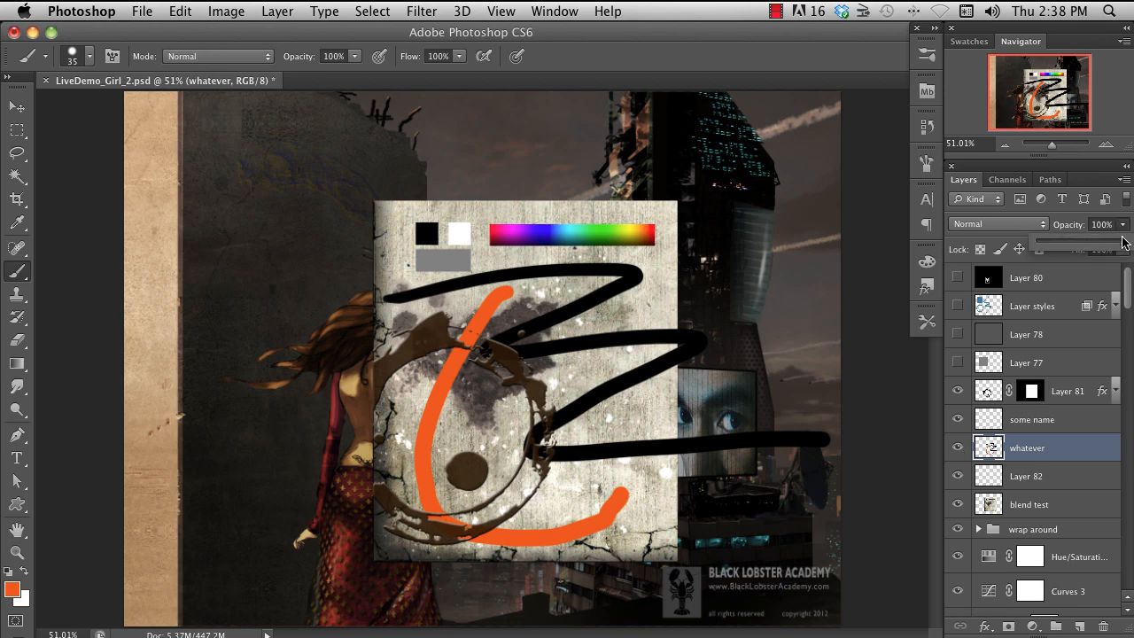
mouse_move(1123, 242)
left_mouse_down()
mouse_move(1049, 248)
mouse_move(1103, 252)
left_mouse_up()
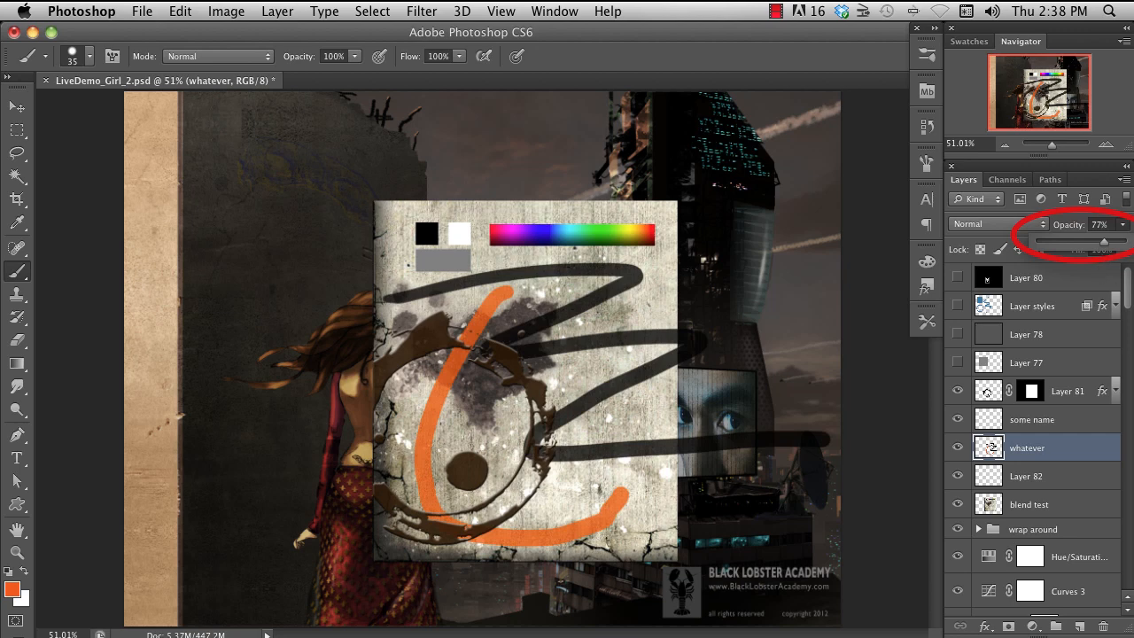
left_click(1060, 453)
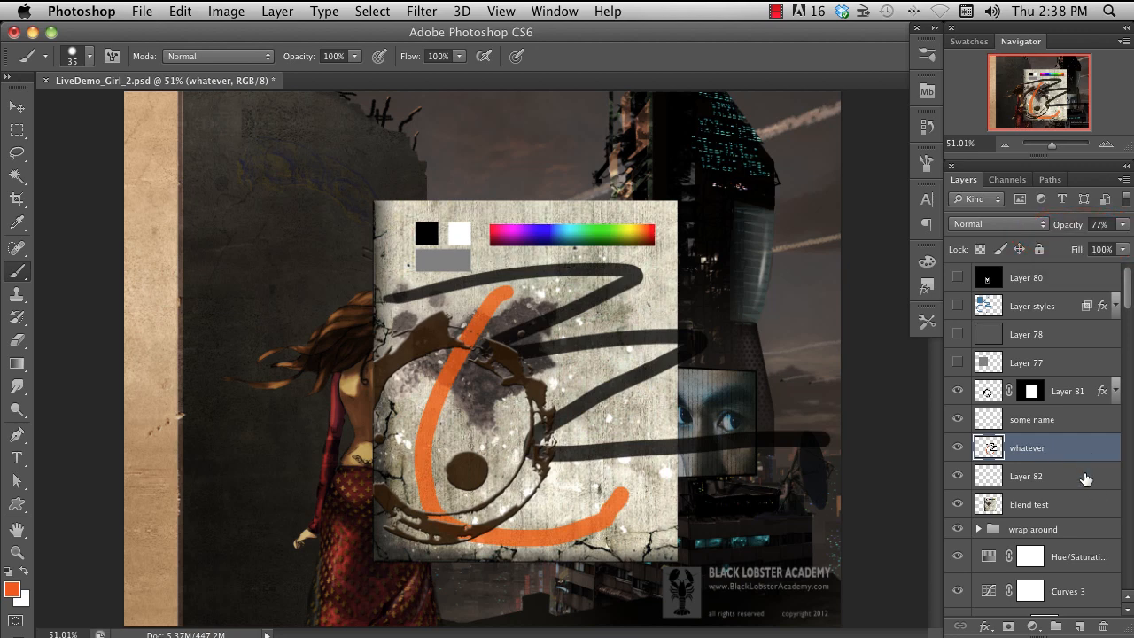
left_click(1106, 629)
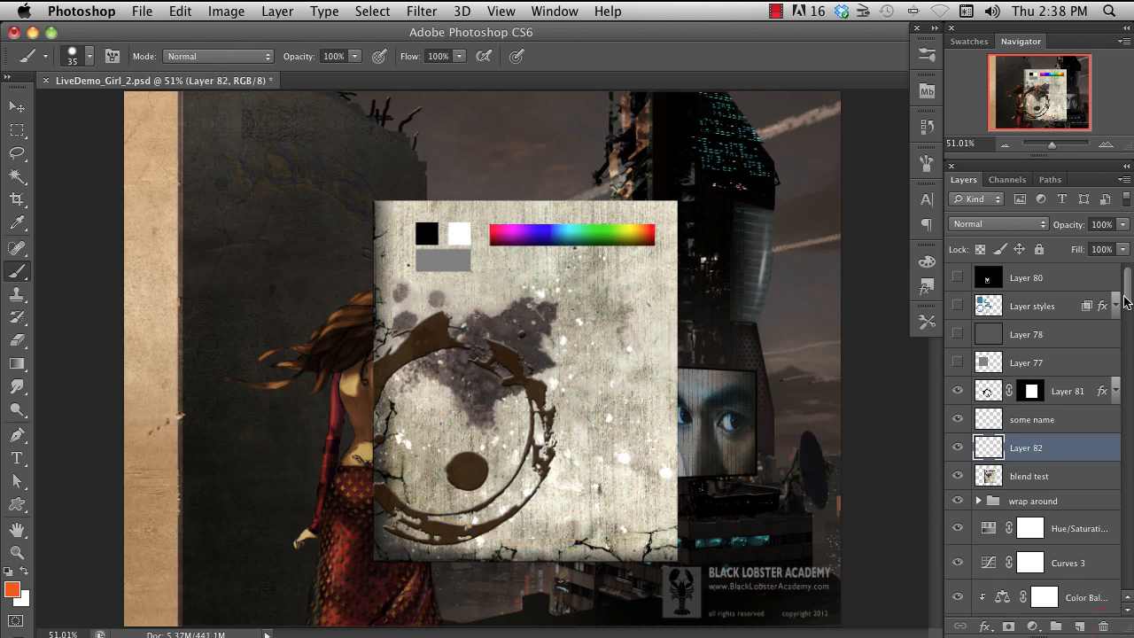
- Duplicate Layer 81 with its mask and effects, placing the copy between Layer 82 and "blend test"
scroll(1103, 372, "down", 2)
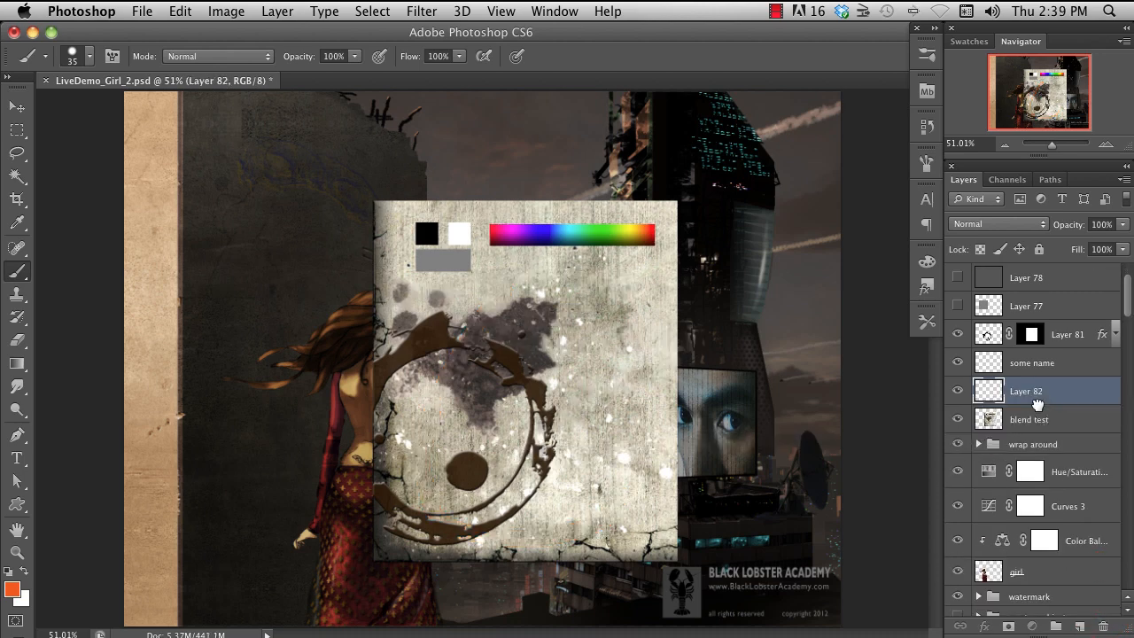
left_click_drag(1037, 403, 1079, 575)
left_click(1034, 340)
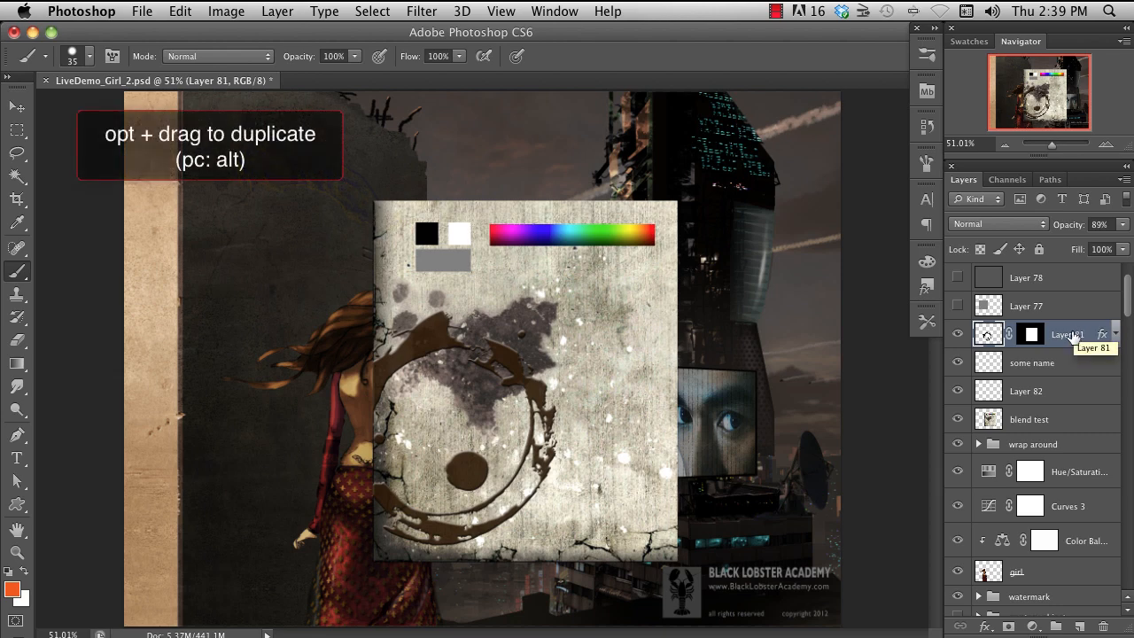
left_click_drag(1074, 334, 1058, 409)
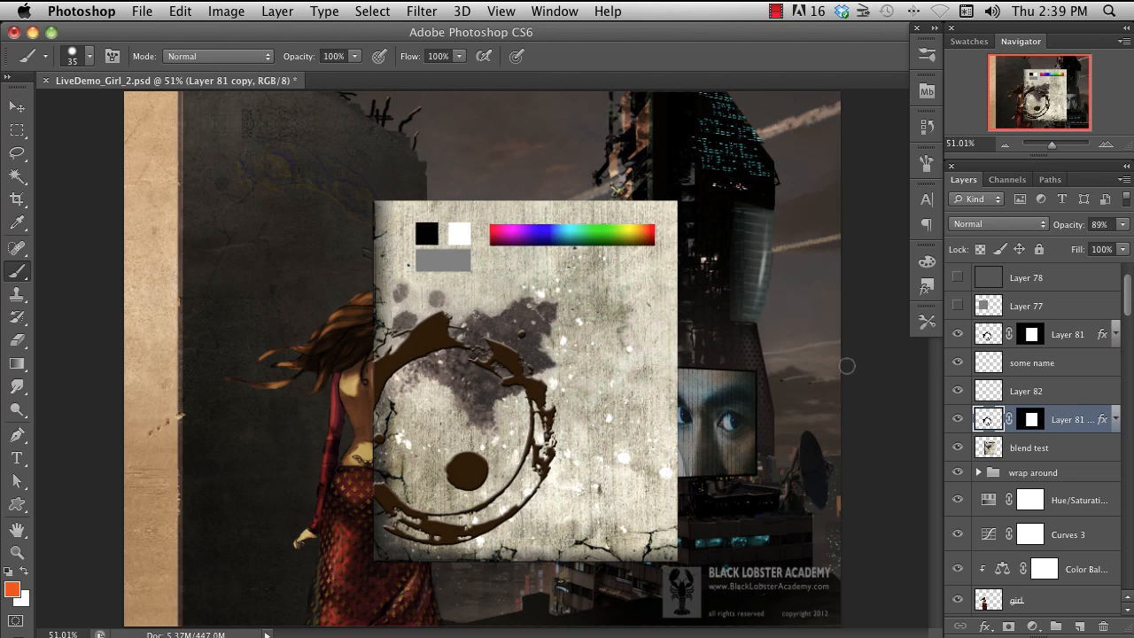
- Move the duplicated ring up beside the concrete panel and restack its layer beneath "blend test"
key("v")
mouse_move(439, 354)
left_mouse_down()
mouse_move(284, 354)
mouse_move(194, 184)
left_mouse_up()
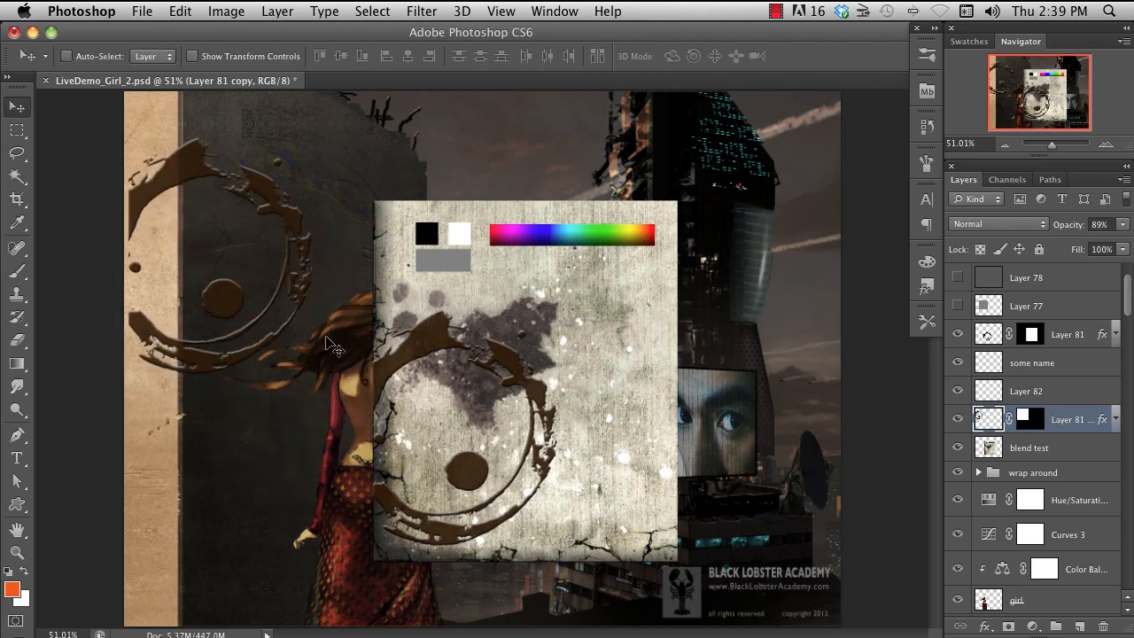
left_click_drag(1072, 424, 1068, 461)
left_click_drag(229, 301, 367, 218)
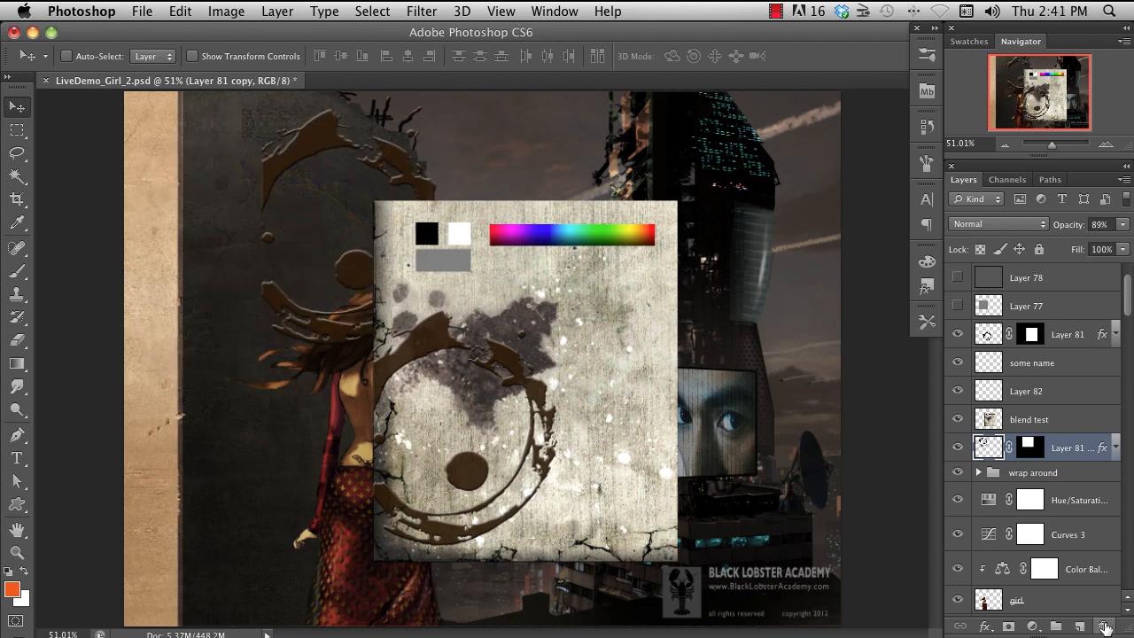
- Delete the ring's duplicate layer, then copy Layer 81 directly above itself
left_click(1104, 627)
left_click(990, 337)
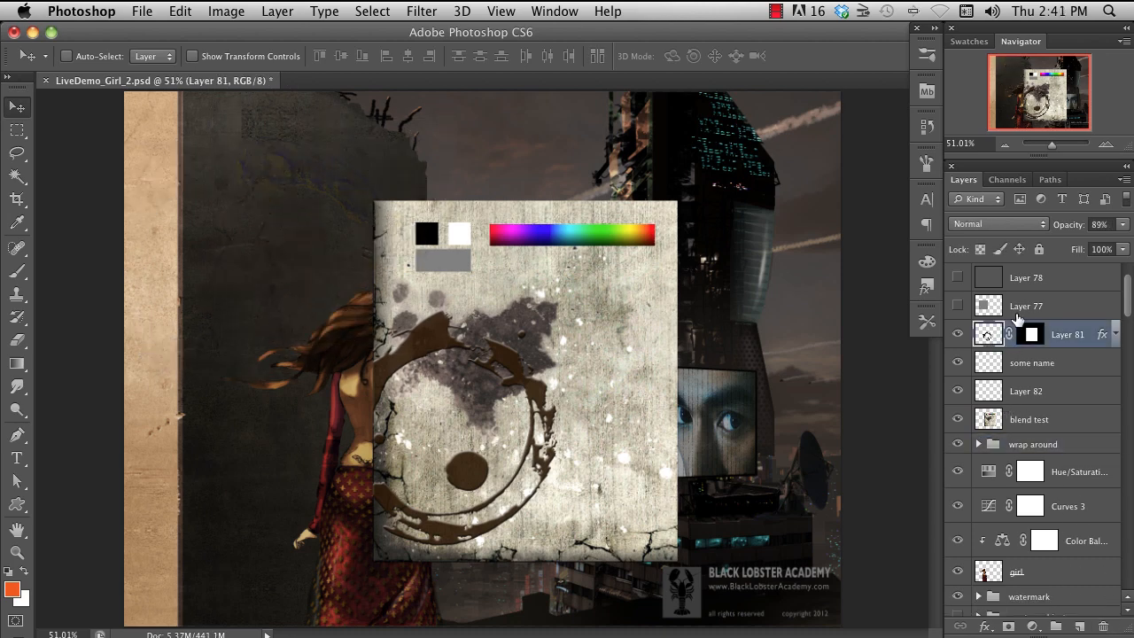
key("super+j")
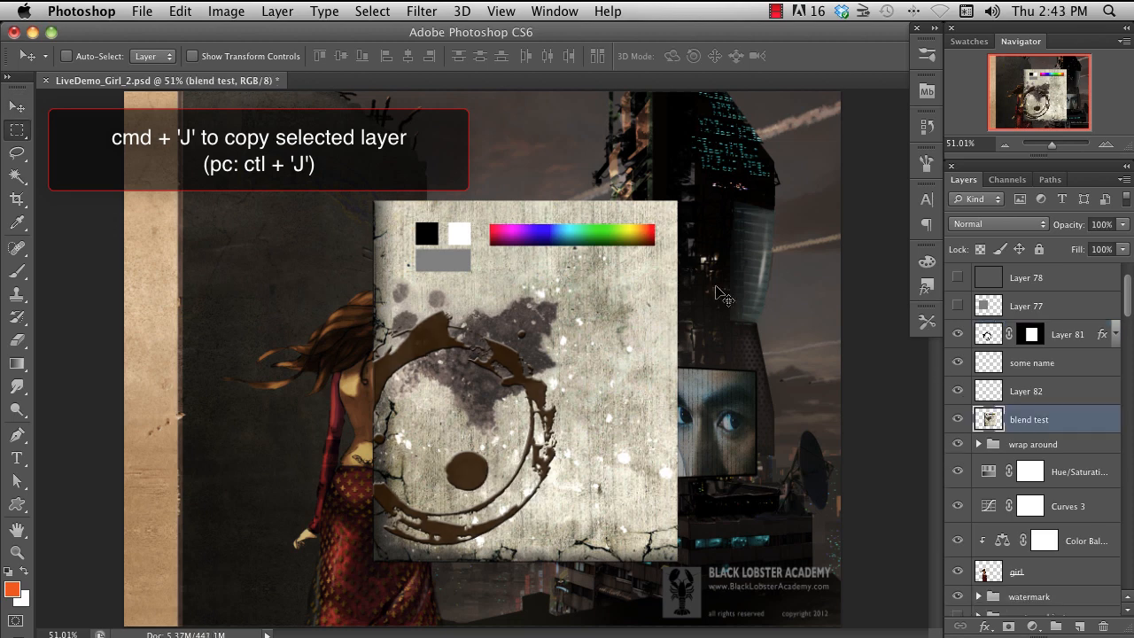
- Marquee-select a tall rectangle over the panel's upper right part and copy that area of "blend test" to a new layer
key("m")
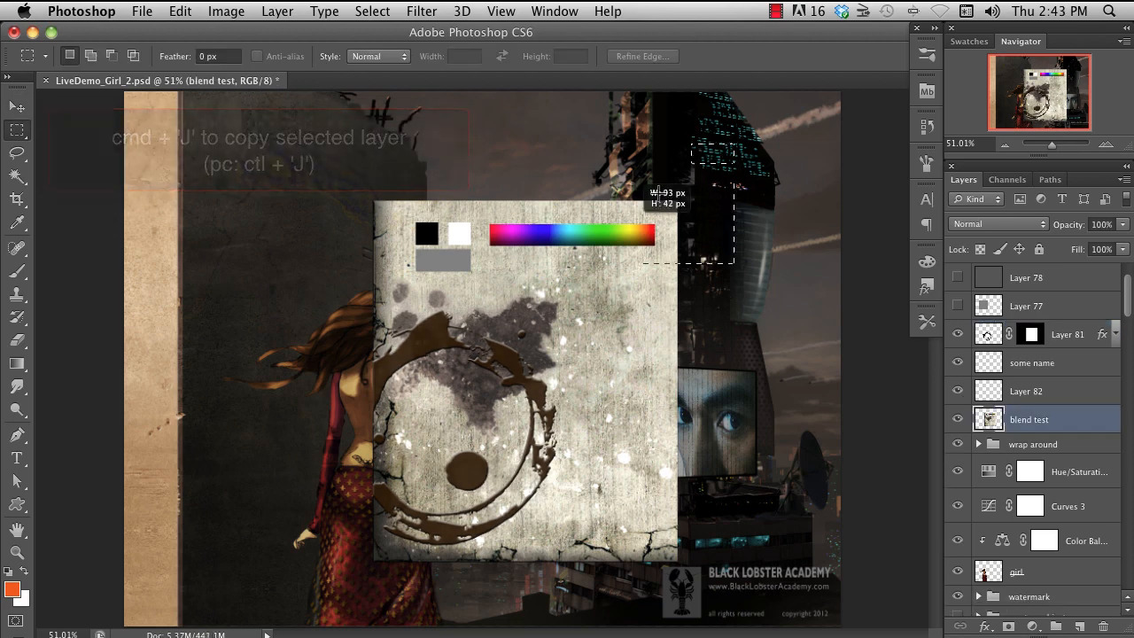
left_click_drag(733, 143, 564, 434)
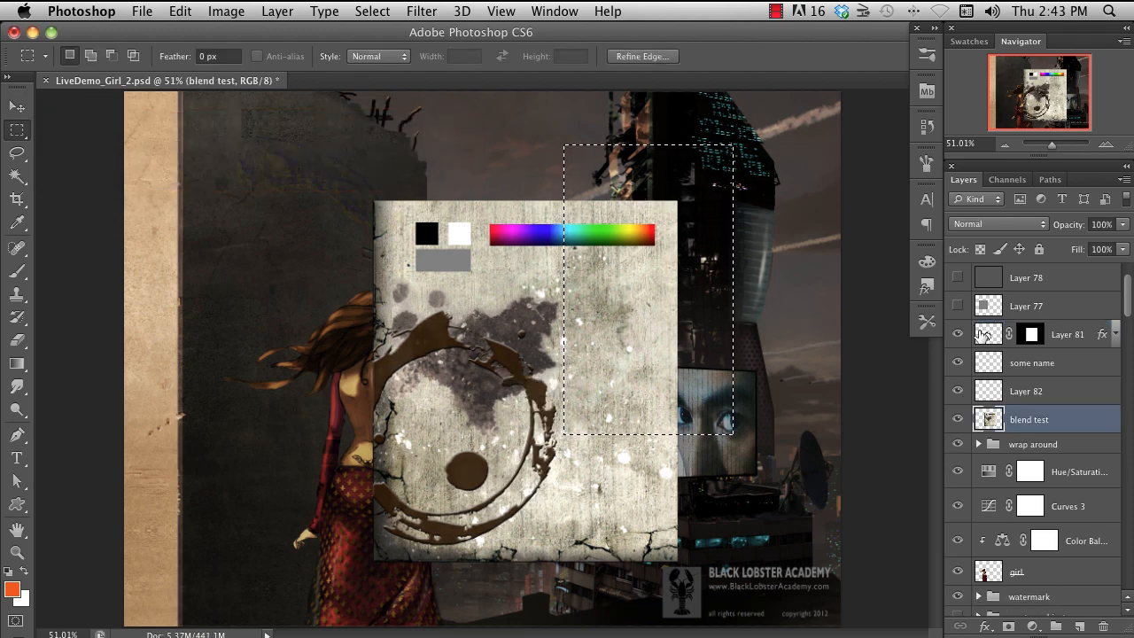
key("super+j")
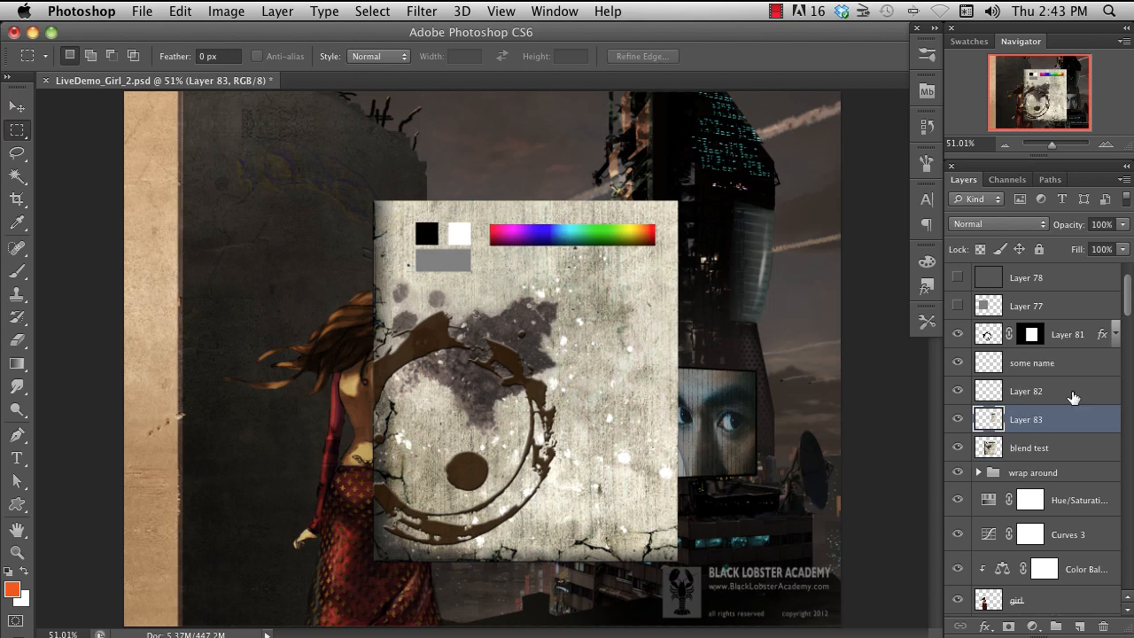
- Move the copied panel piece toward the tower on the right, then undo the move and the layer copy
key("v")
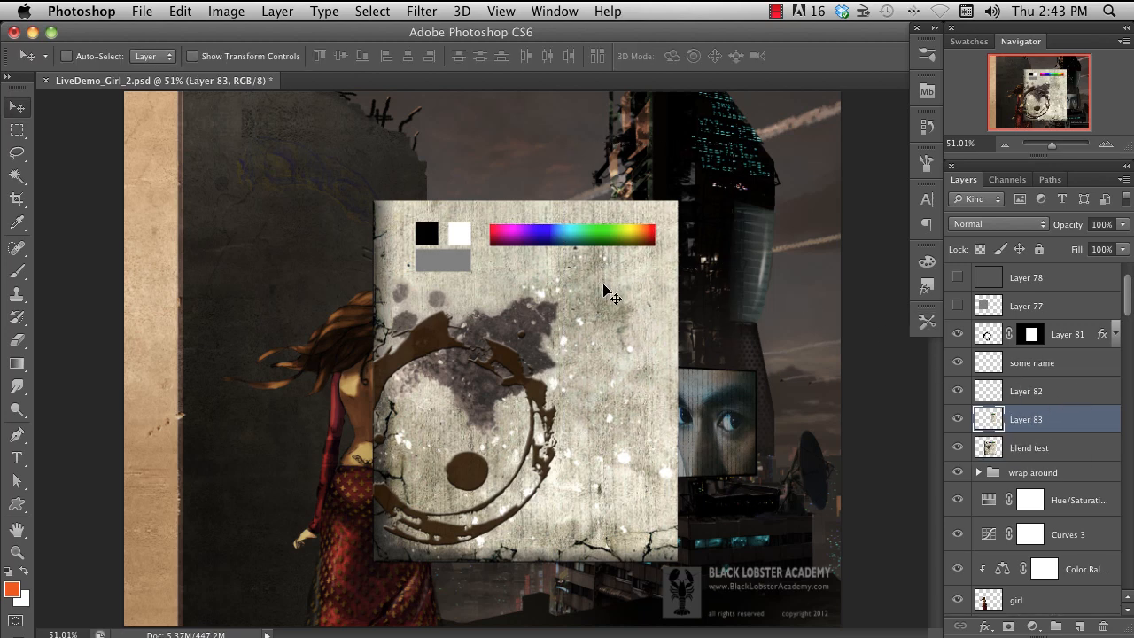
left_click_drag(606, 283, 745, 251)
key("super+alt+z")
key("super+alt+z")
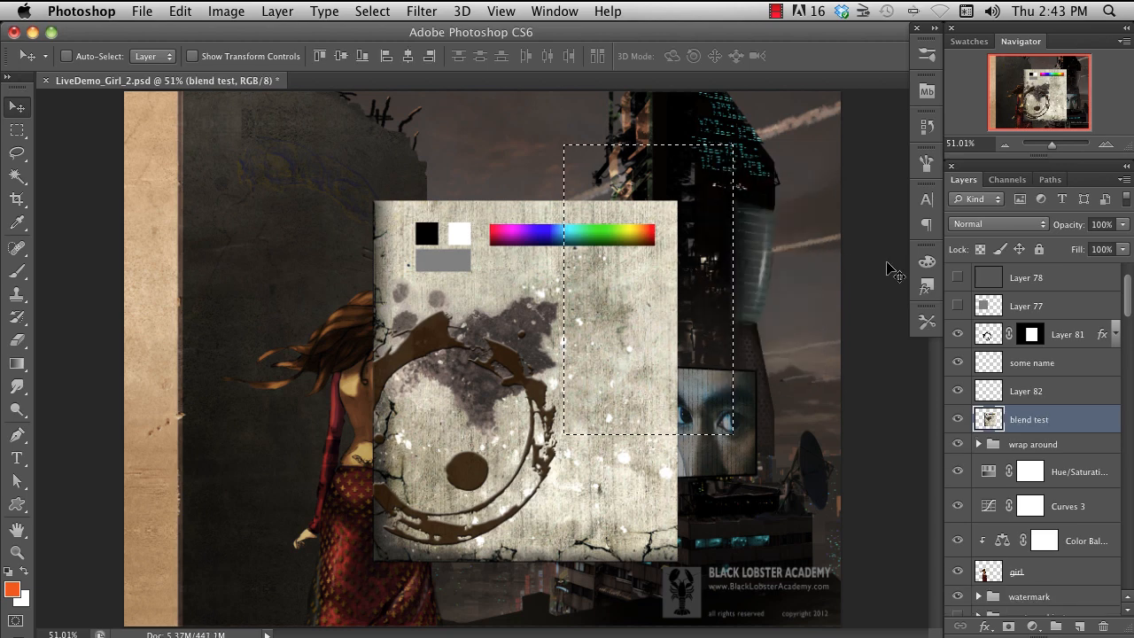
- Cut the selected area of "blend test" onto a new layer and move the piece left over the girl
key("shift+super+j")
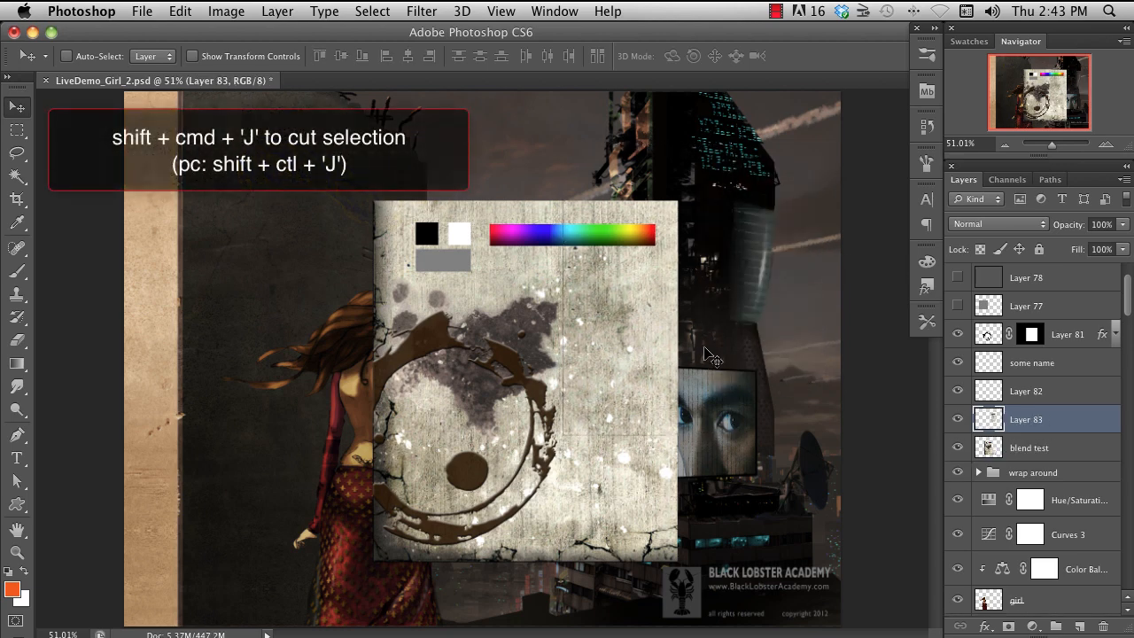
left_click_drag(638, 316, 278, 348)
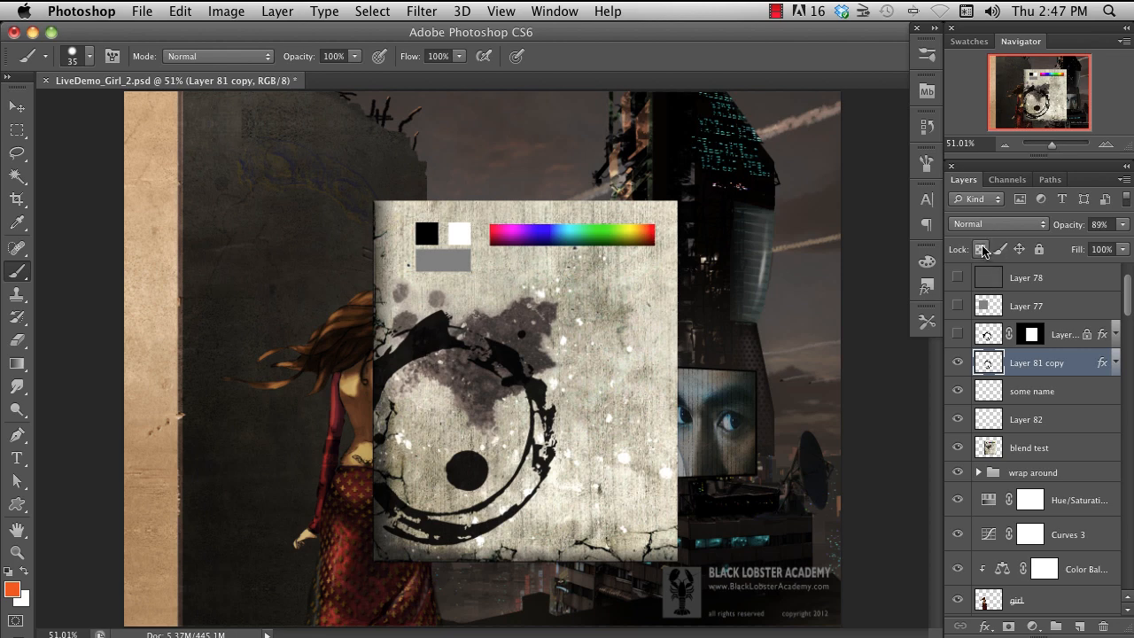
- Lock the transparent pixels of "Layer 81 copy" and brush orange strokes across its black ring
left_click(978, 249)
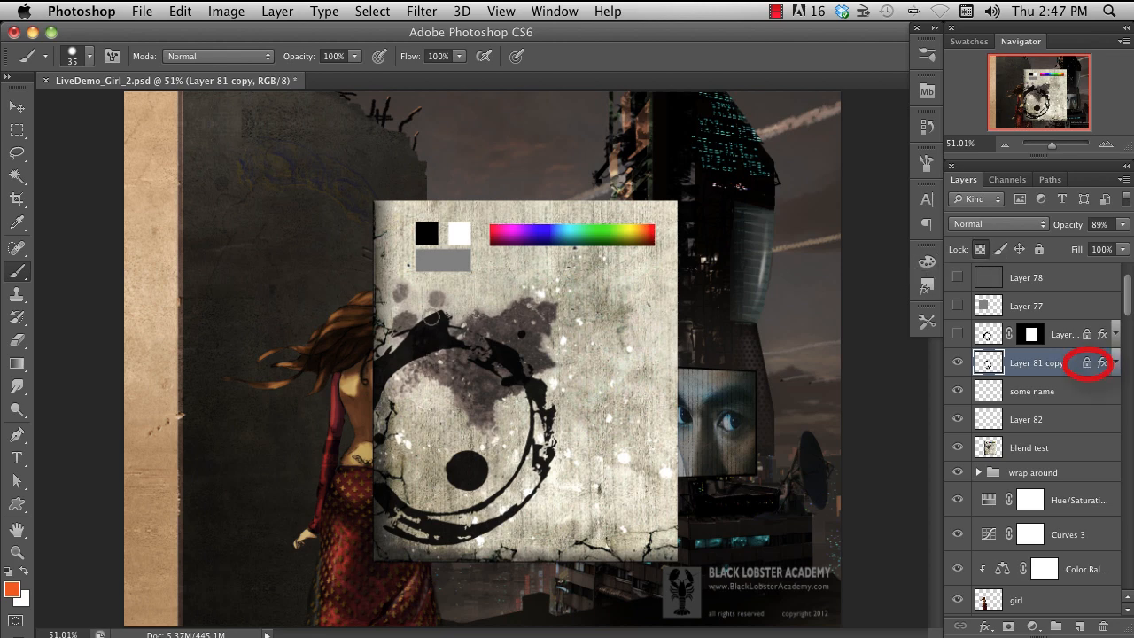
left_click_drag(341, 293, 627, 531)
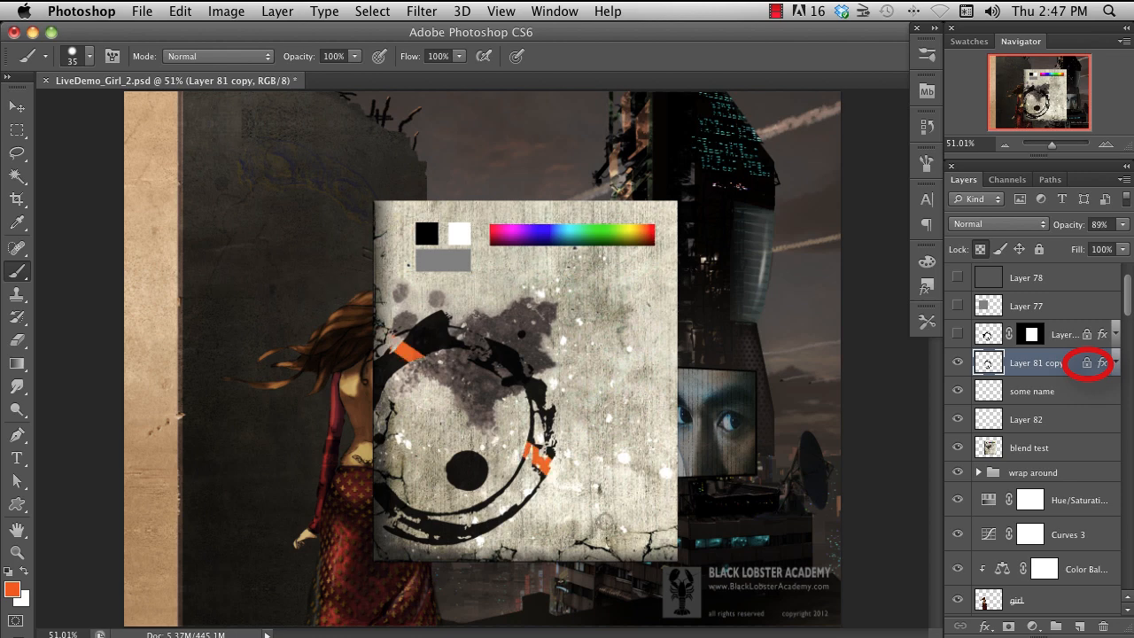
mouse_move(506, 298)
left_mouse_down()
mouse_move(510, 509)
mouse_move(525, 579)
left_mouse_up()
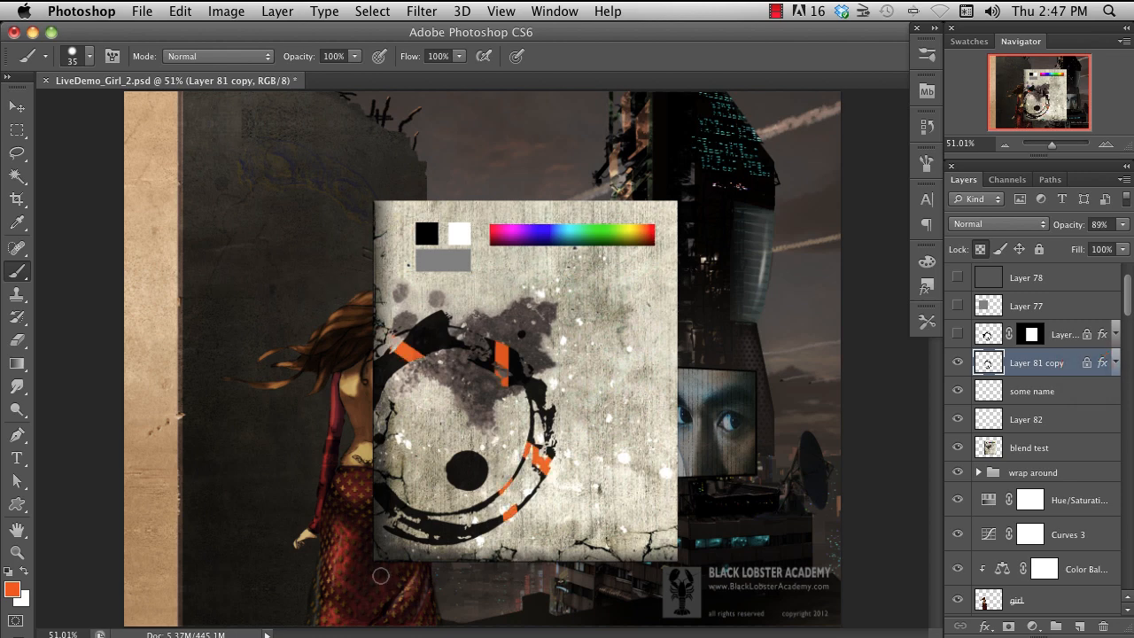
- Brush a long diagonal orange stroke across the ring and the dot inside it on "Layer 81 copy"
left_click_drag(385, 582, 655, 296)
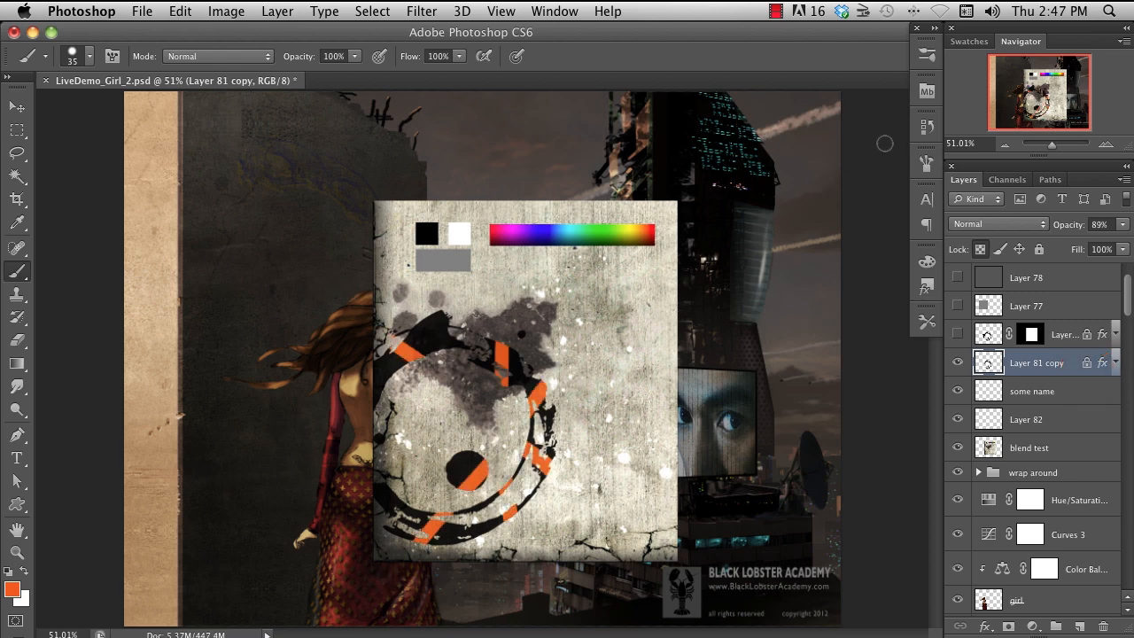
- Add Layer 81 and "blend test" individually to the layer selection that contains "Layer 81 copy"
left_click(1059, 337)
left_click(1064, 357, "shift")
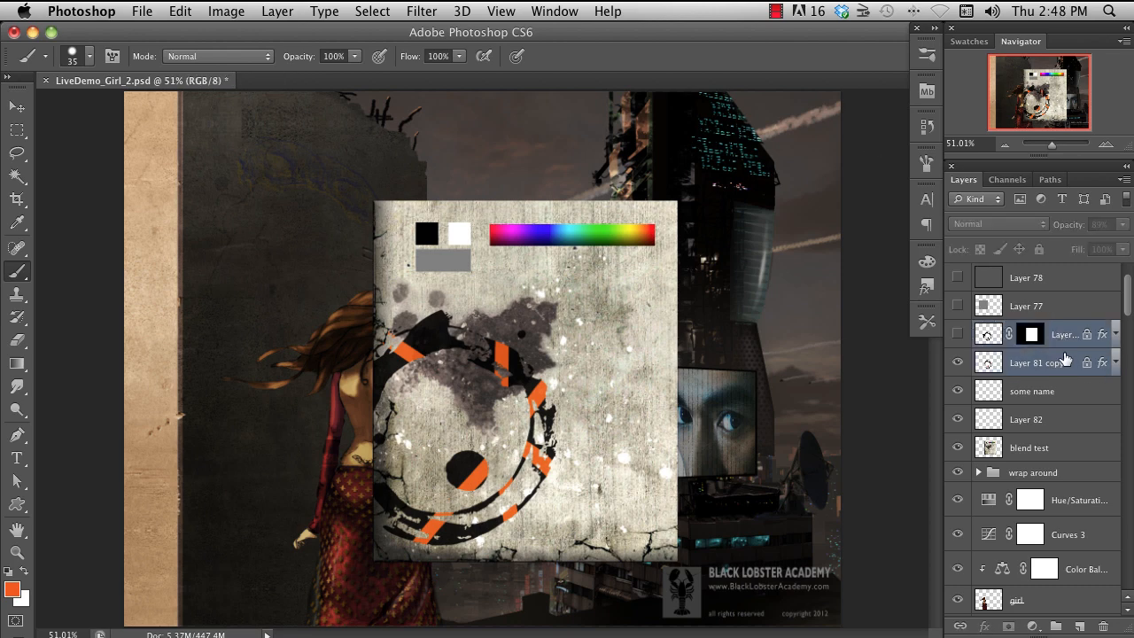
left_click(1054, 450, "super")
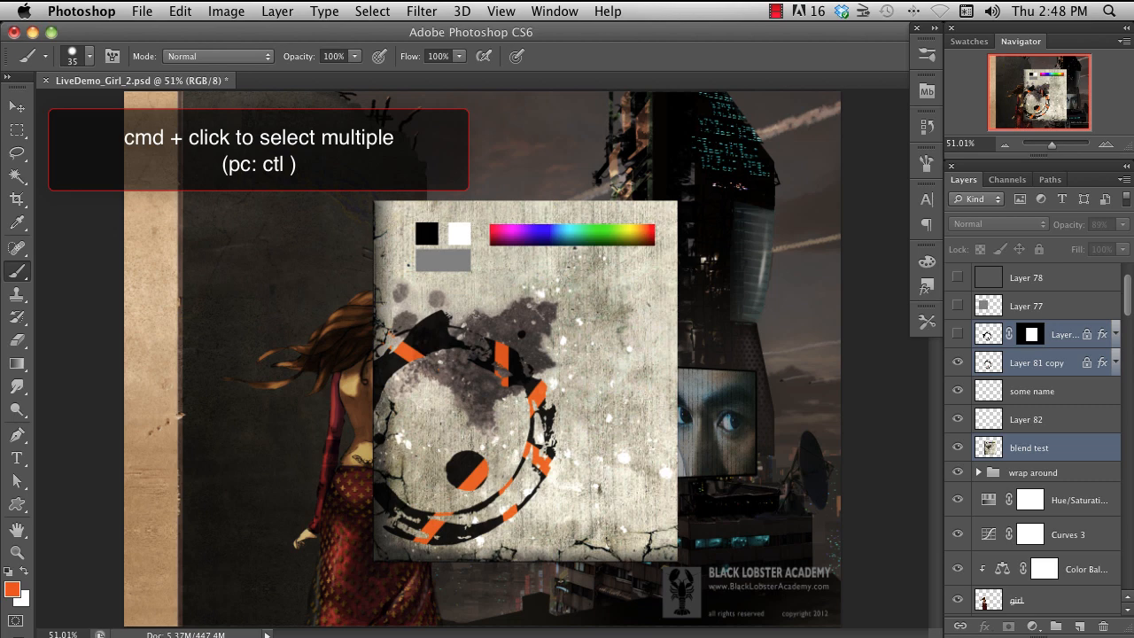
- Select the whole range of layers from Layer 81 down to "blend test" and link them
left_click(1058, 336)
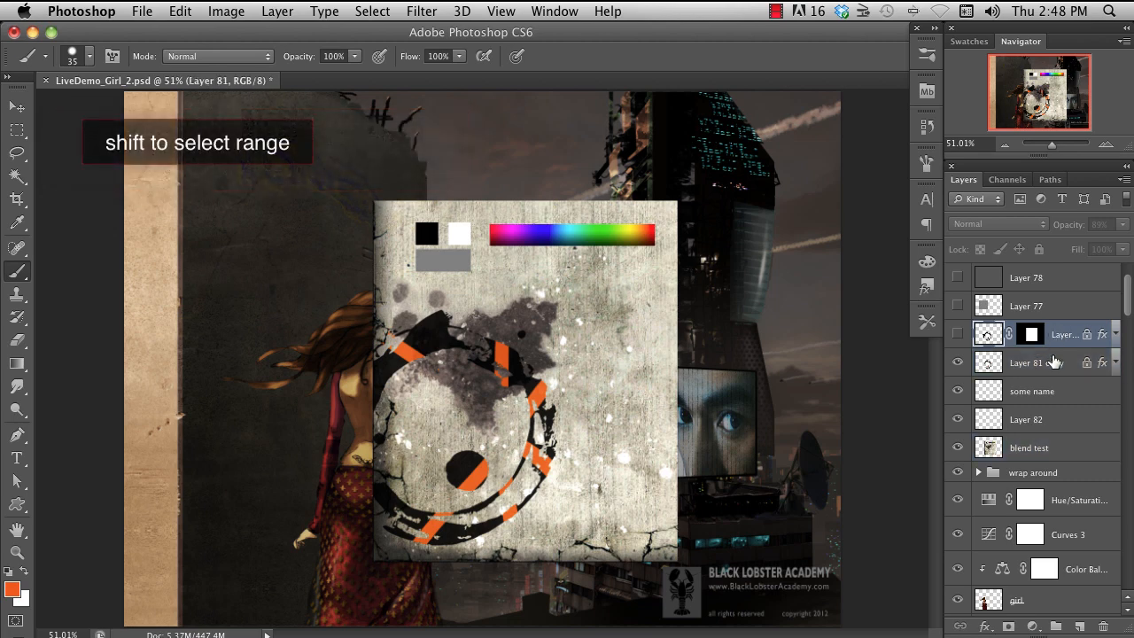
left_click(1065, 450, "shift")
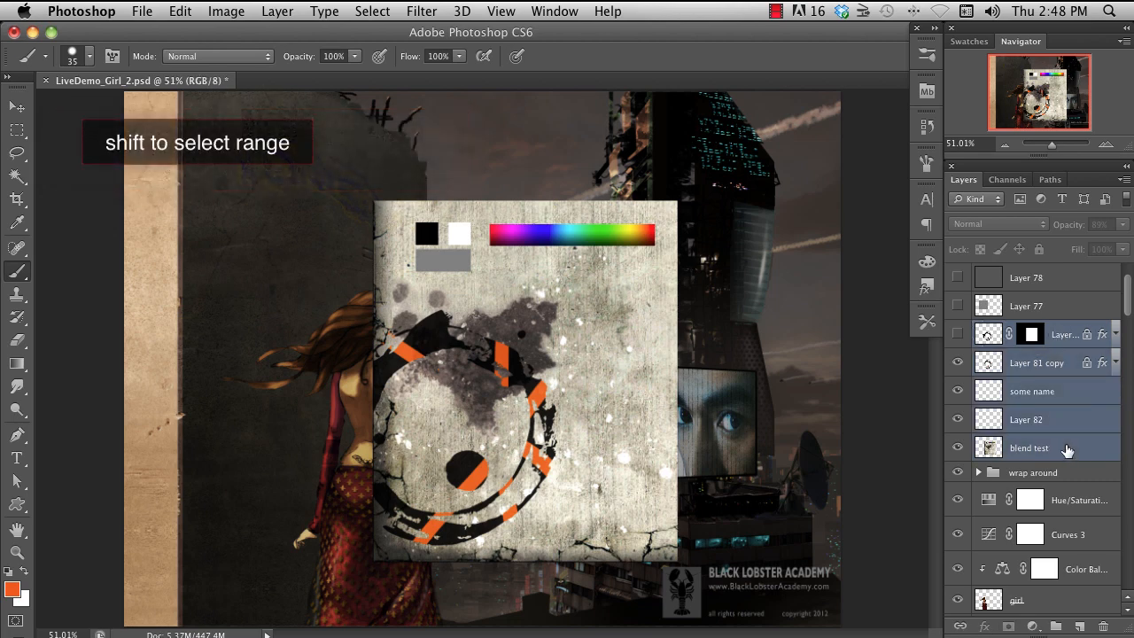
right_click(1042, 395)
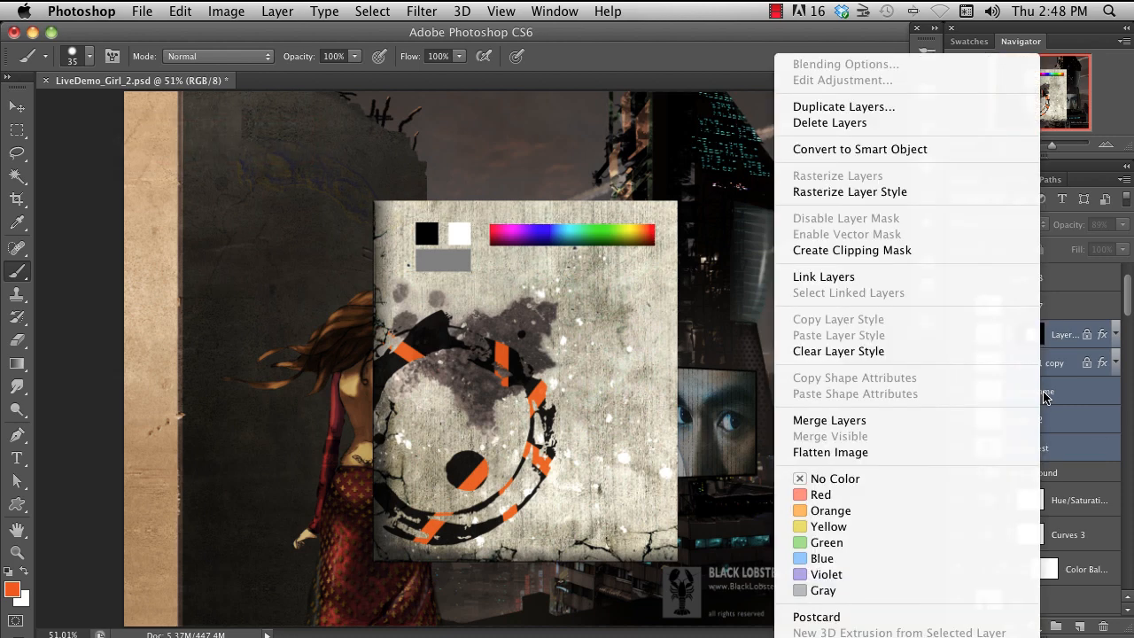
left_click(994, 280)
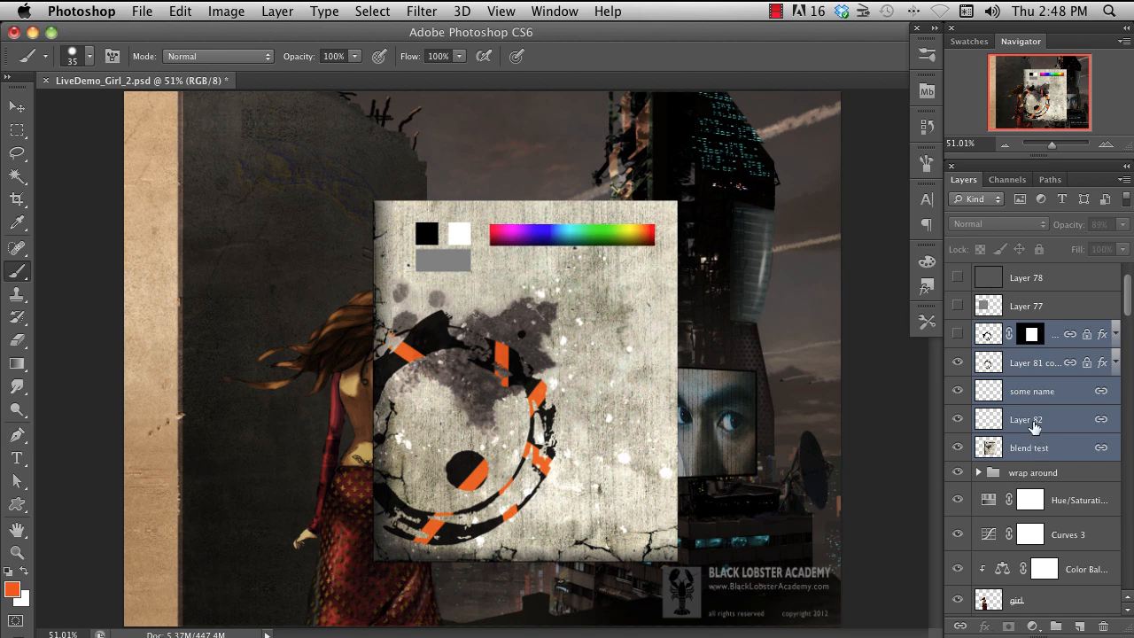
- Move the linked layers together toward the tower on the right and undo the move
key("v")
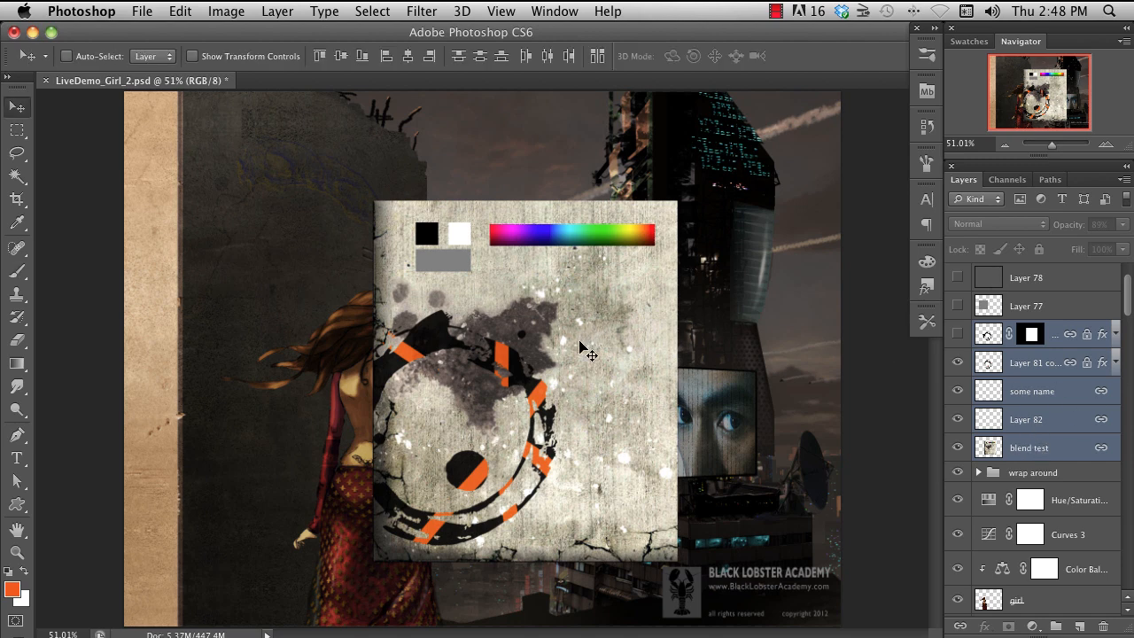
mouse_move(572, 352)
left_mouse_down()
mouse_move(469, 310)
mouse_move(369, 299)
mouse_move(647, 352)
left_mouse_up()
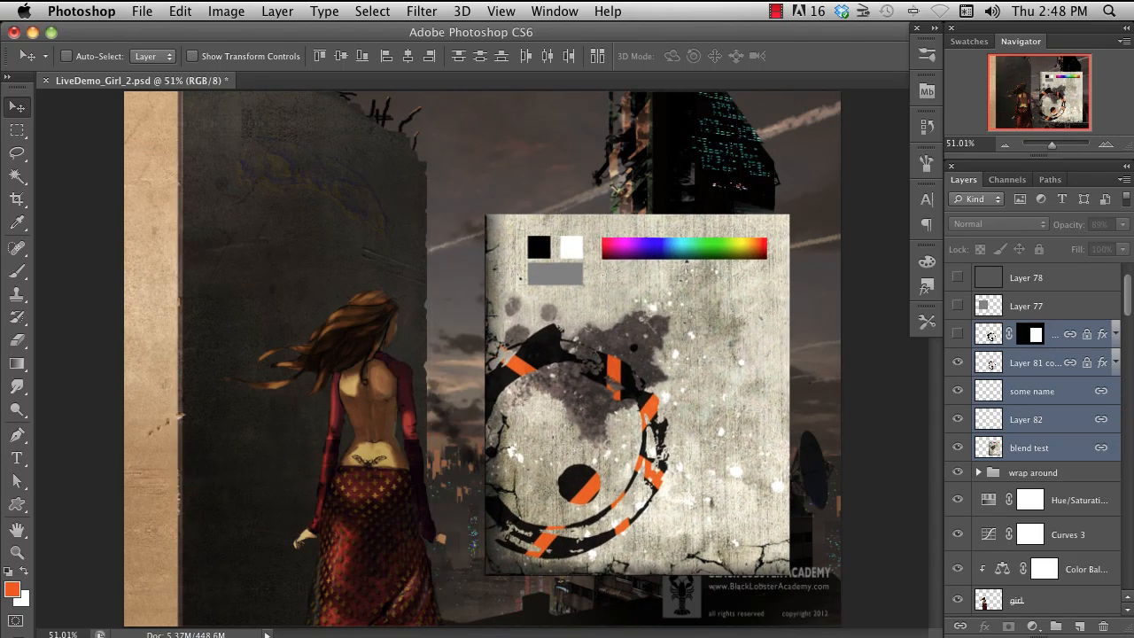
key("alt+super+z")
key("alt+super+z")
key("shift+super+z")
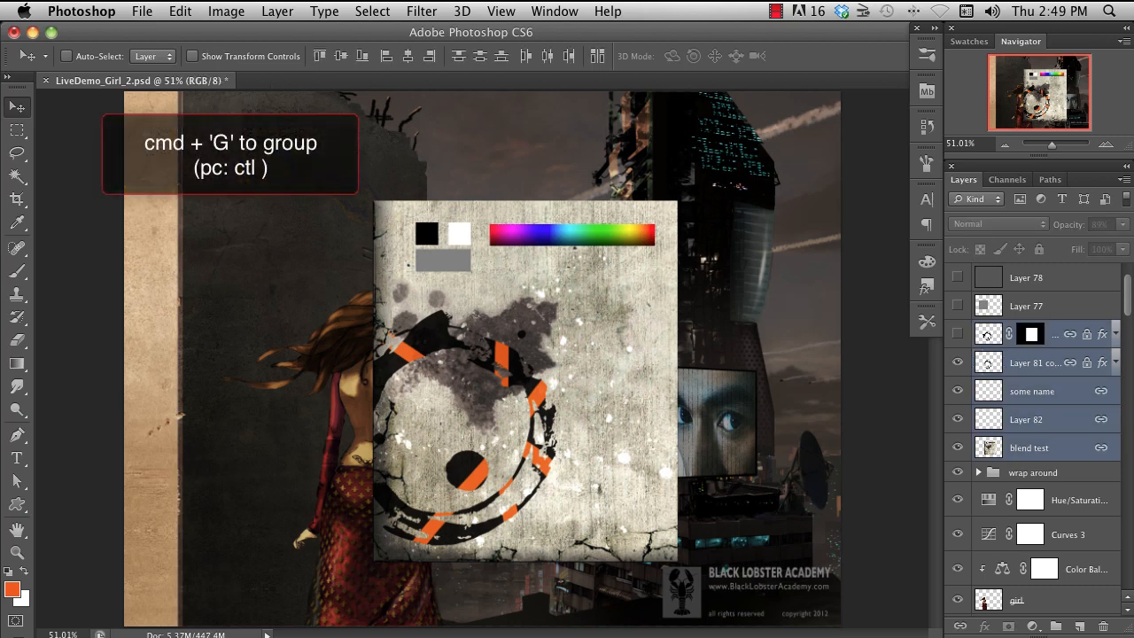
- Group the selected layers, name the group "junk", and check which layers it contains
key("super+g")
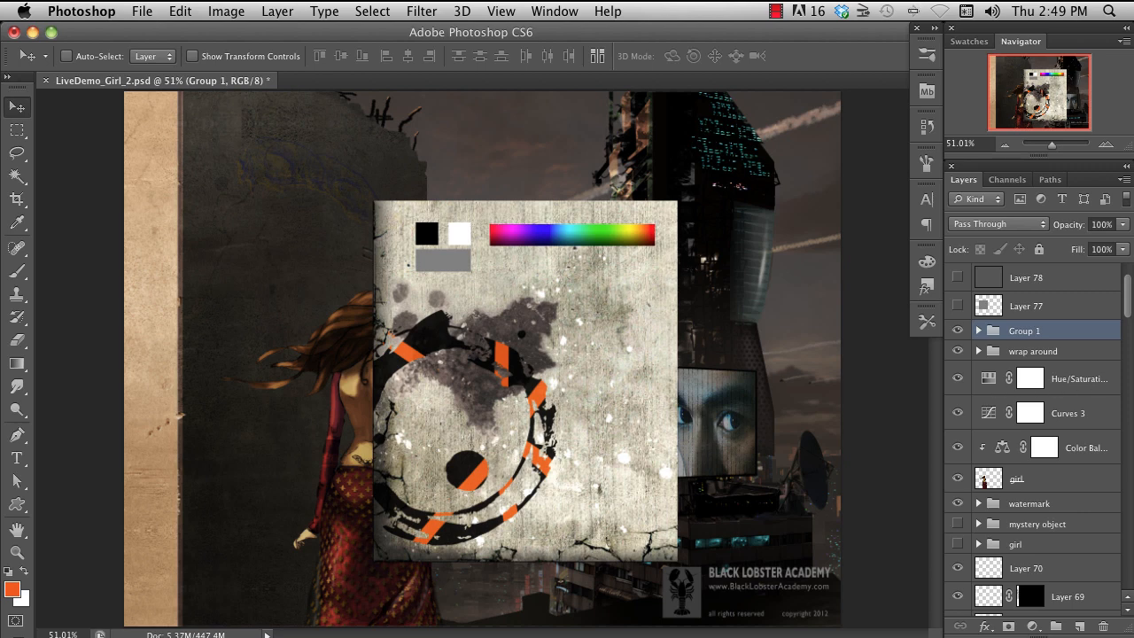
double_click(1023, 330)
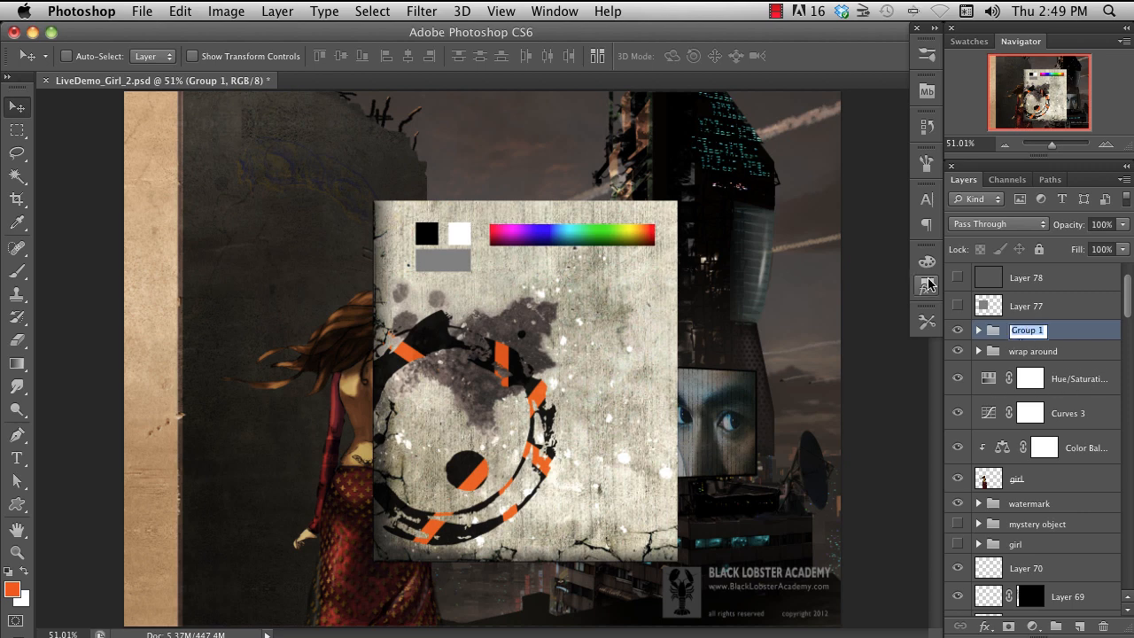
type("junk")
key("Return")
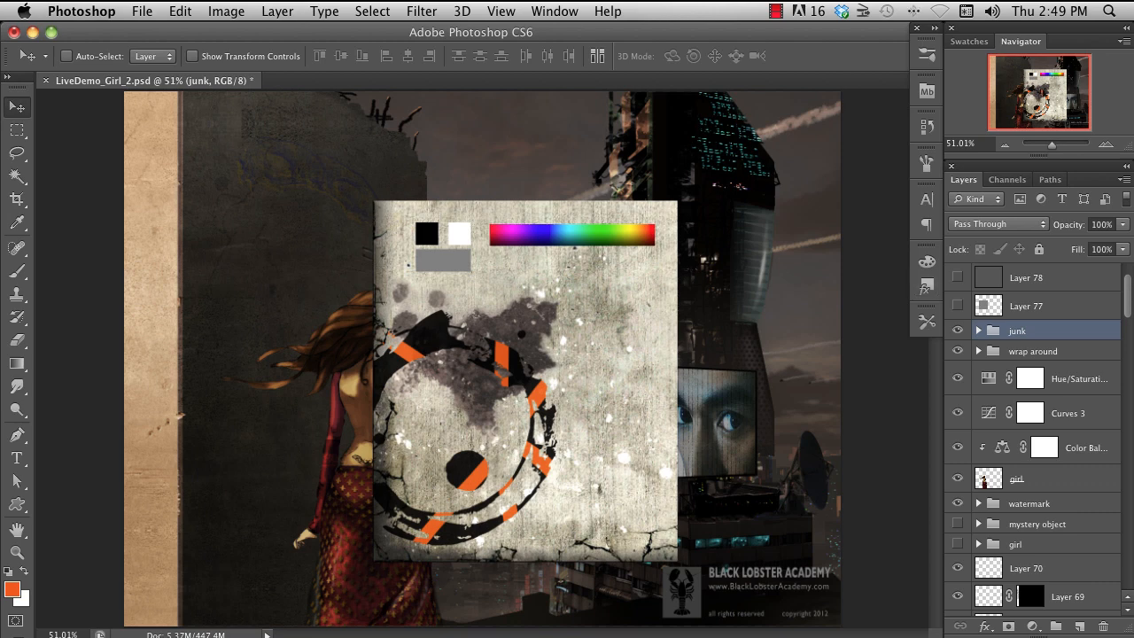
left_click(978, 330)
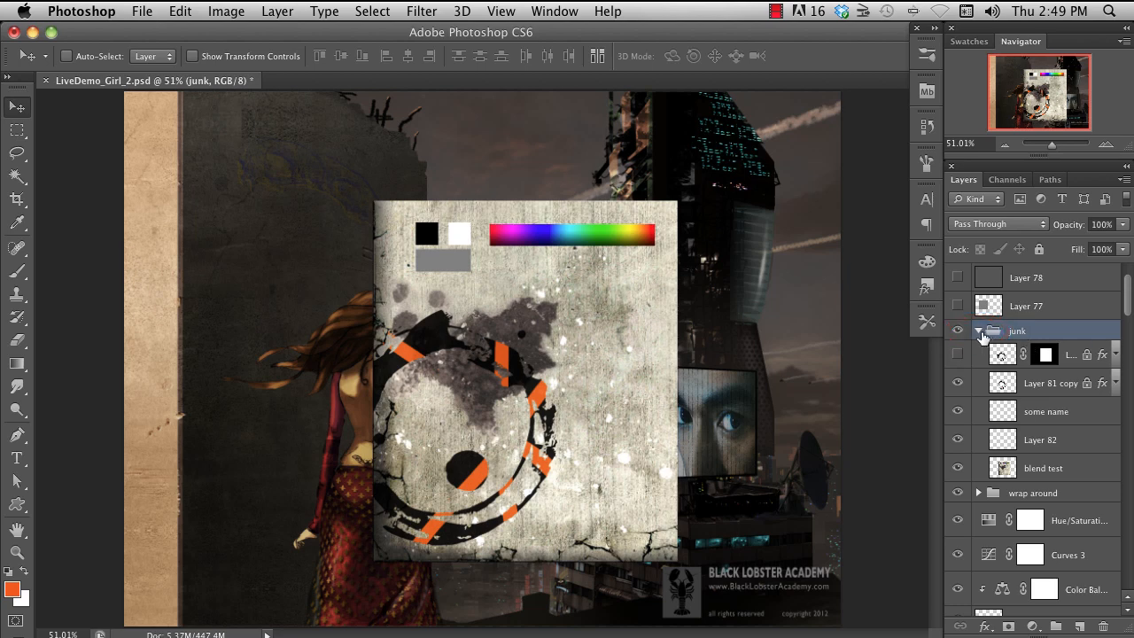
left_click(978, 331)
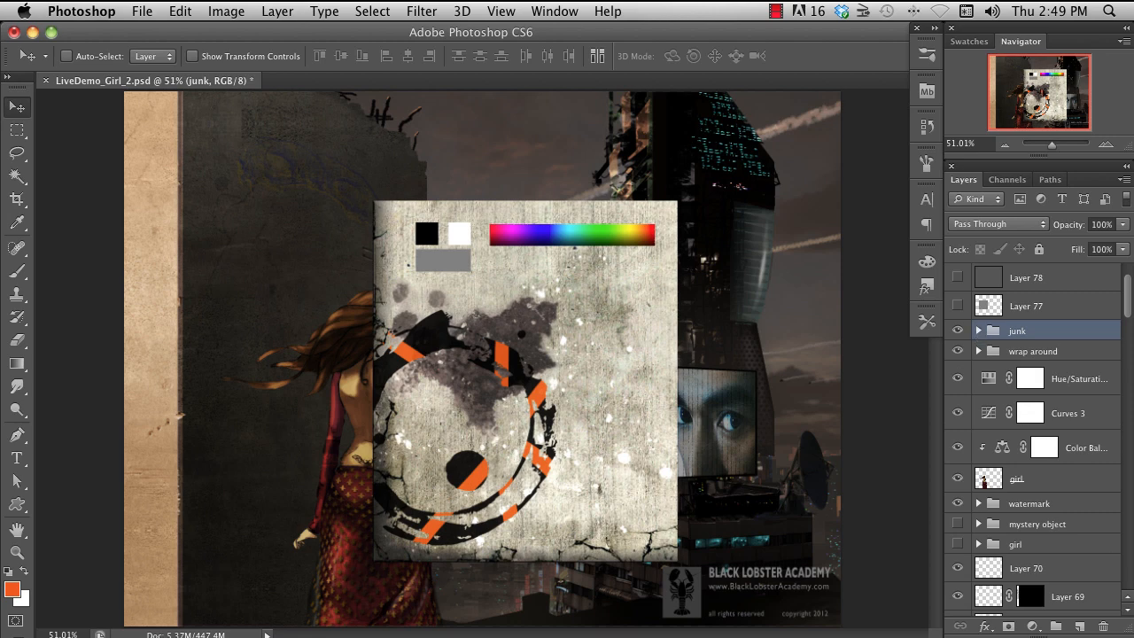
- Place Layer 77 in the "junk" group and move it back out above the group
left_click_drag(1042, 307, 1045, 331)
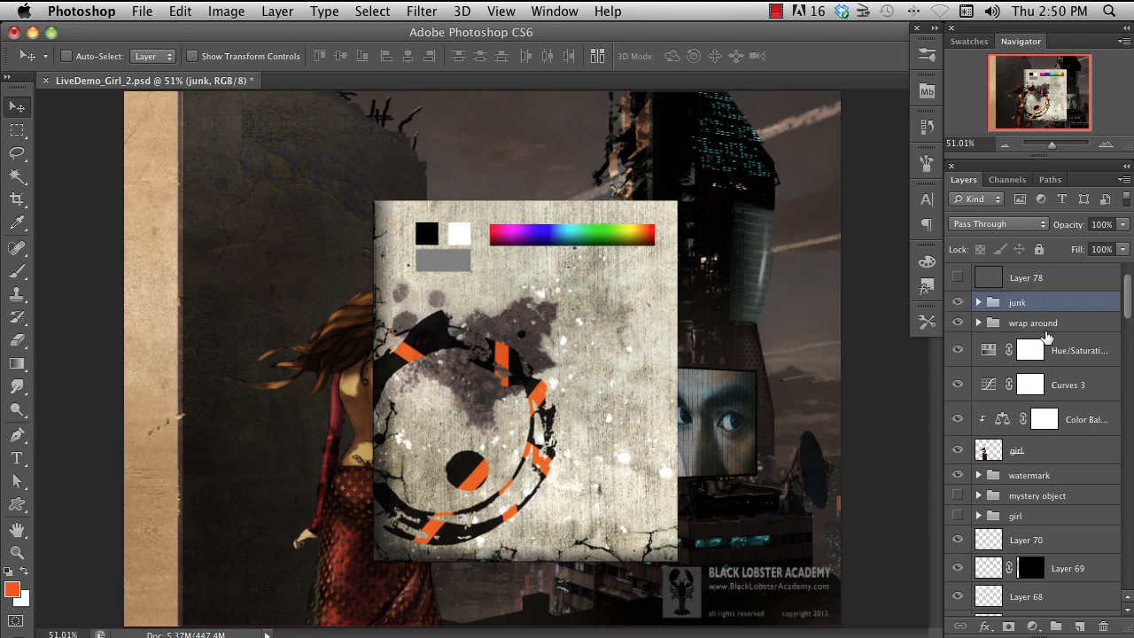
left_click(978, 304)
left_click_drag(1074, 467, 1058, 293)
- Select the layers from Layer 81 through "blend test" and move them out of the "junk" group
left_click(1070, 356)
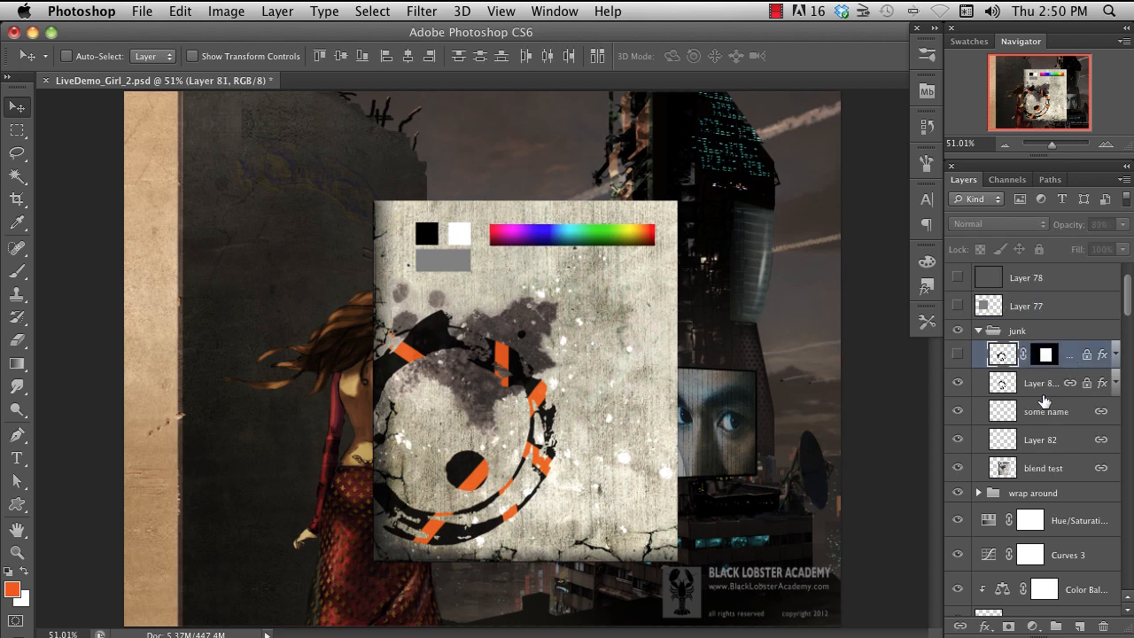
left_click(1036, 468, "shift")
left_click_drag(1068, 351, 1070, 319)
- Merge the layers from "Layer 81 copy" through "blend test" into one layer and undo the merge
key("super+e")
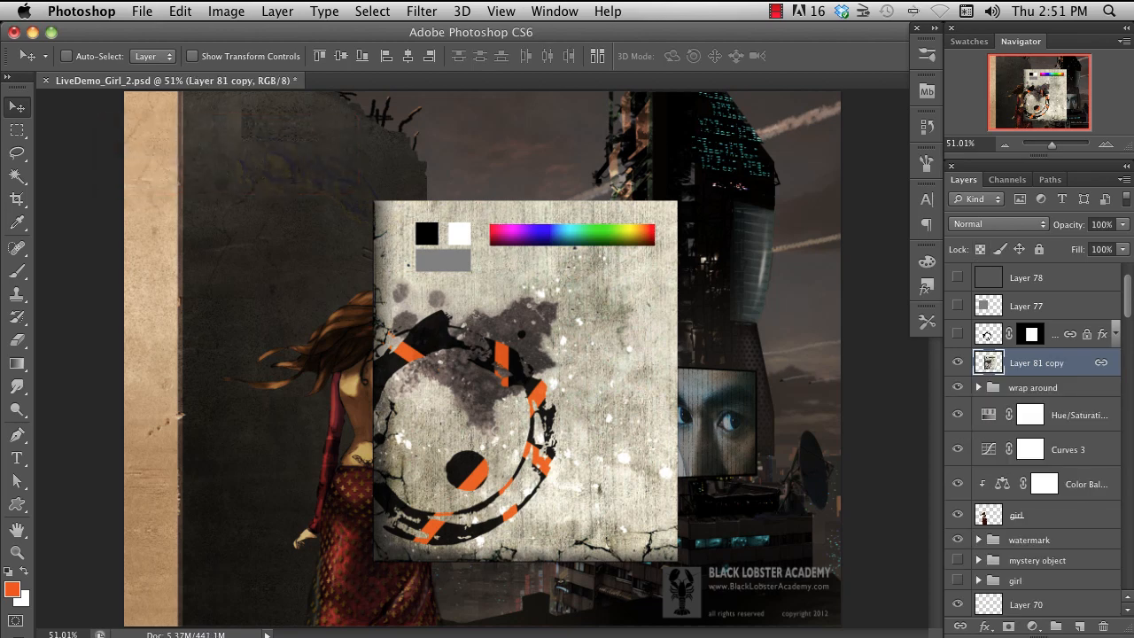
key("super+z")
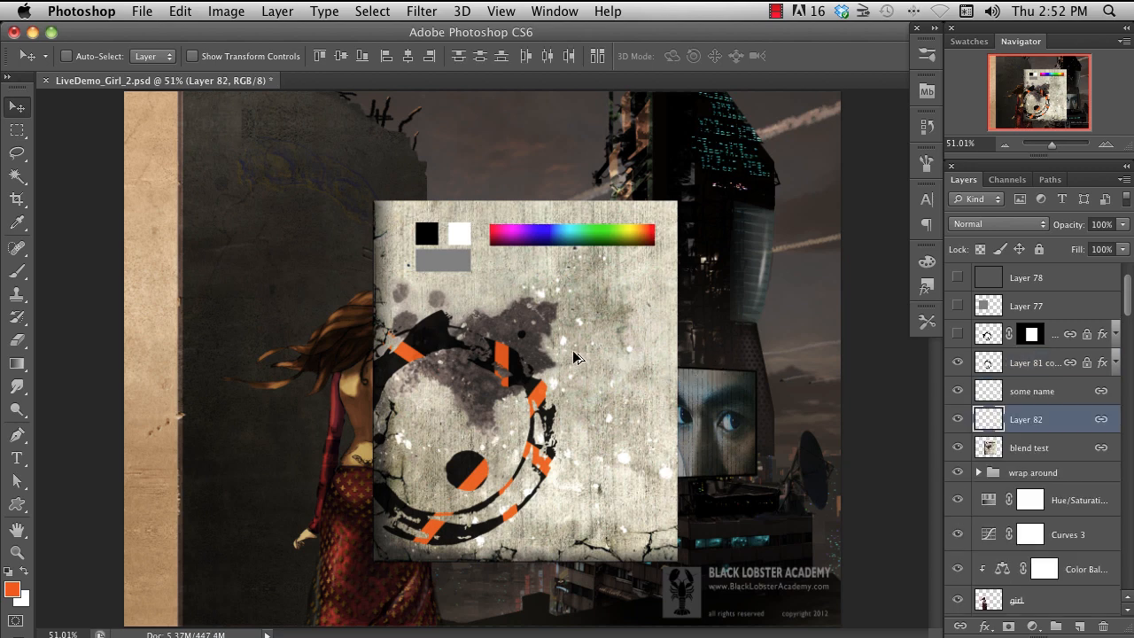
- Pick layers directly on the canvas, switching between "Layer 81 copy", "girl" and "blend test" and ending on "blend test"
left_click(503, 359, "super")
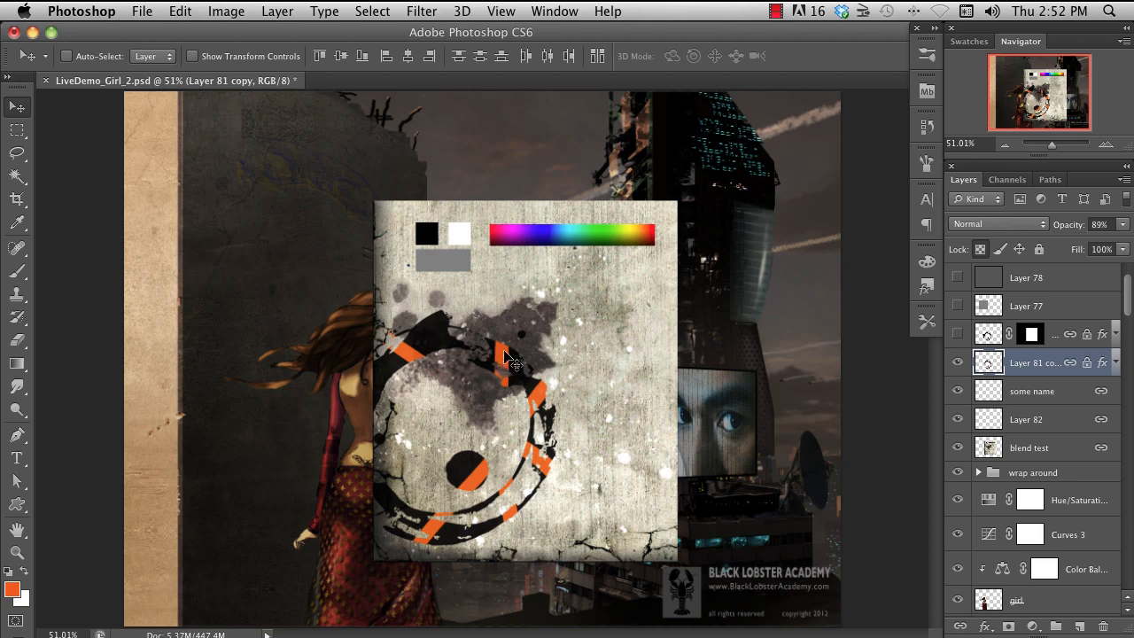
left_click(608, 333, "super")
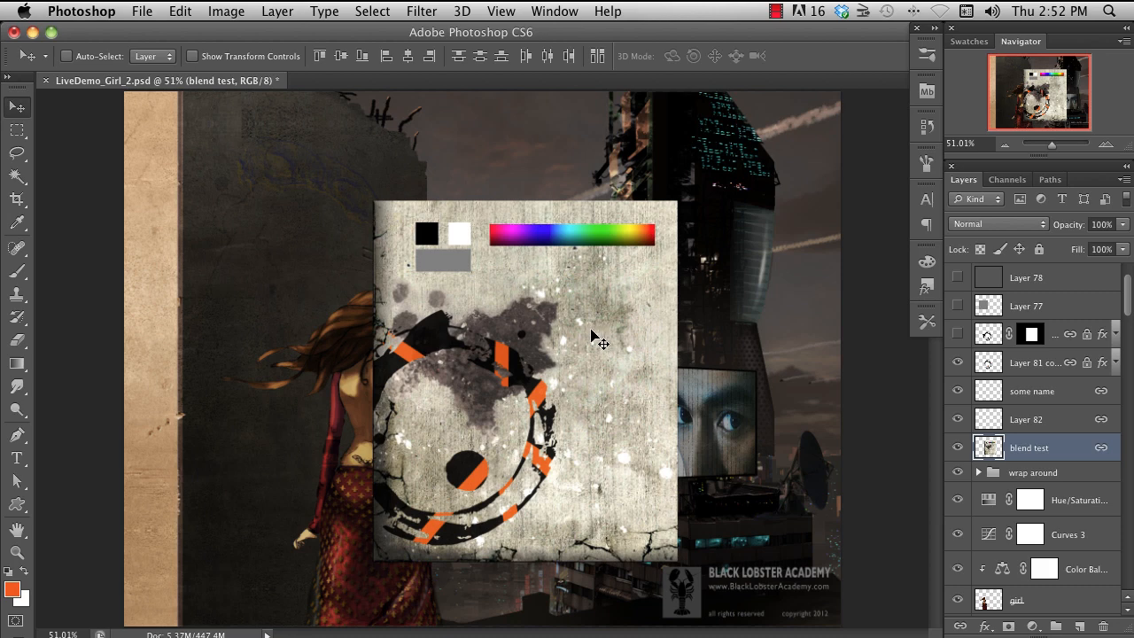
left_click(512, 363, "super")
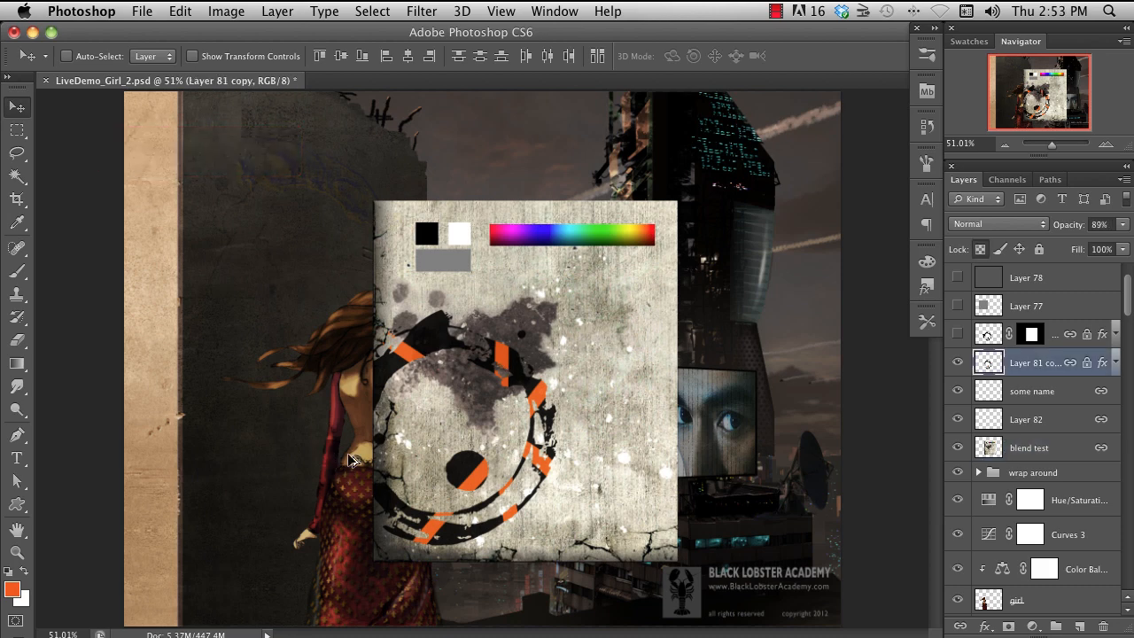
right_click(346, 399, "alt")
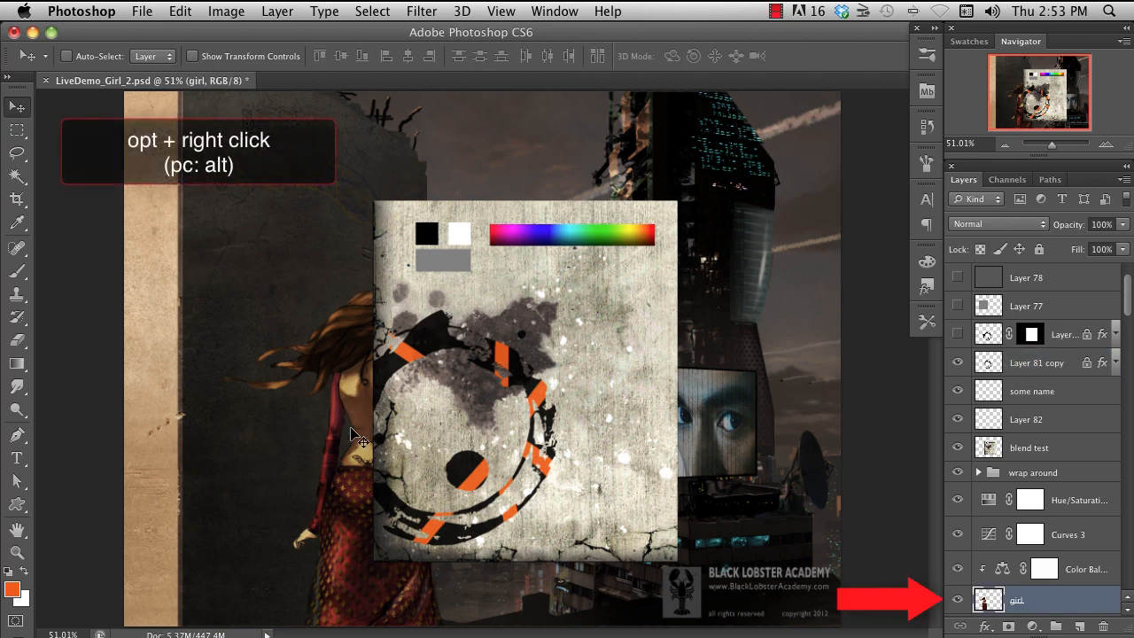
left_click(620, 350, "super")
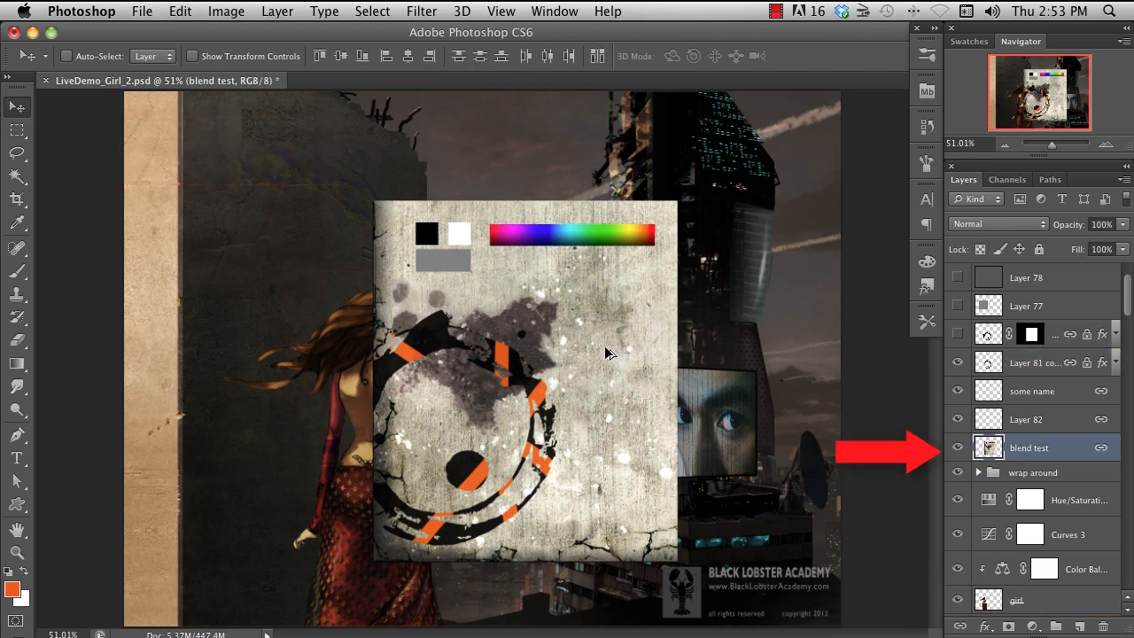
left_click(512, 372, "super")
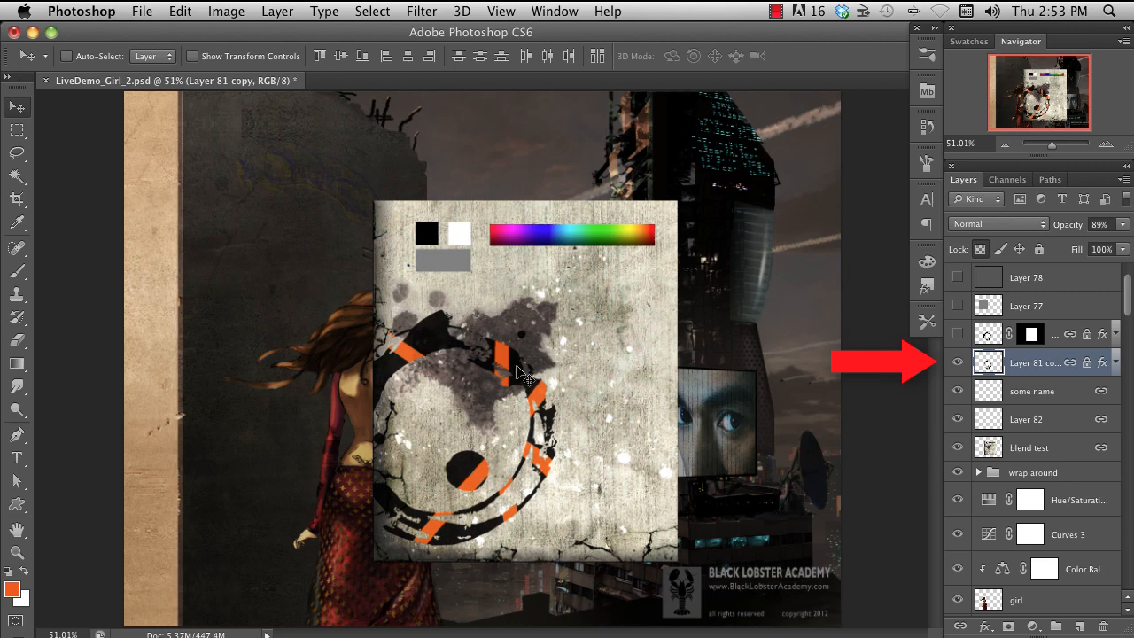
left_click(578, 352, "super")
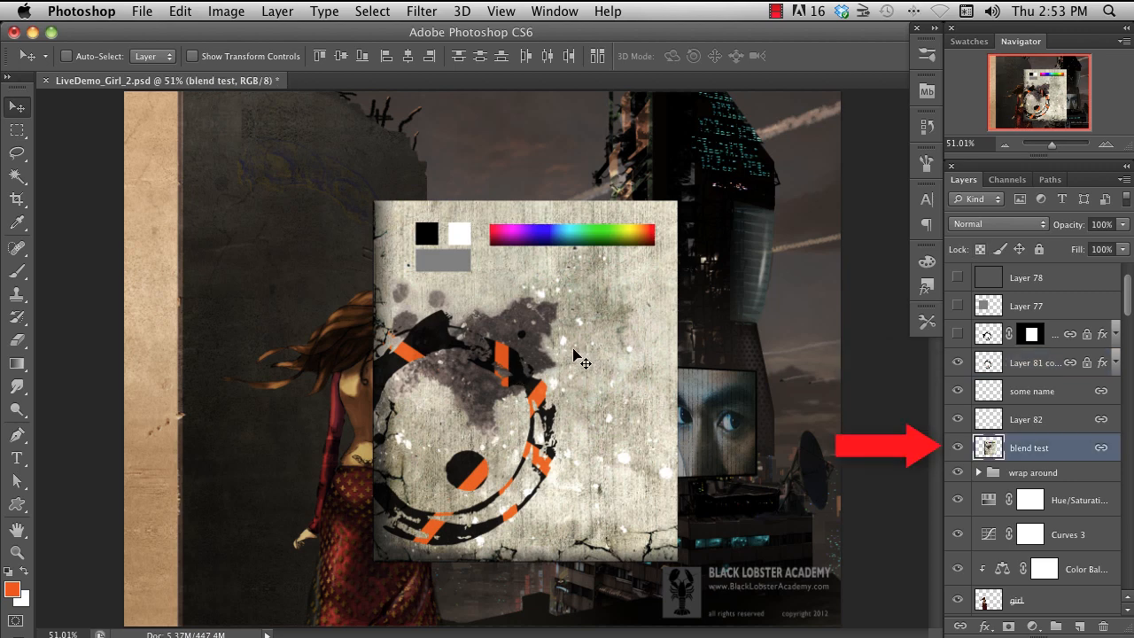
left_click(512, 370, "super")
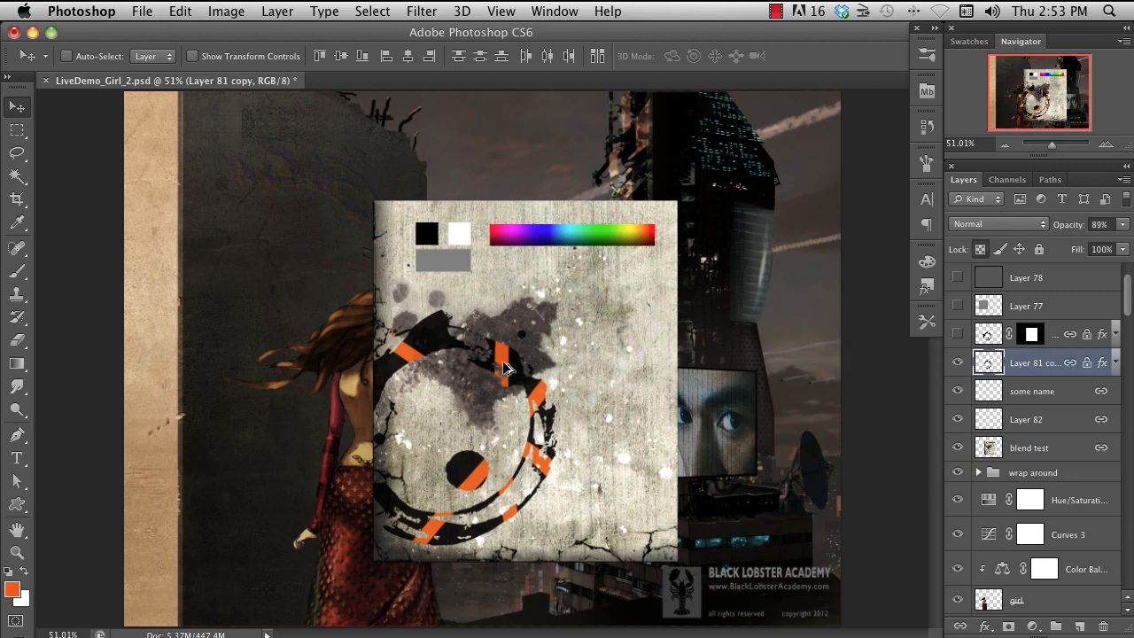
left_click(589, 352, "super")
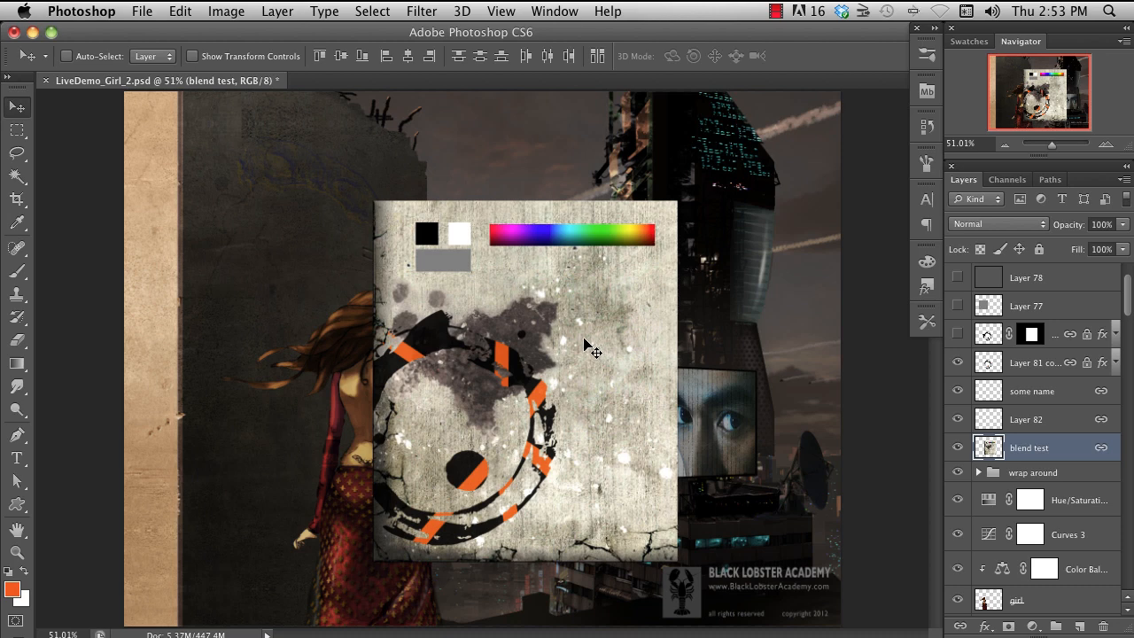
right_click(585, 340)
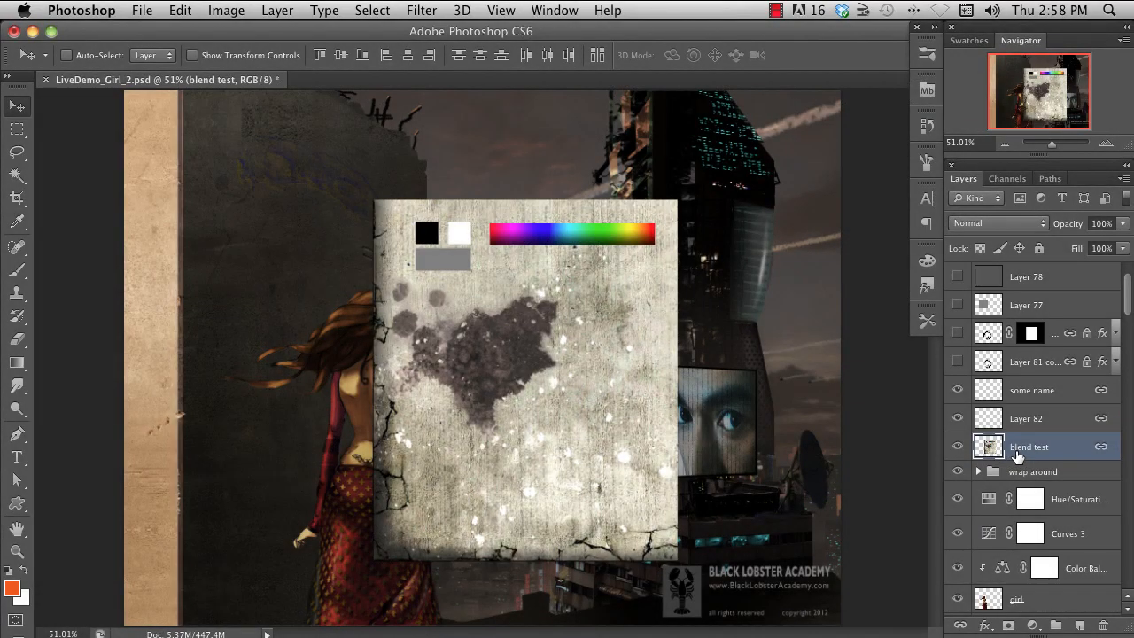
- Isolate "blend test" by hiding all other layers and restore their visibility
left_click(958, 448, "alt")
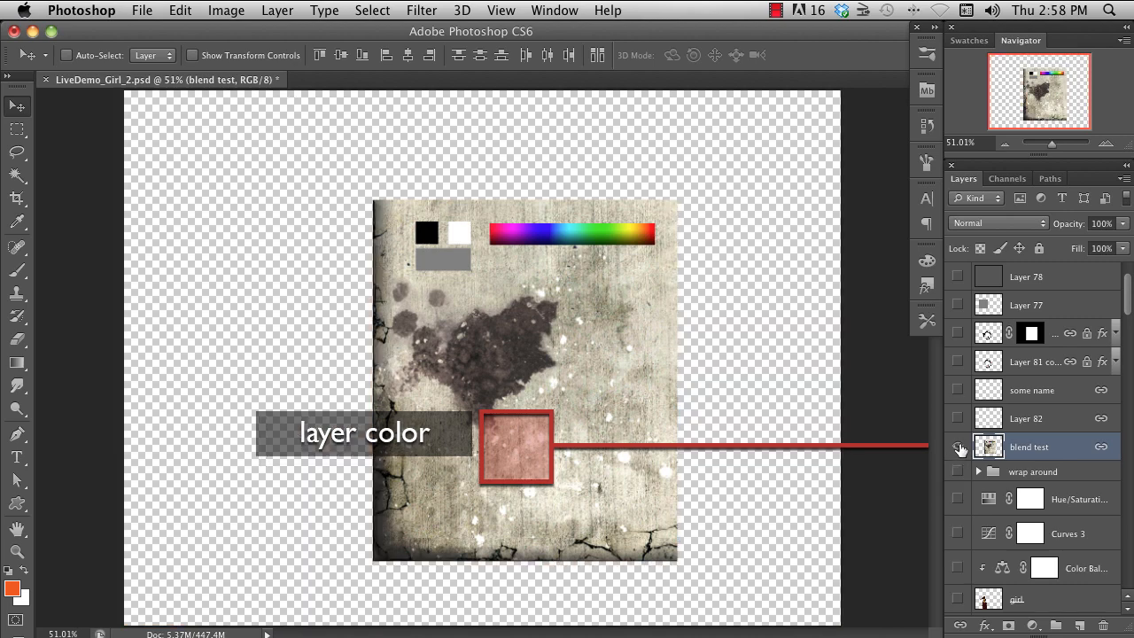
left_click(958, 449, "alt")
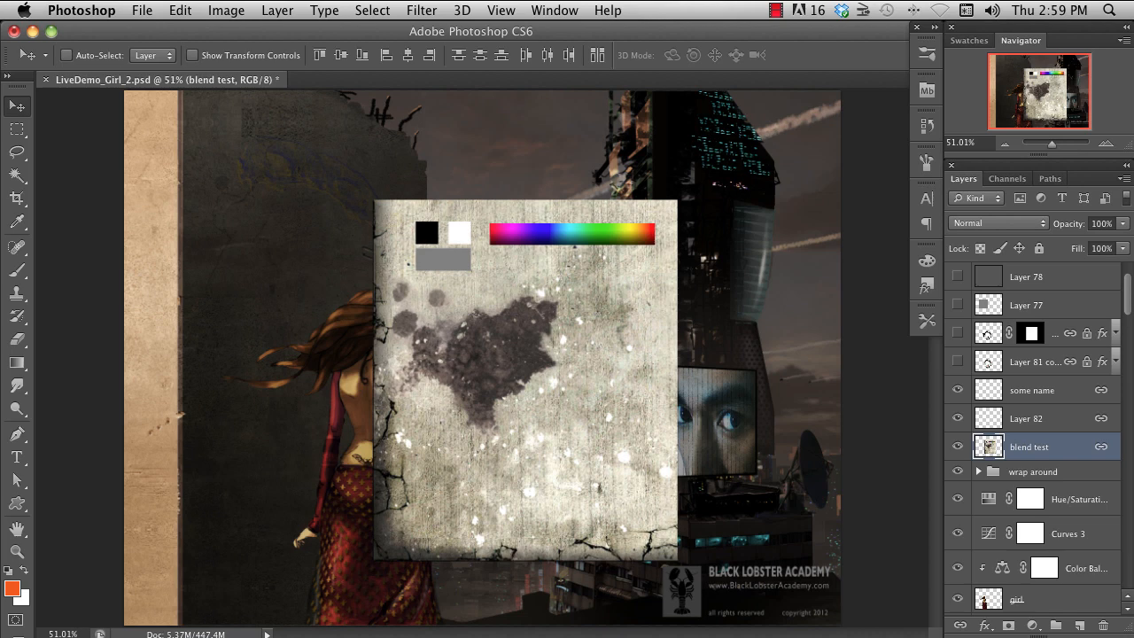
- Lower the opacity of "blend test" to 0%, raise it to 46%, and return it to 100%
left_click(1122, 224)
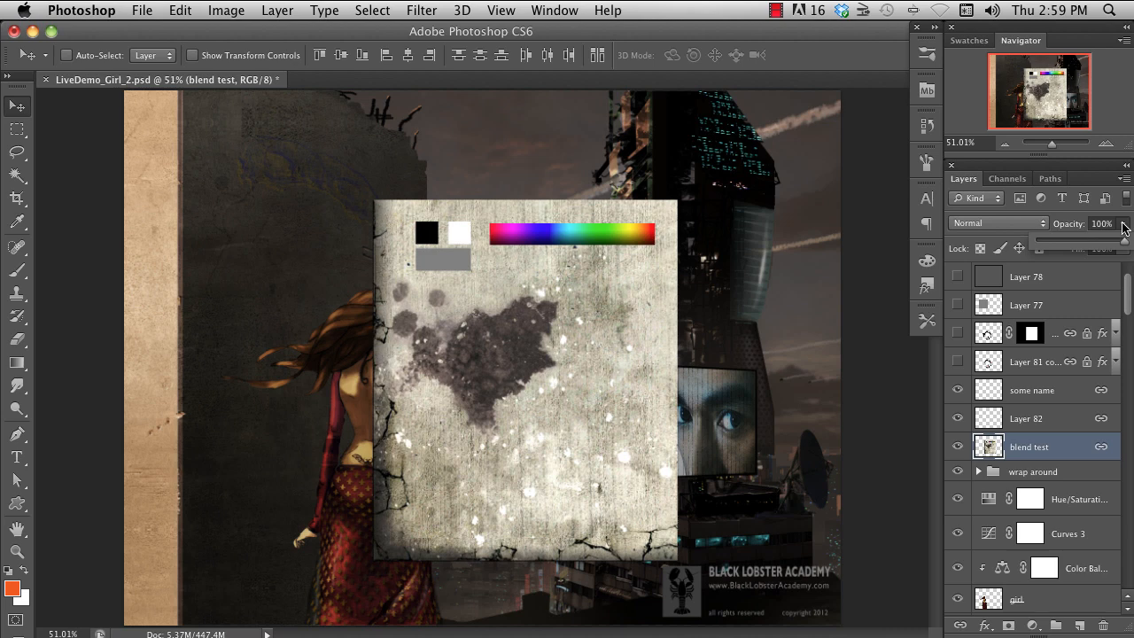
left_click_drag(1123, 228, 1118, 254)
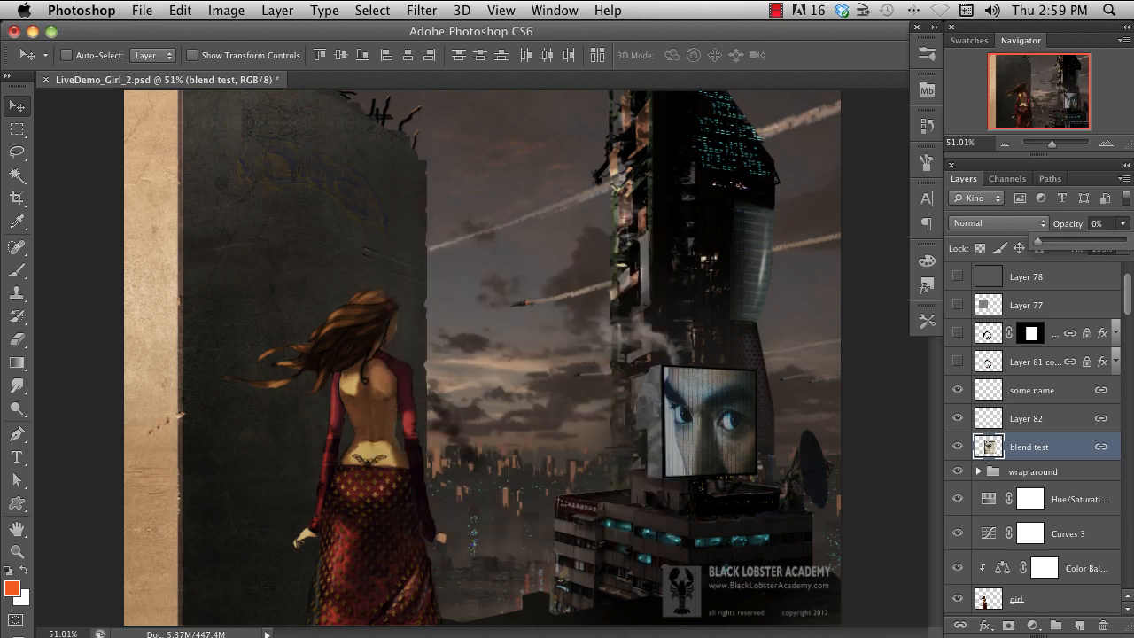
left_click_drag(1040, 246, 1075, 250)
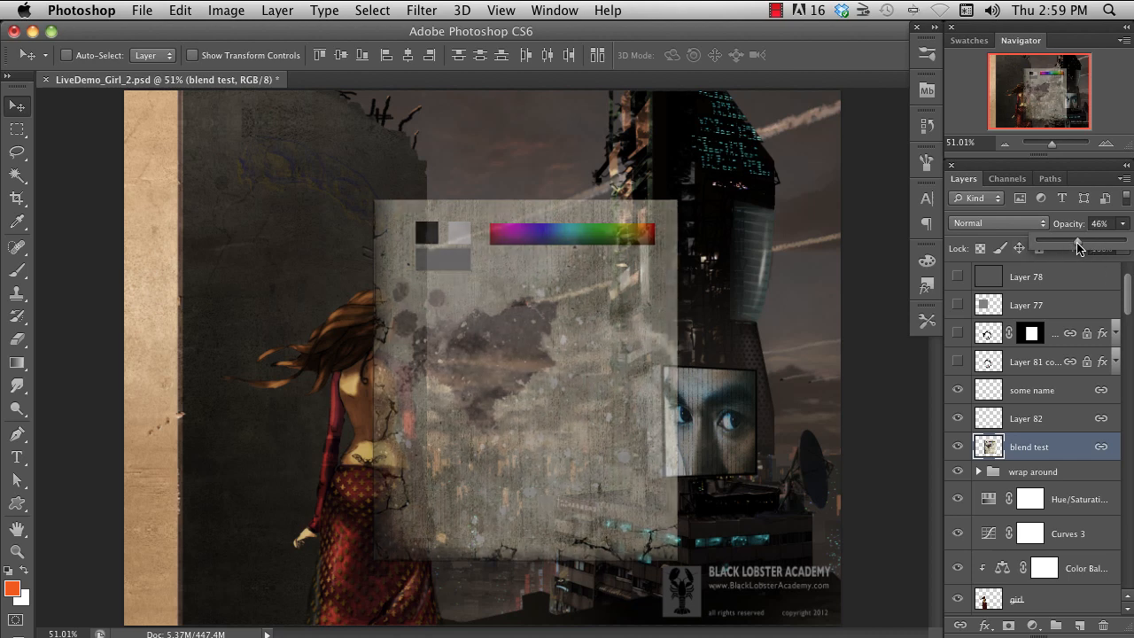
left_click_drag(1077, 244, 1127, 244)
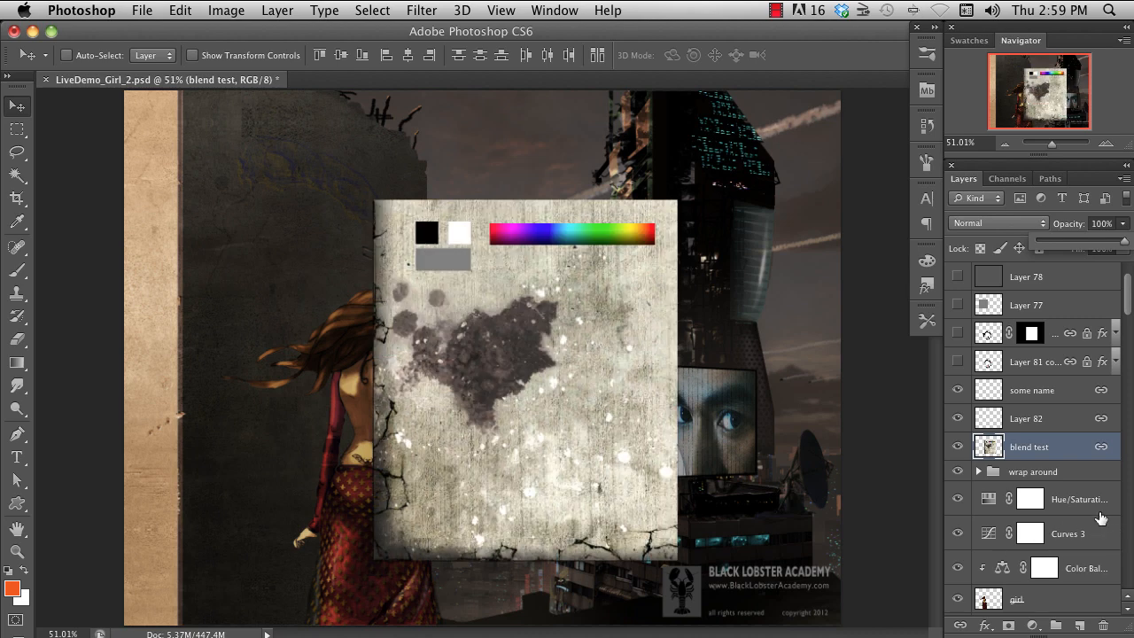
- Set the blend mode of "blend test" to Saturation, and switch it to Multiply
left_click(1033, 449)
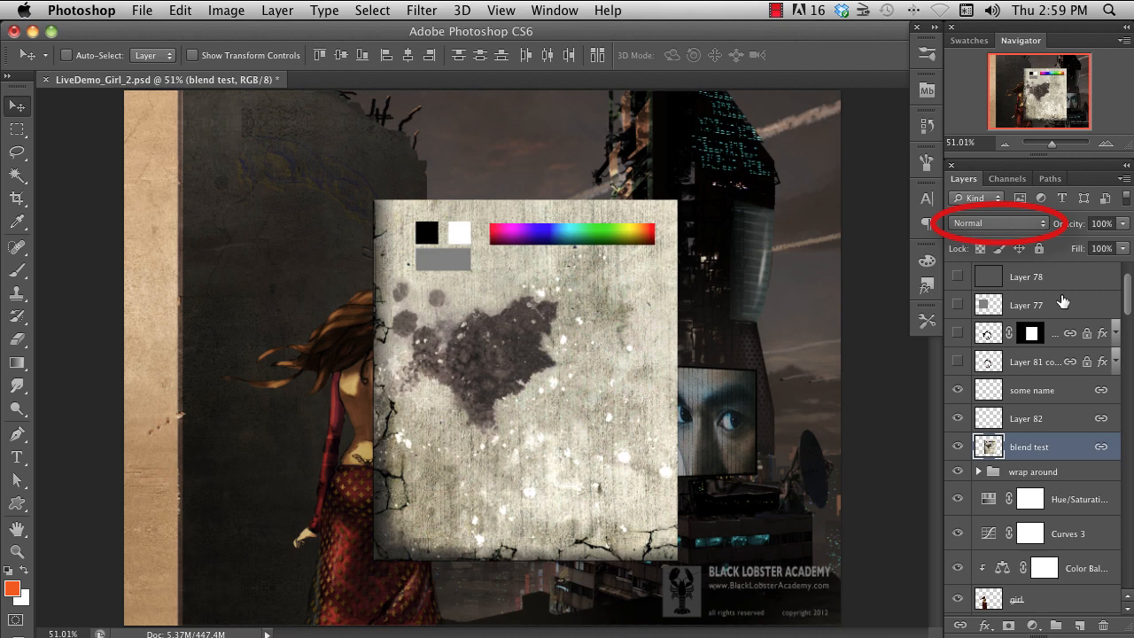
left_click(1045, 229)
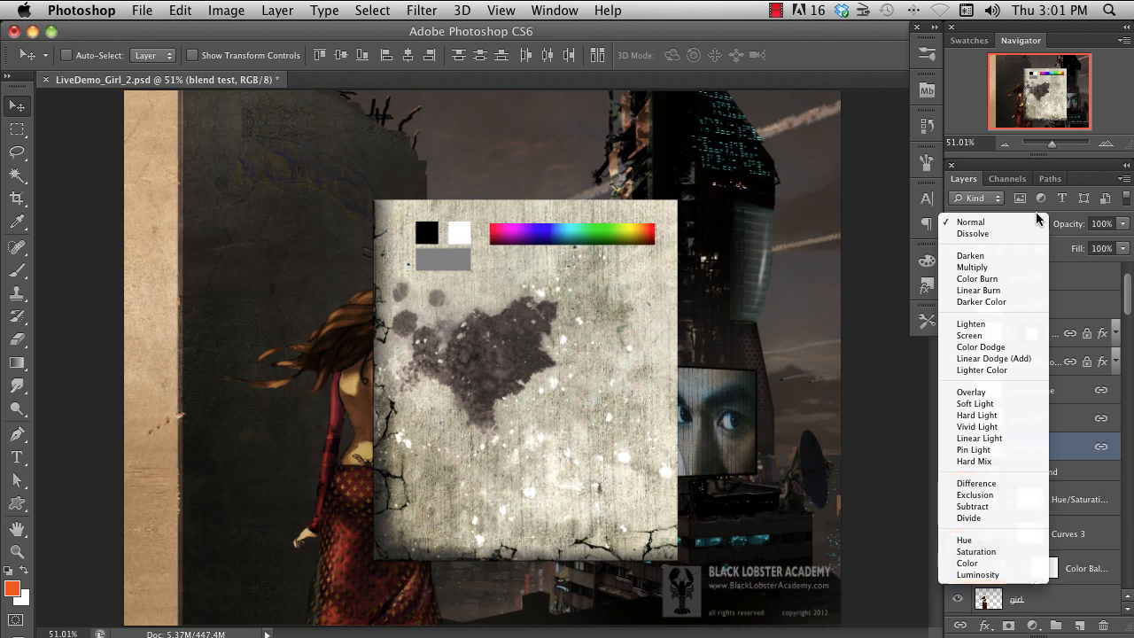
left_click(1013, 552)
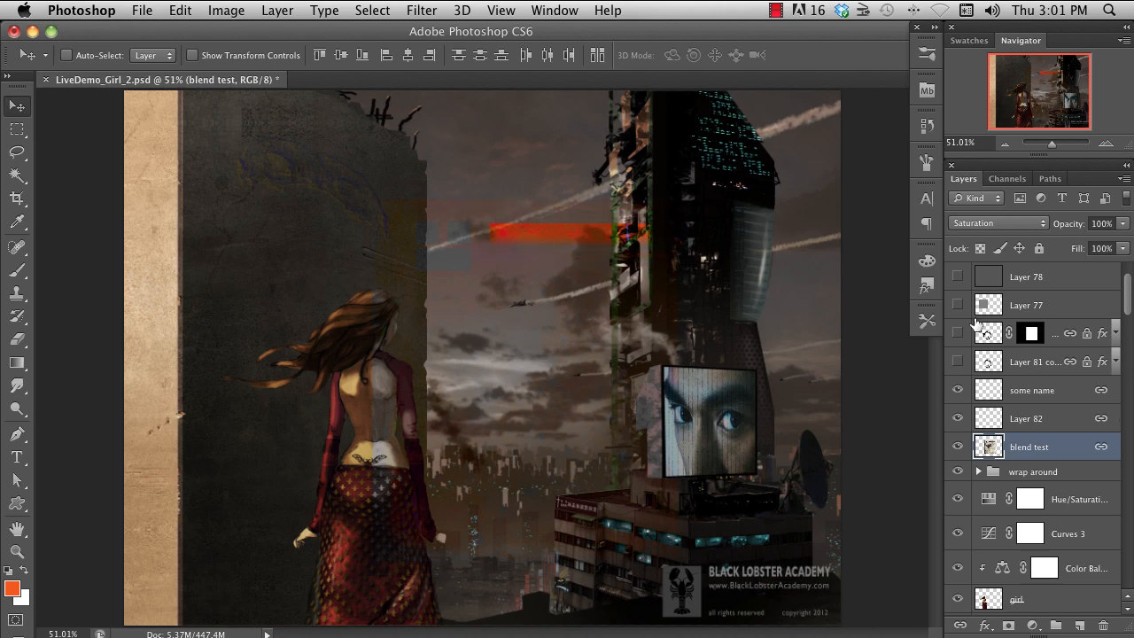
left_click(1041, 224)
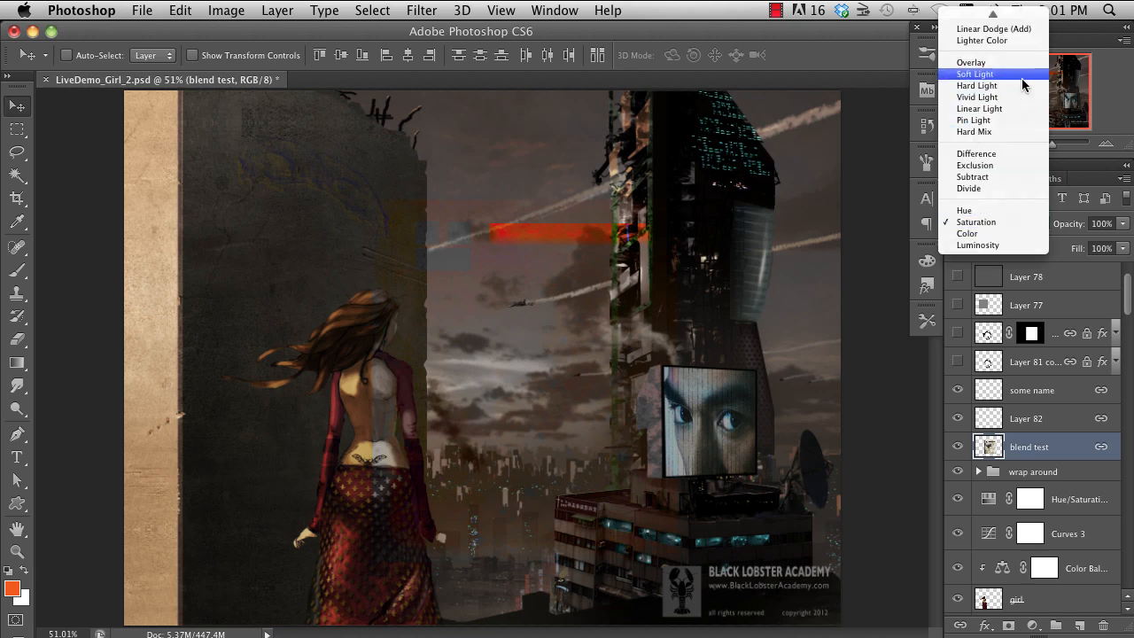
mouse_move(993, 13)
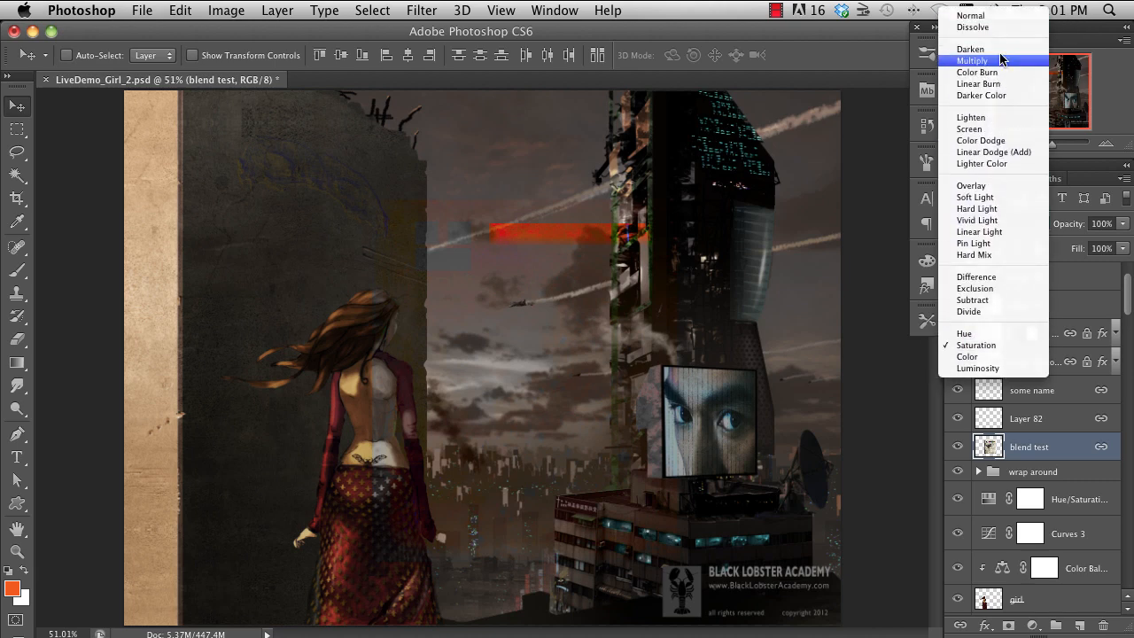
left_click(1005, 62)
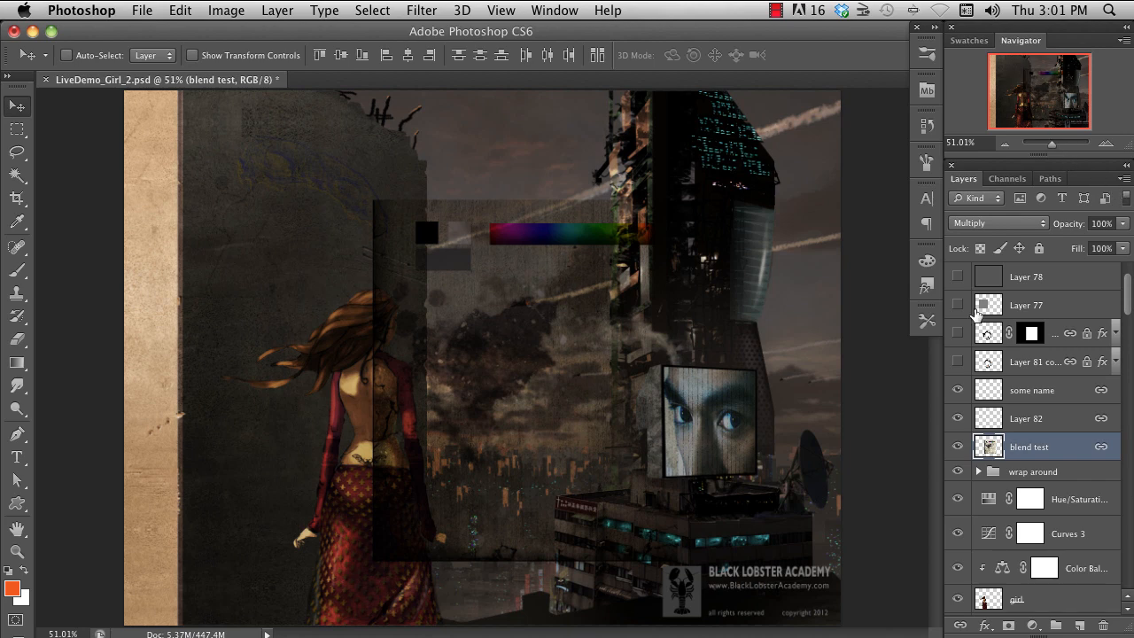
- Try the Screen blend mode on "blend test" and switch the layer to Overlay
left_click(1042, 223)
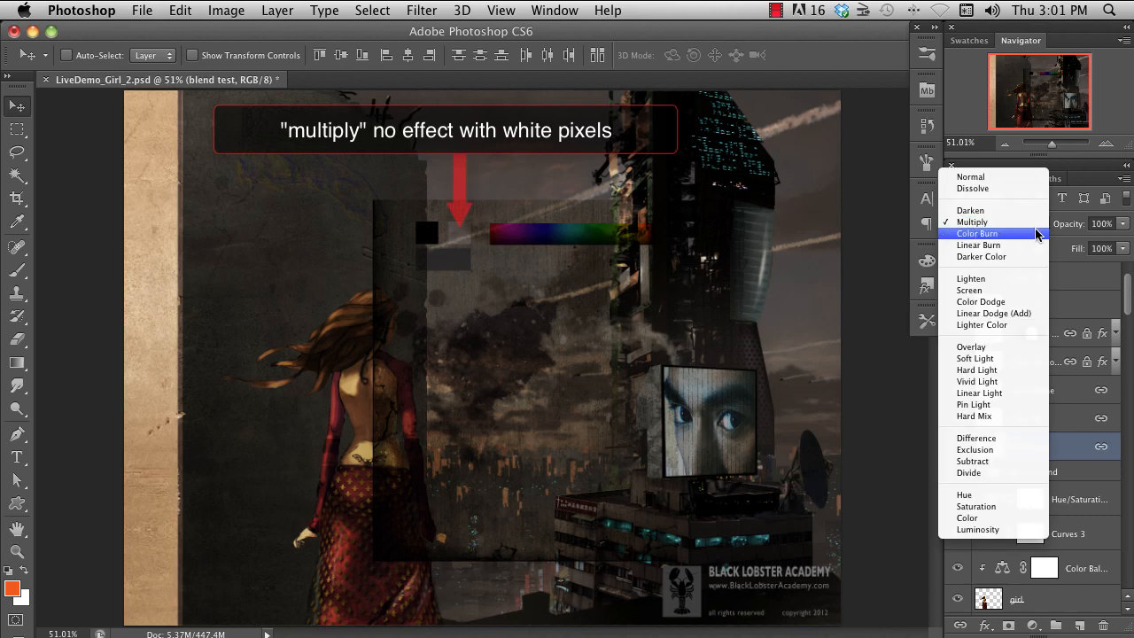
left_click(1014, 288)
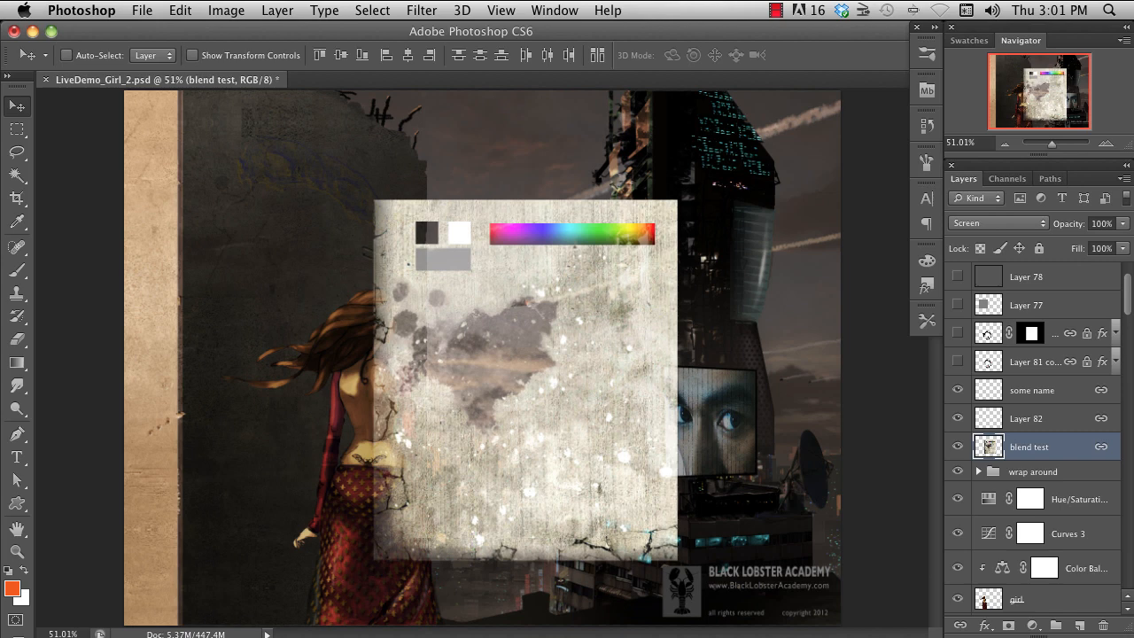
left_click(1044, 227)
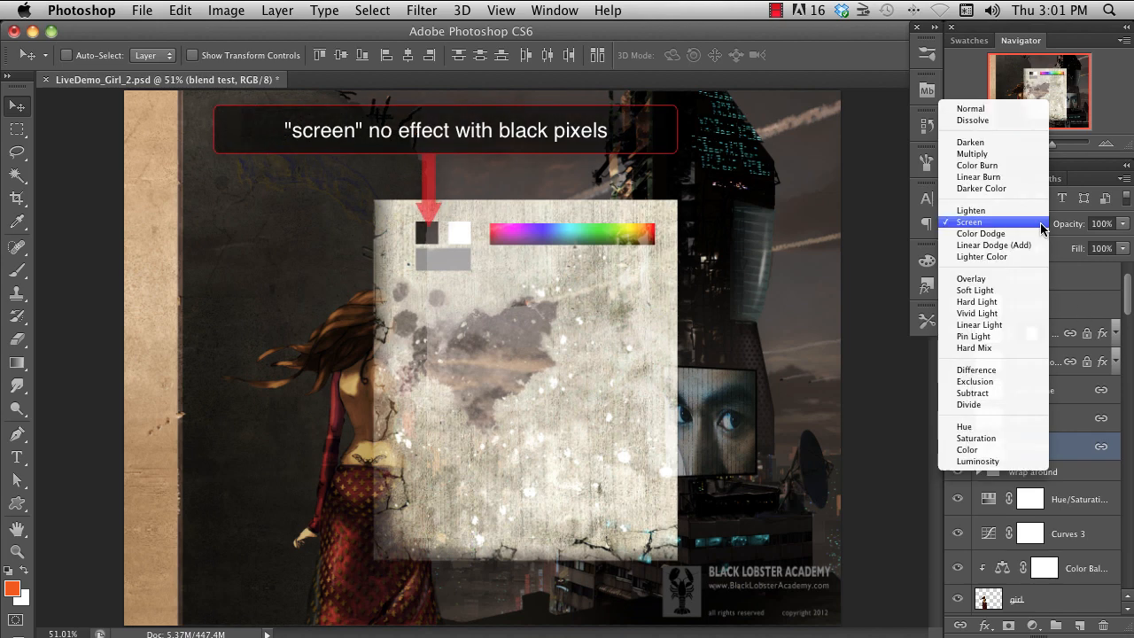
left_click(1034, 278)
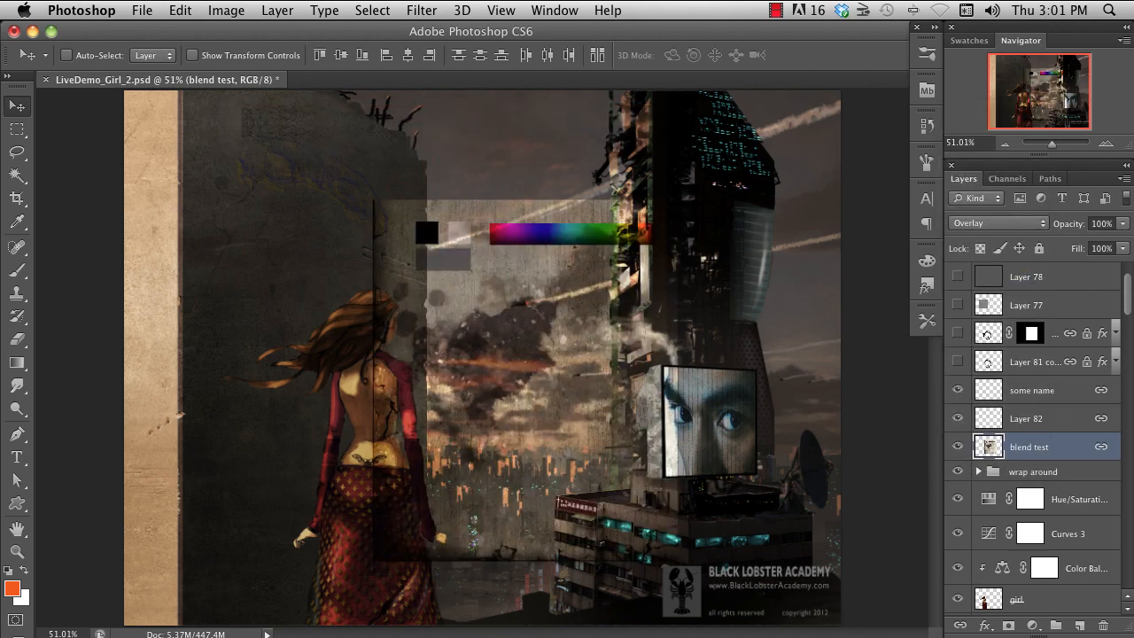
- Show the gray square on "Layer 77" and set that layer's blend mode to Overlay
left_click(957, 304)
left_click(1028, 304)
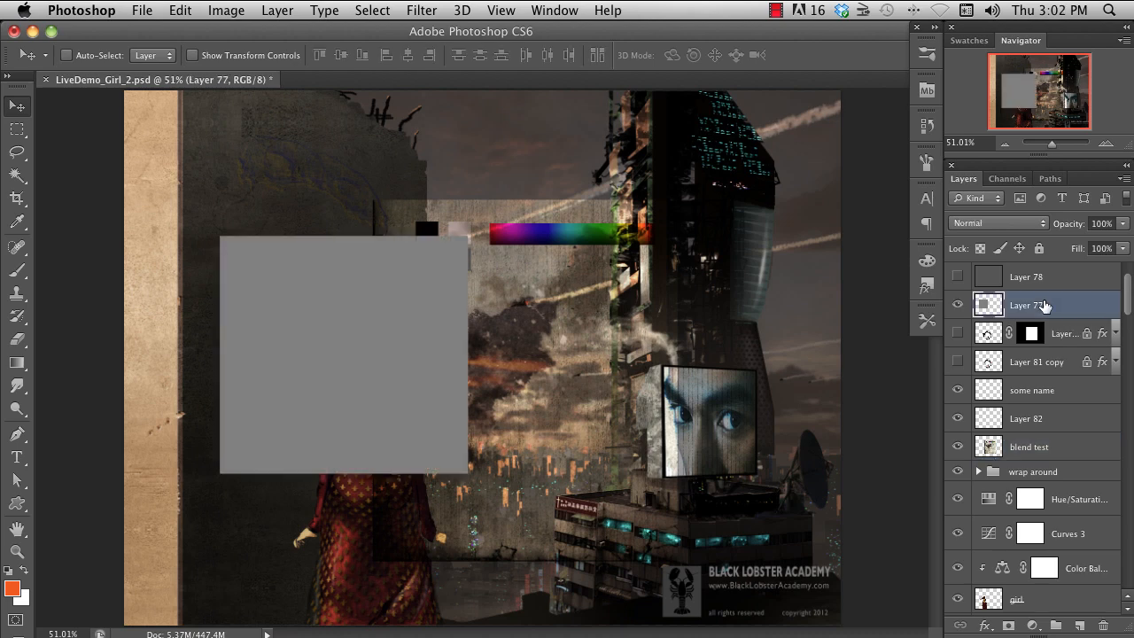
left_click(1042, 226)
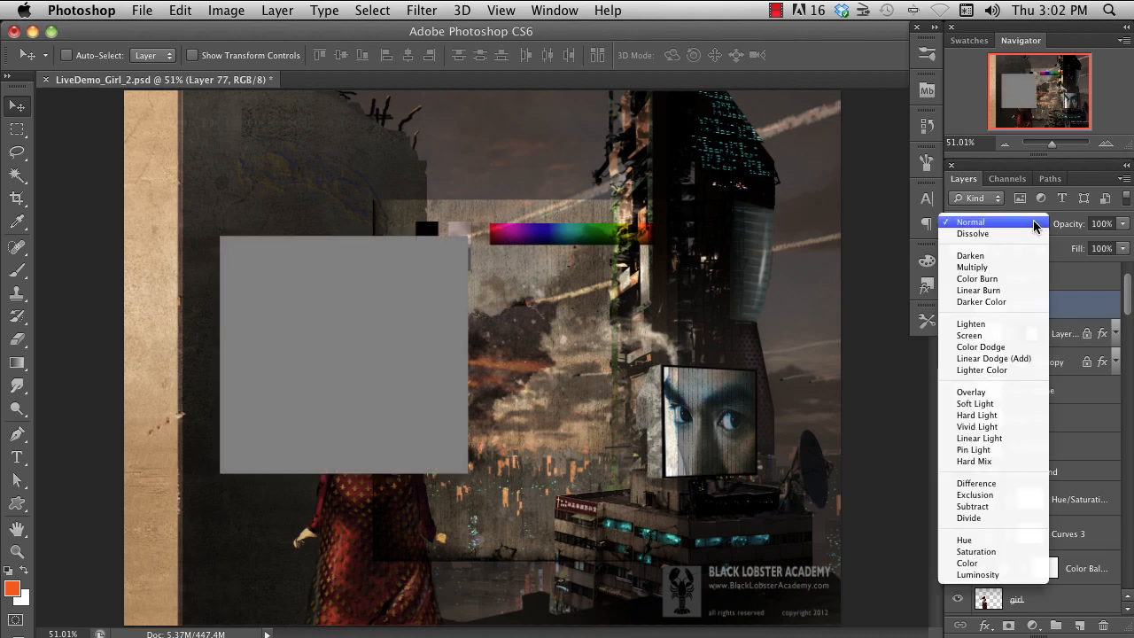
left_click(1033, 392)
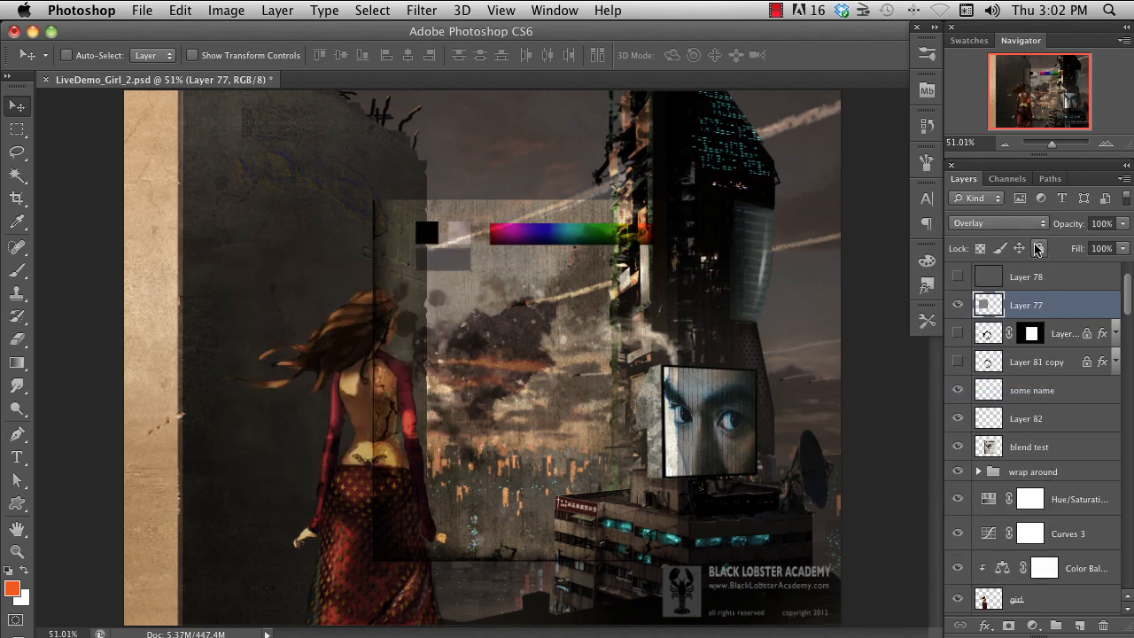
left_click(1040, 224)
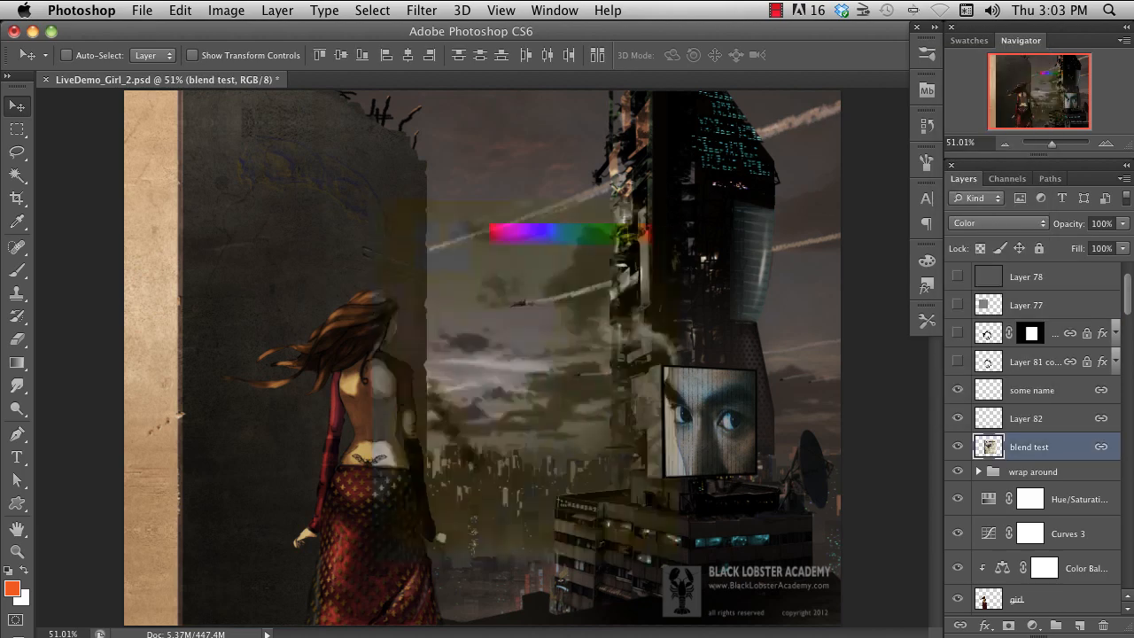
- Cycle "blend test" backwards through the blend modes, including Divide, Vivid Light, Linear Dodge (Add), Multiply, Color and Exclusion
key("shift+minus")
key("shift+minus")
key("shift+minus")
key("shift+minus")
key("shift+minus")
key("shift+minus")
key("shift+minus")
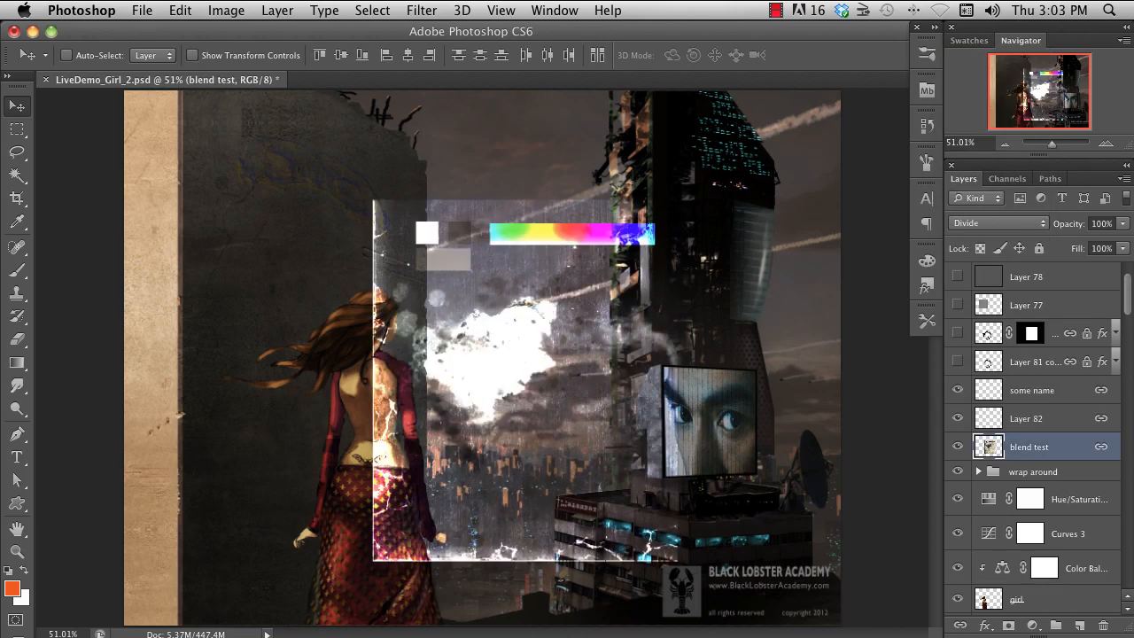
key("shift+minus")
key("shift+minus")
key("shift+minus")
key("shift+minus")
key("shift+minus")
key("shift+minus")
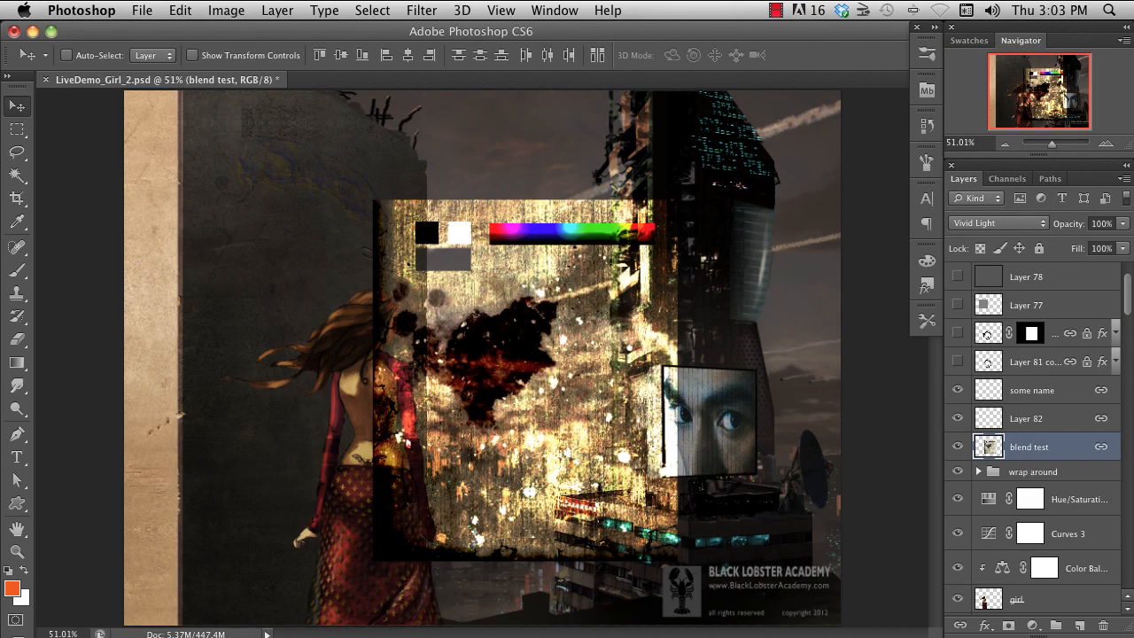
key("shift+minus")
key("shift+minus")
key("shift+minus")
key("shift+minus")
key("shift+minus")
key("shift+minus")
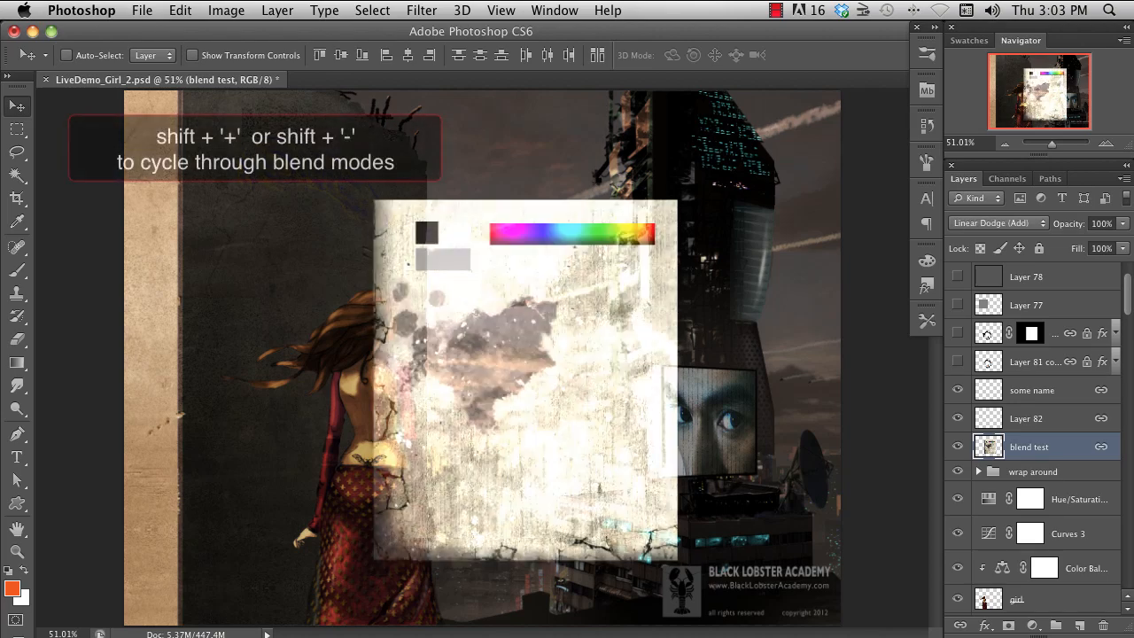
key("shift+minus")
key("shift+minus")
key("shift+minus")
key("shift+minus")
key("shift+minus")
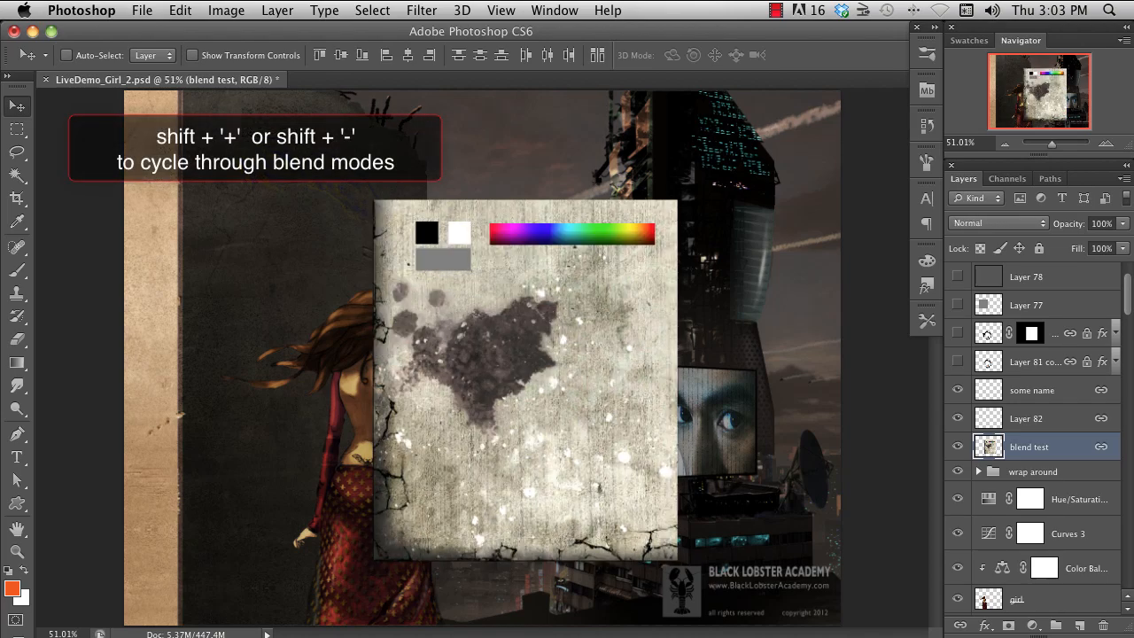
key("shift+minus")
key("shift+minus")
key("shift+minus")
key("shift+minus")
key("shift+minus")
key("shift+minus")
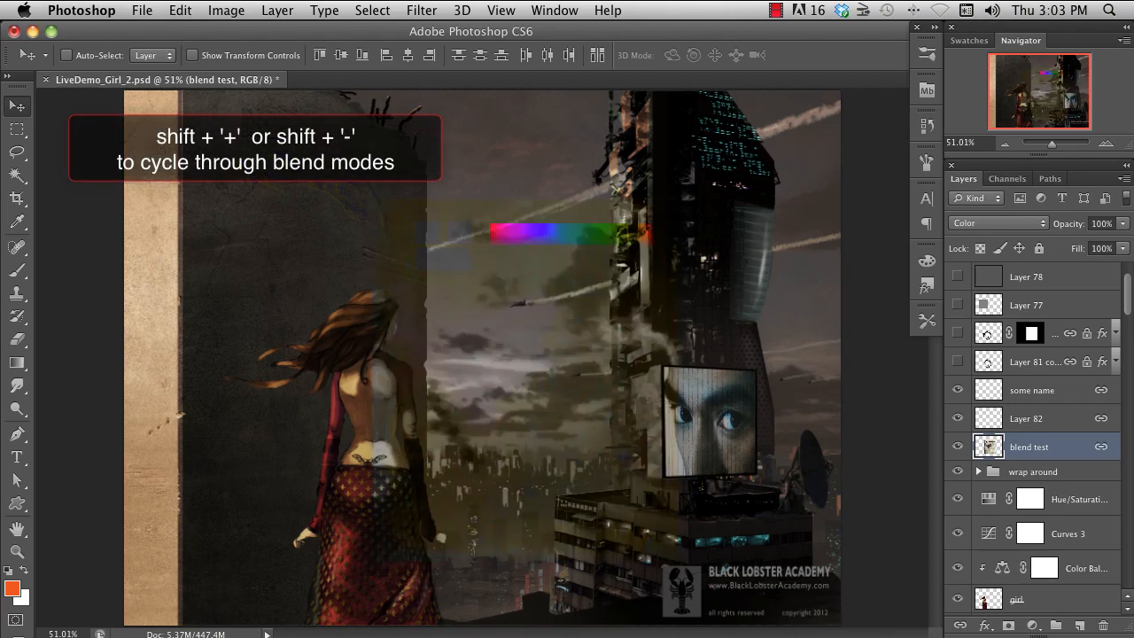
key("shift+minus")
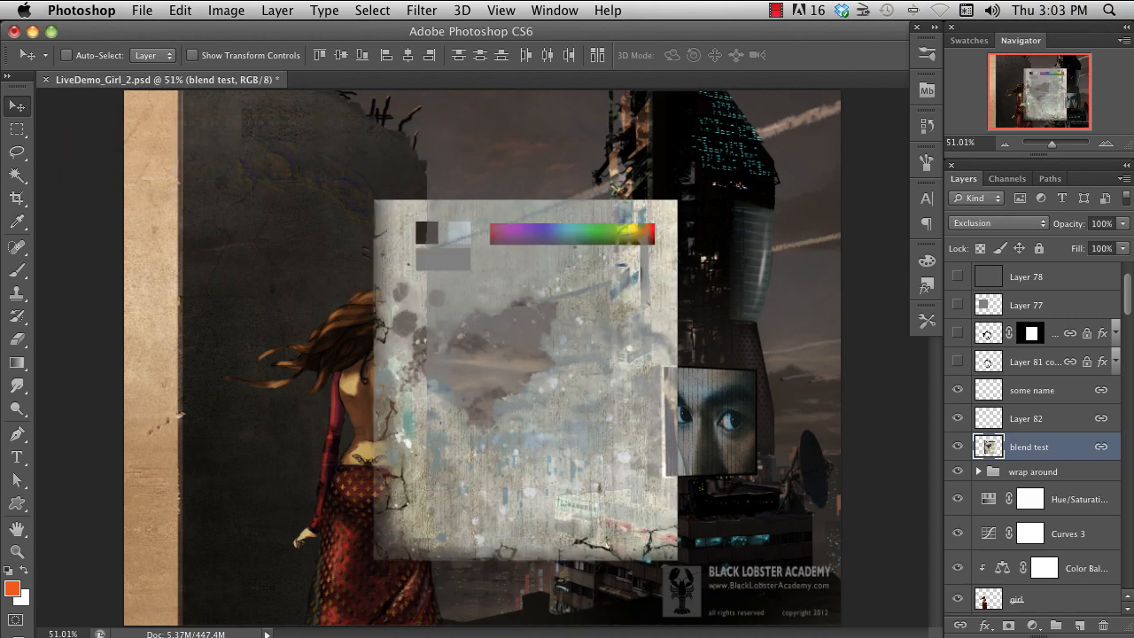
key("shift+minus")
key("shift+minus")
key("shift+minus")
key("shift+minus")
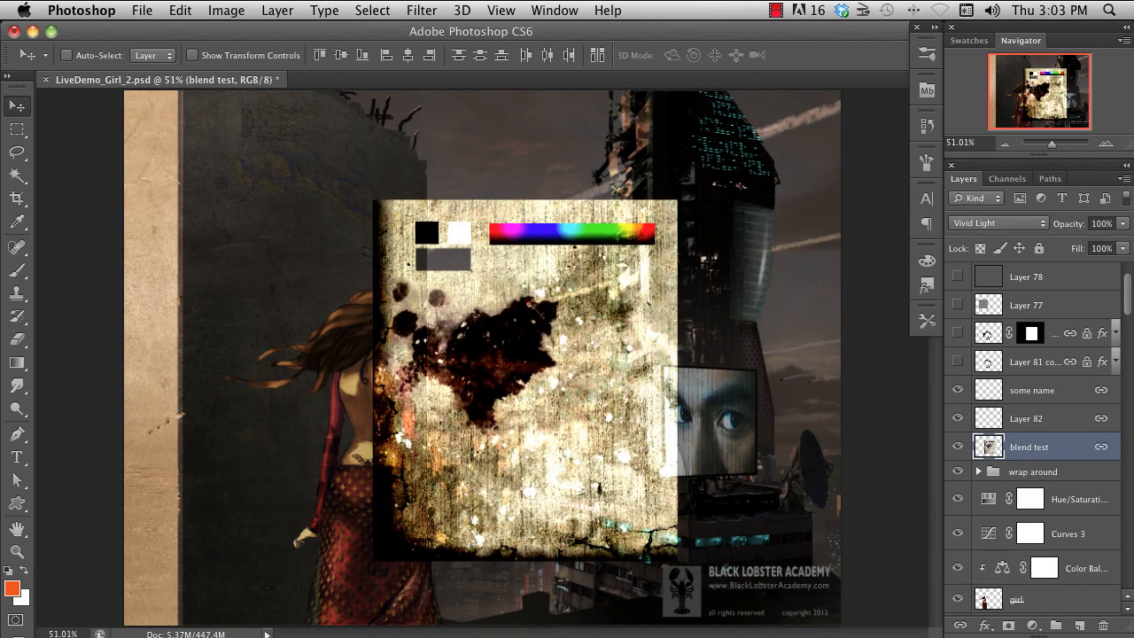
key("shift+minus")
key("shift+minus")
key("shift+minus")
key("shift+minus")
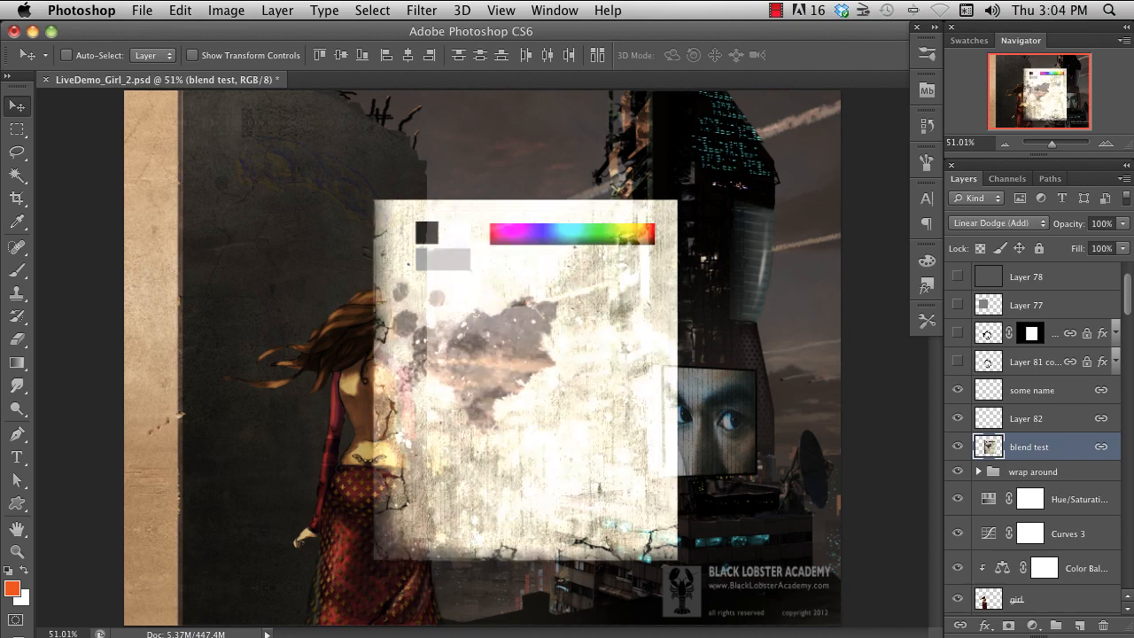
key("shift+minus")
key("shift+minus")
key("shift+minus")
key("shift+minus")
key("shift+minus")
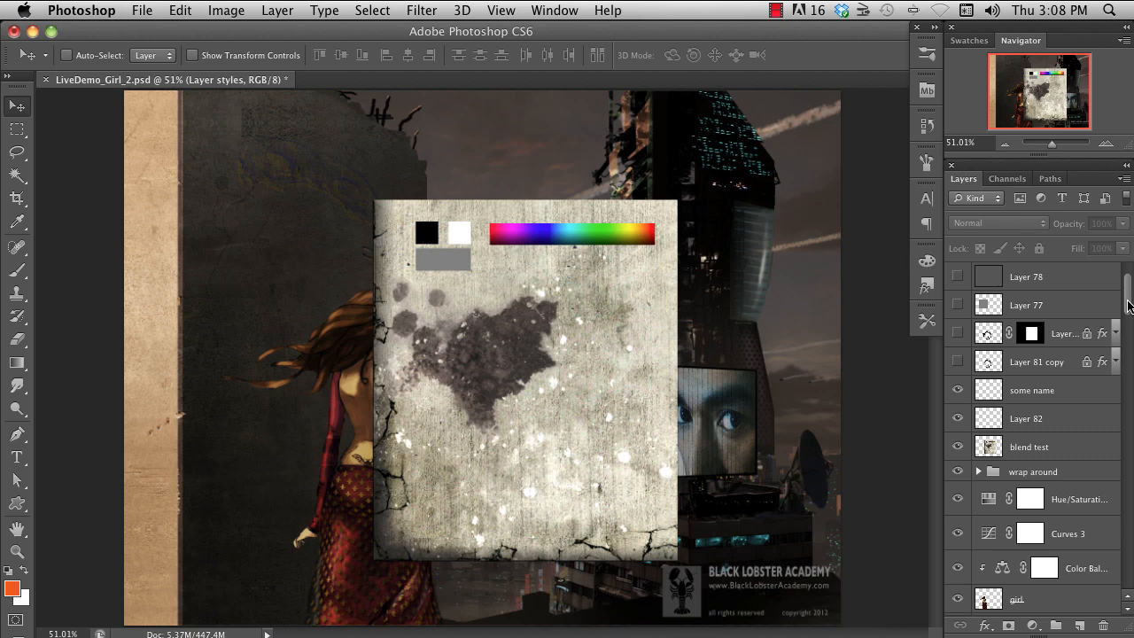
- Make the "Layer styles" layer visible and open its Layer Style settings
left_click_drag(1127, 303, 1129, 276)
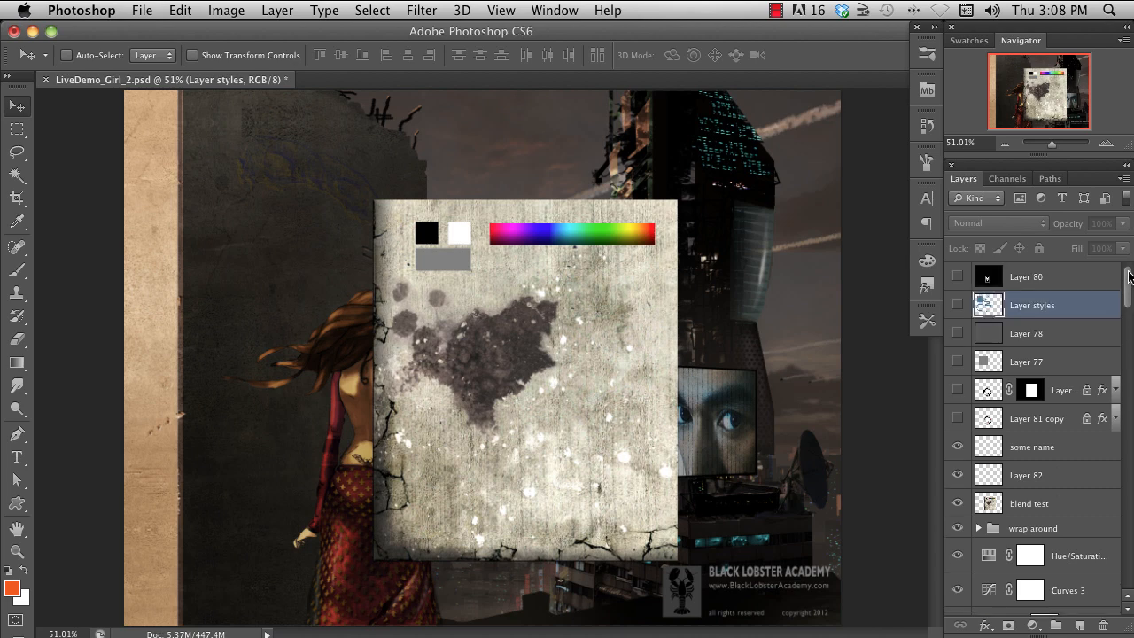
left_click(957, 306)
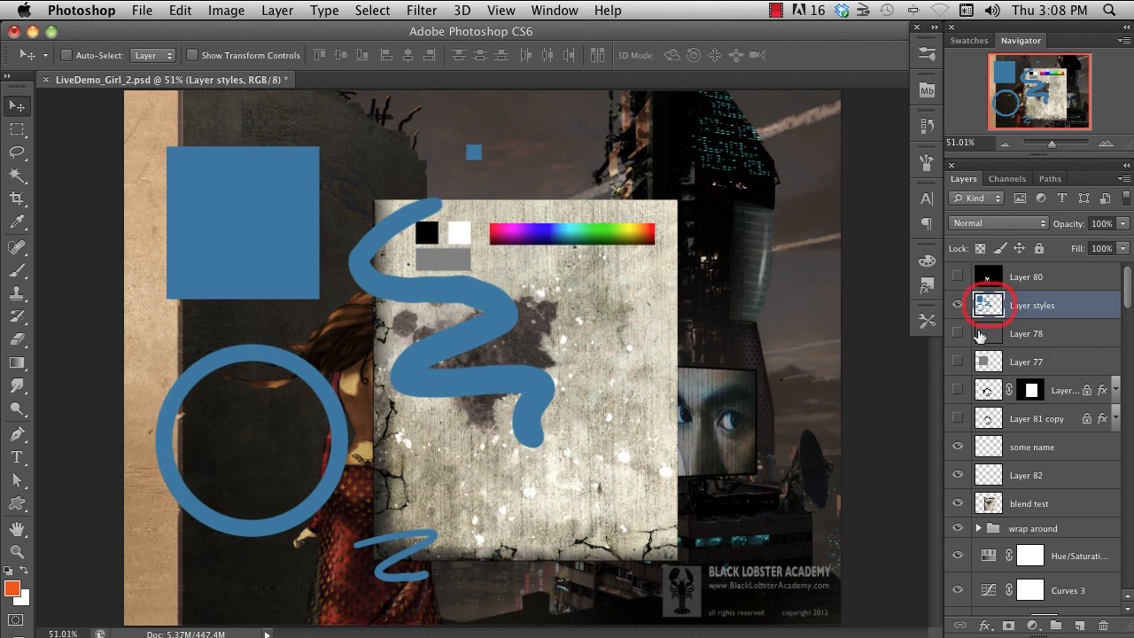
double_click(989, 306)
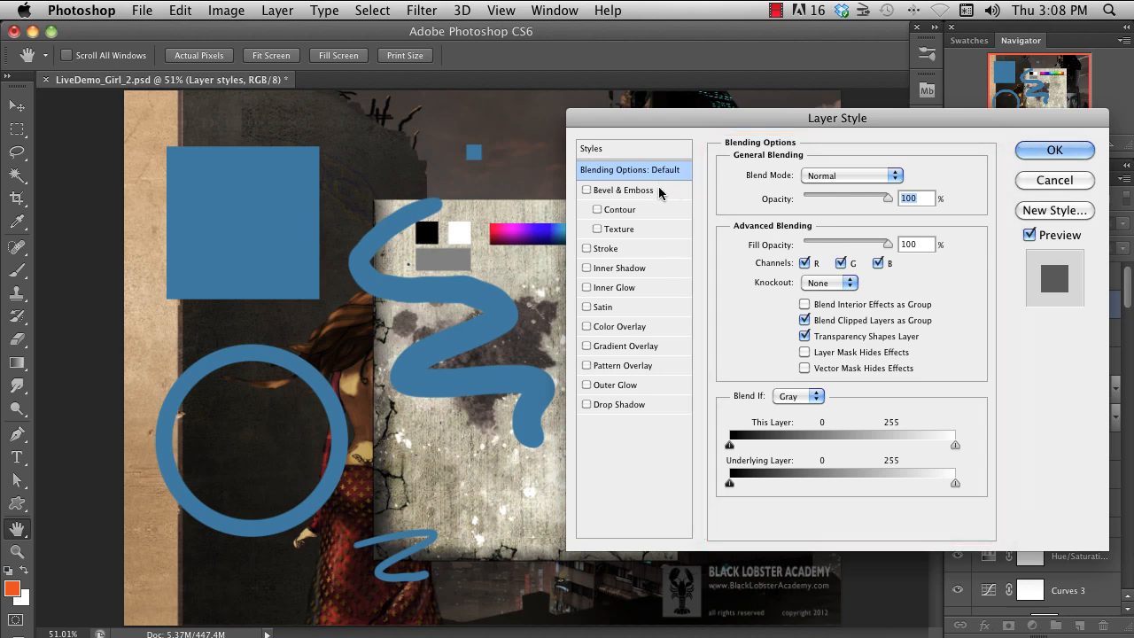
- Show the Bevel & Emboss settings and preview Stroke, Inner Shadow and Inner Glow one at a time, turning each off again
left_click(628, 190)
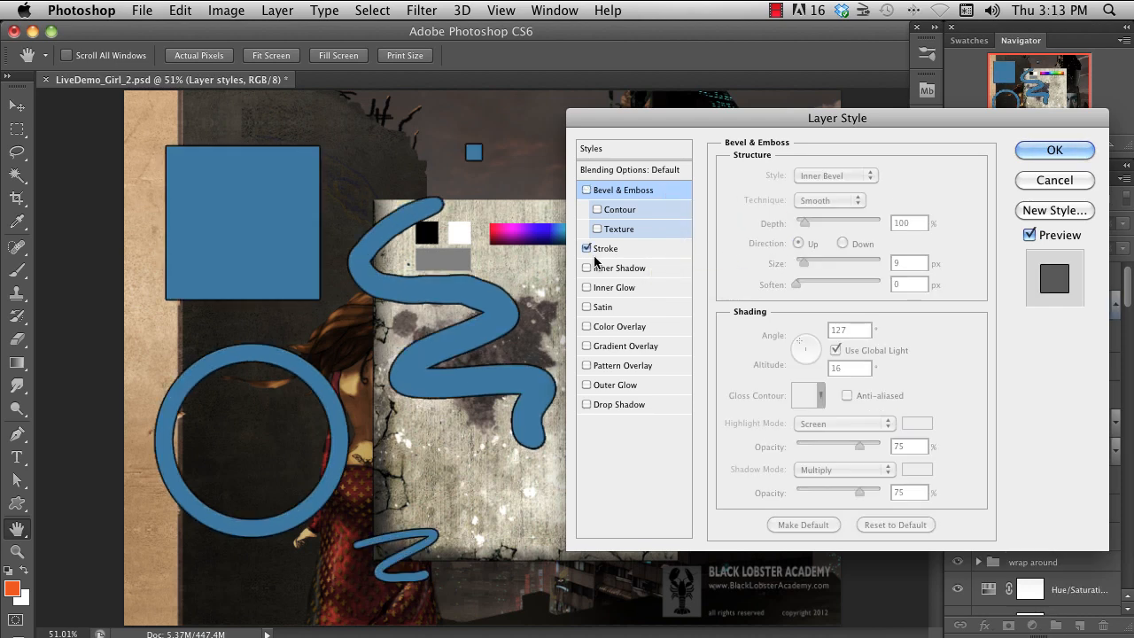
left_click(586, 248)
left_click(587, 268)
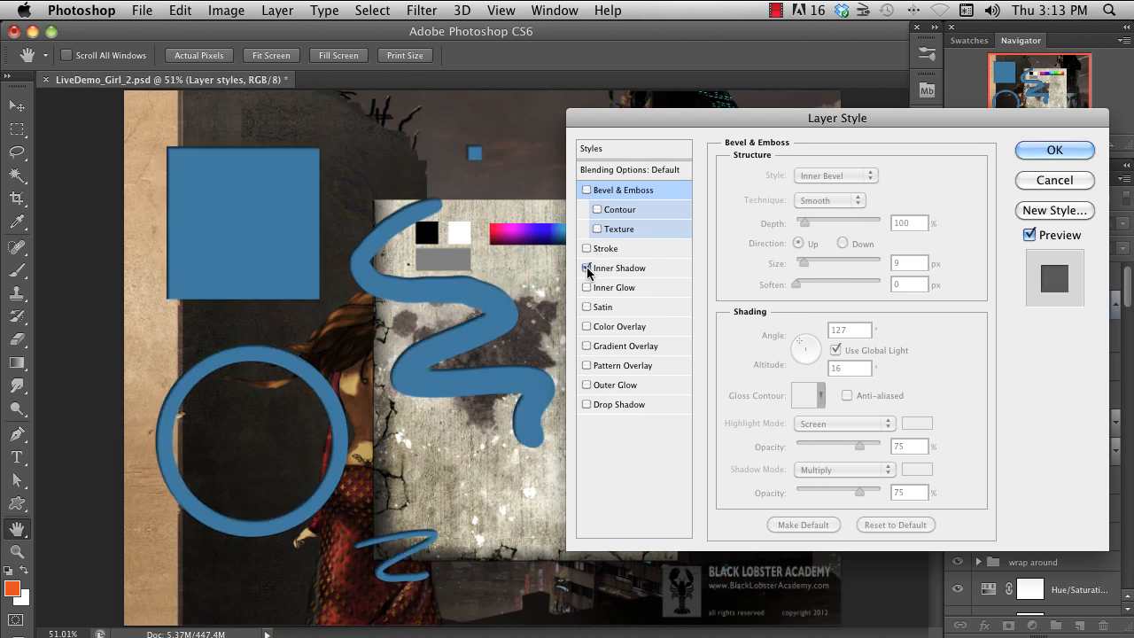
left_click(588, 268)
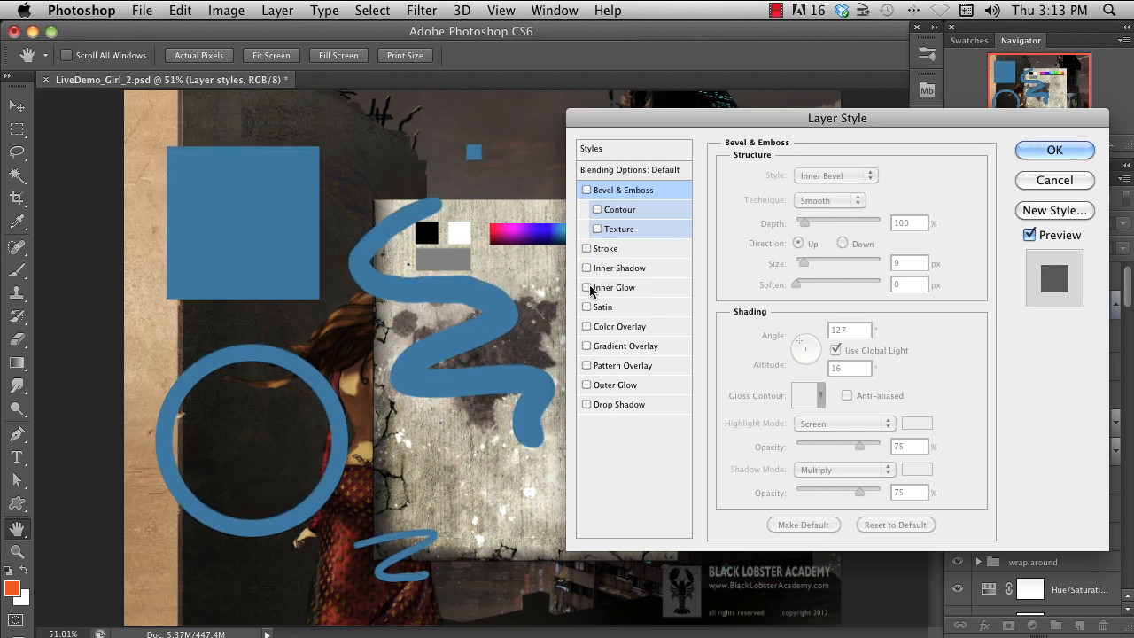
left_click(589, 287)
left_click(587, 287)
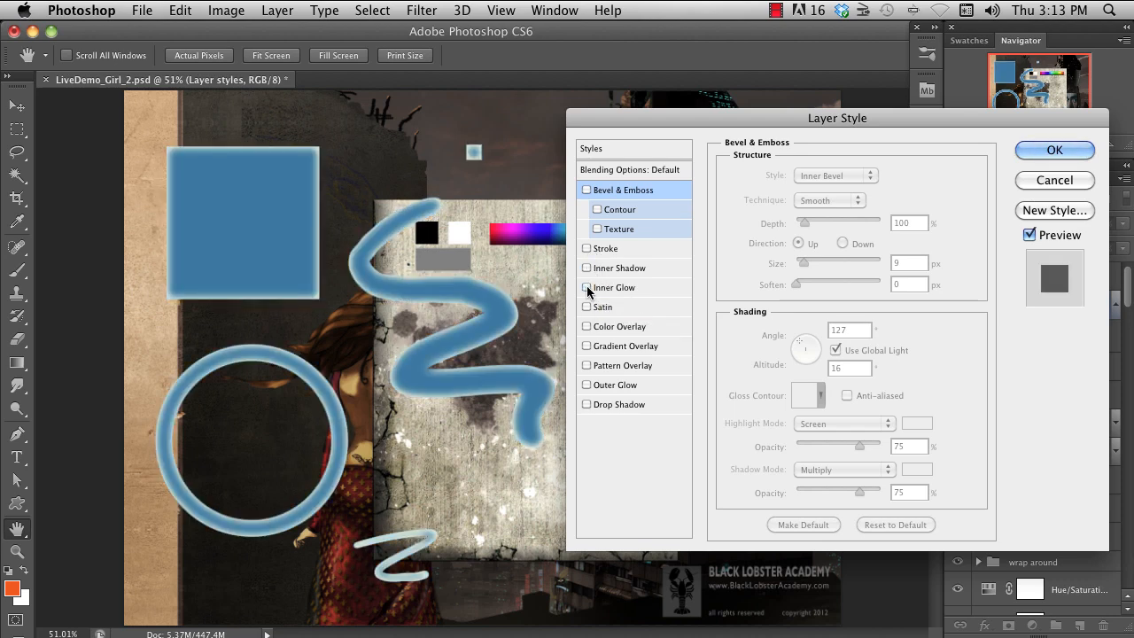
- Preview Satin, Color Overlay and Gradient Overlay on the blue shapes one at a time, turning each off again
left_click(587, 306)
left_click(587, 307)
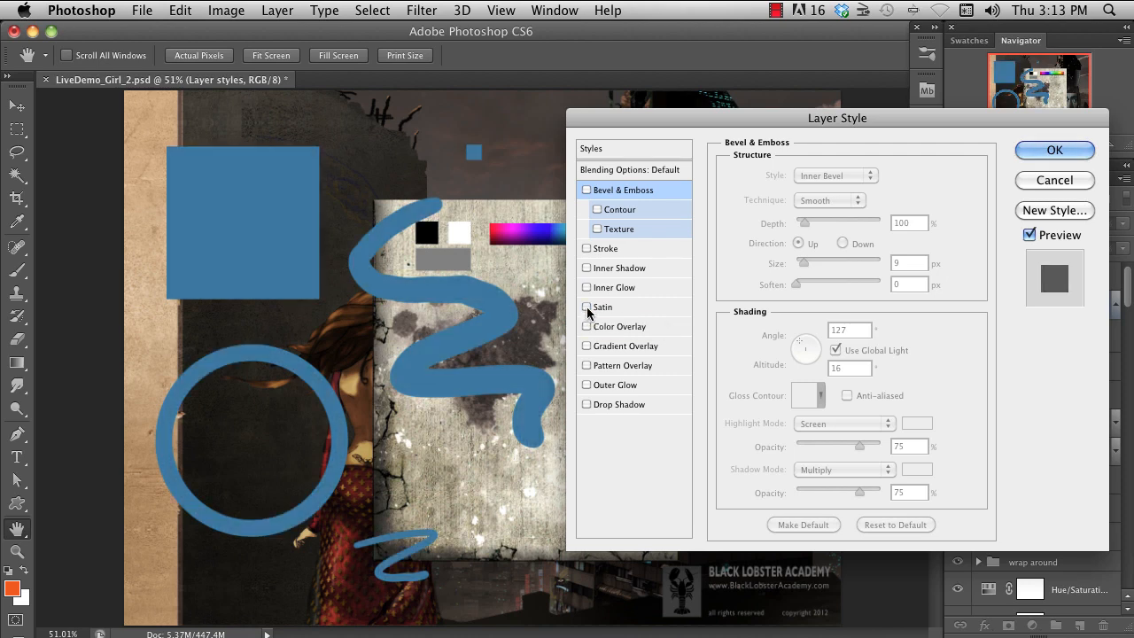
left_click(586, 326)
left_click(586, 326)
left_click(586, 345)
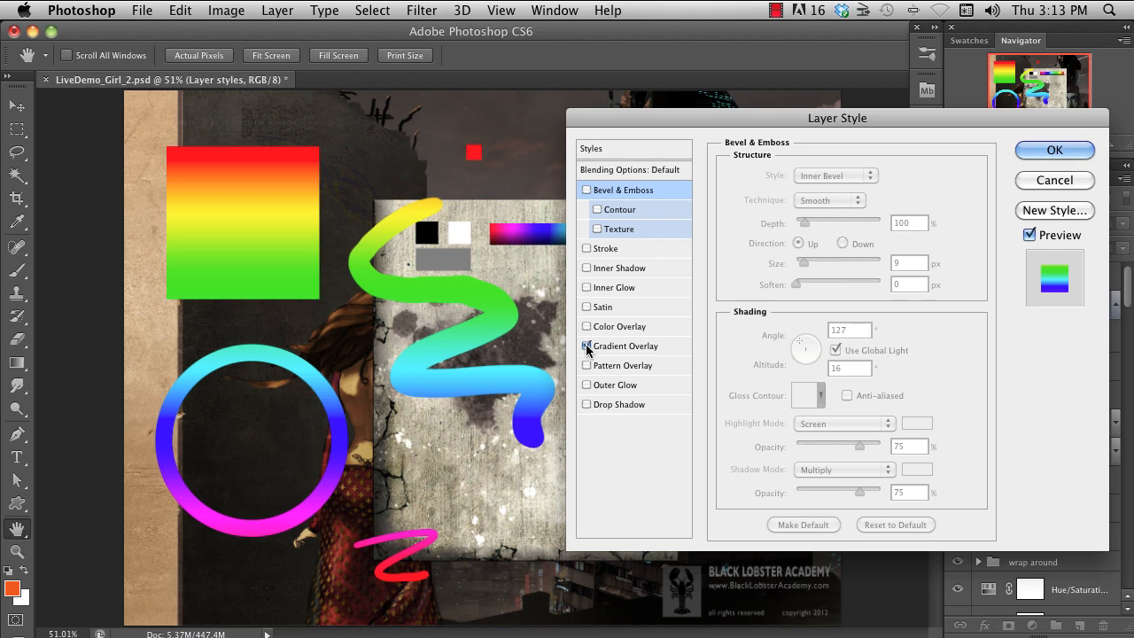
left_click(586, 345)
- Preview Pattern Overlay and Outer Glow in turn, switch both off, and enable Drop Shadow for the blue shapes
left_click(586, 365)
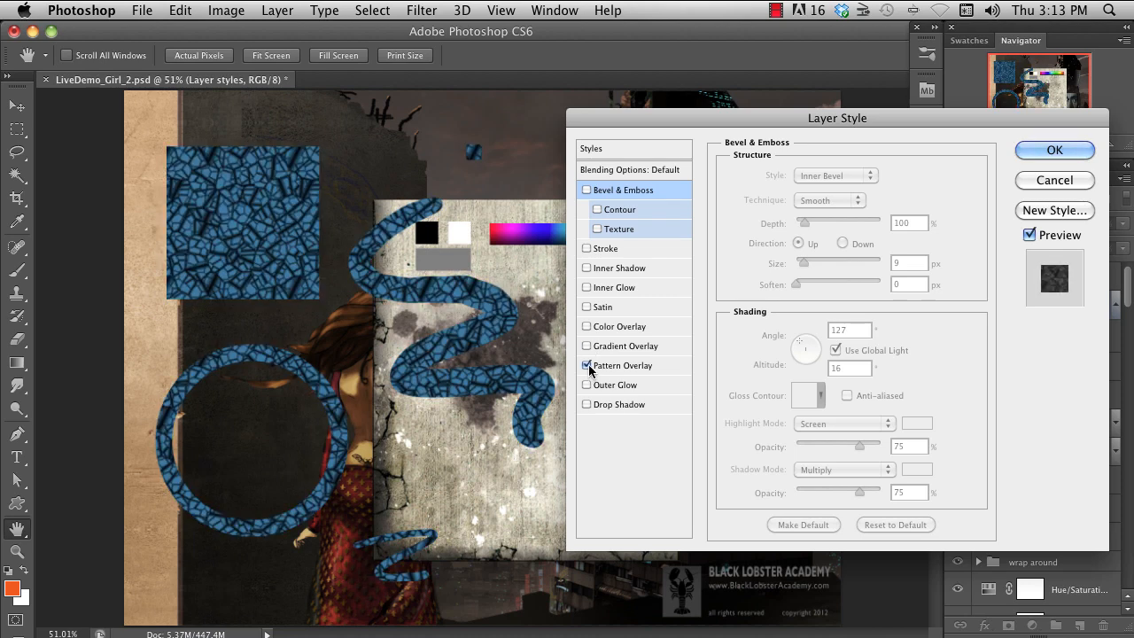
left_click(586, 364)
left_click(587, 384)
left_click(586, 384)
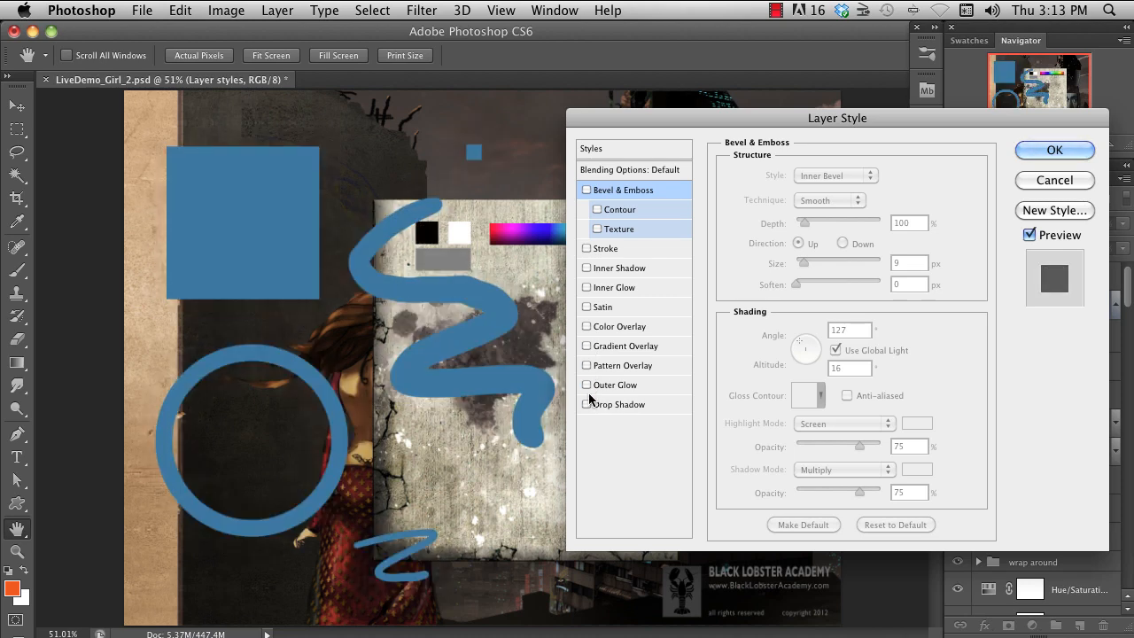
left_click(586, 404)
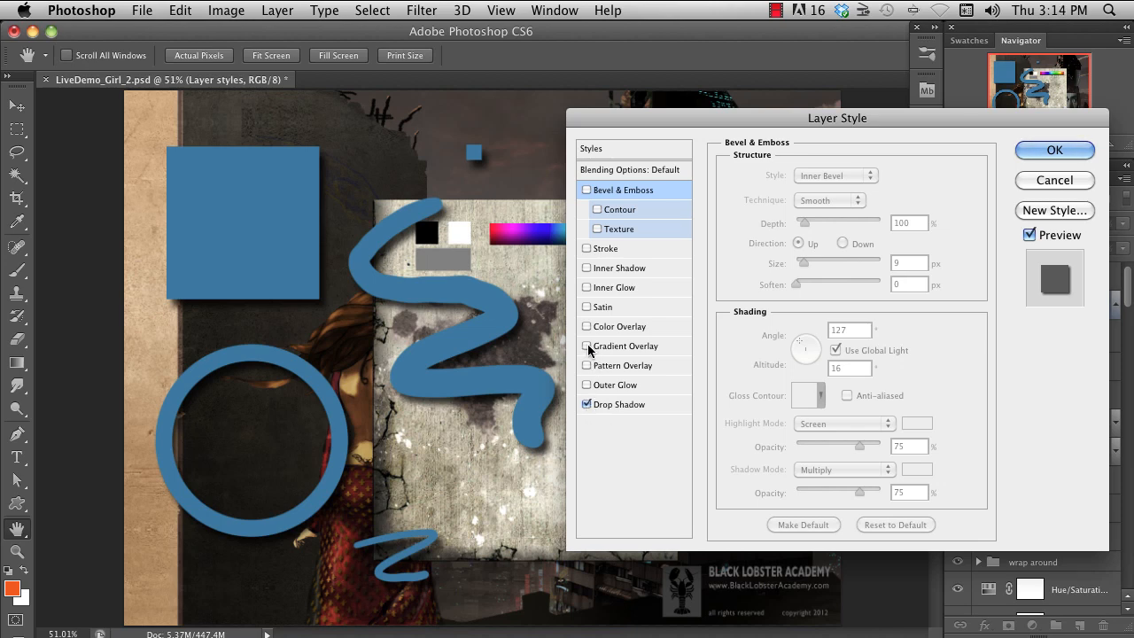
- Preview Pattern Overlay combined in turn with Gradient Overlay, Satin and Bevel & Emboss on the blue shapes, and switch every effect off
left_click(586, 365)
left_click(587, 346)
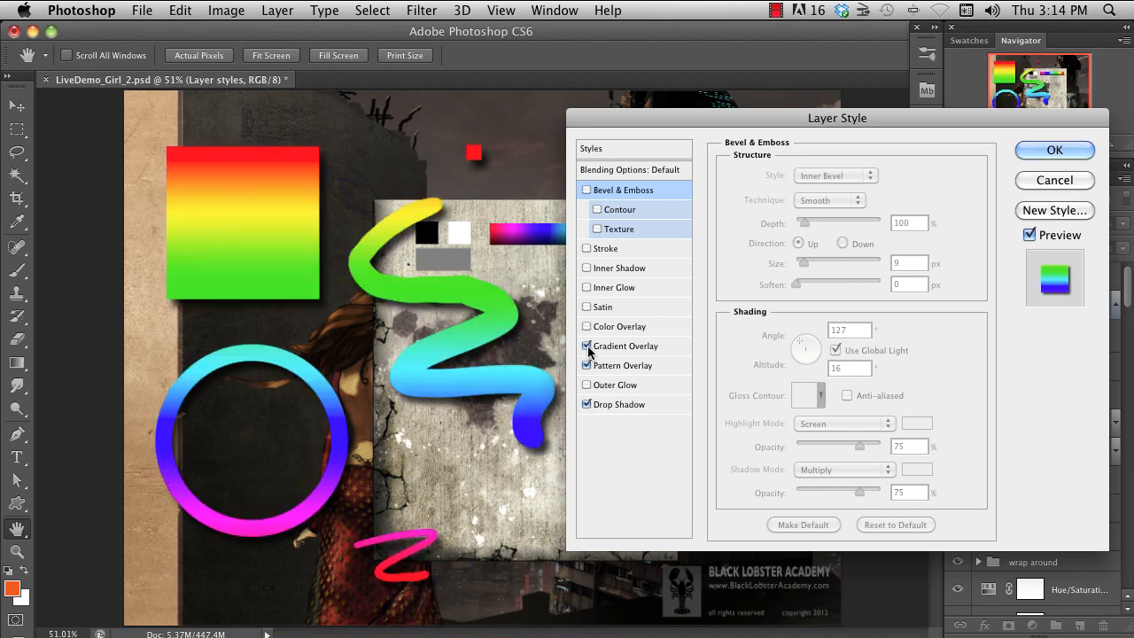
left_click(586, 345)
left_click(587, 306)
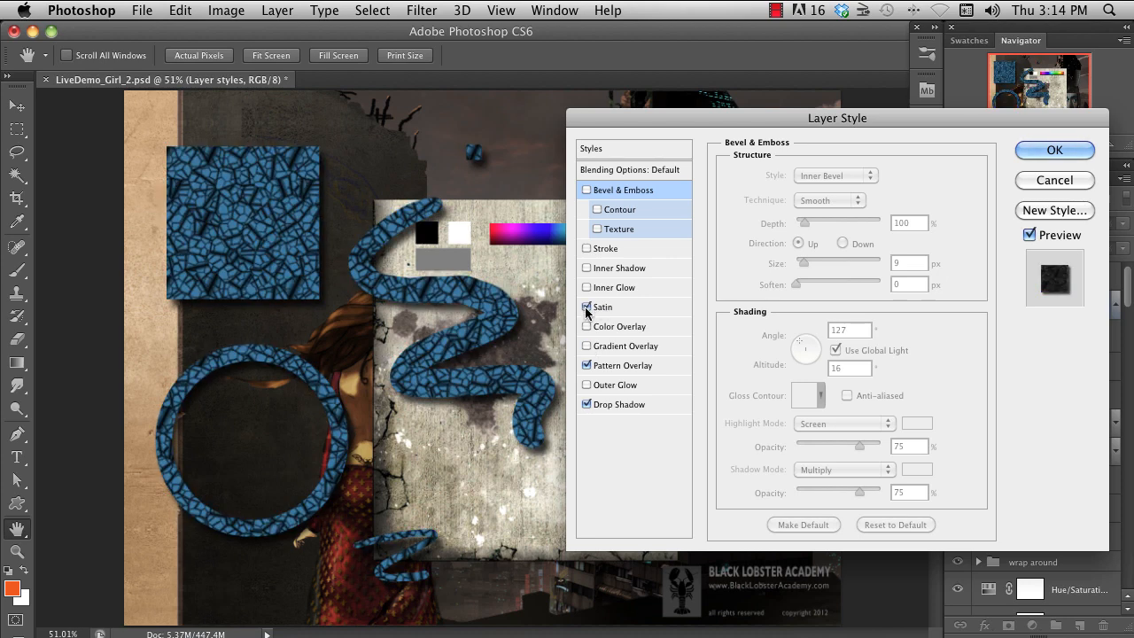
left_click(586, 306)
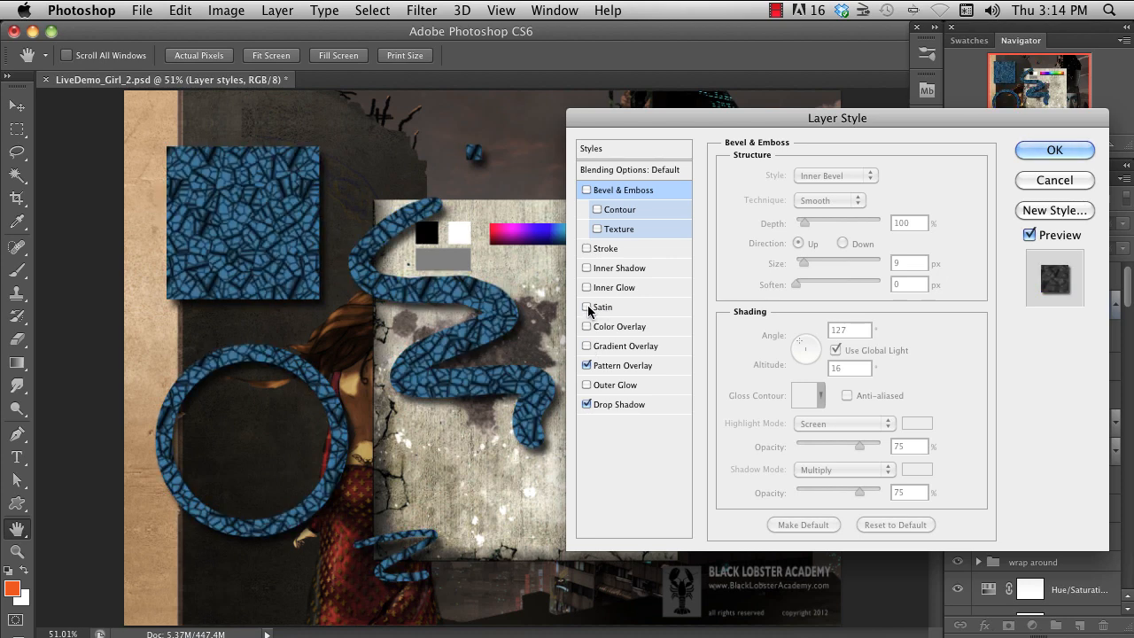
left_click(585, 190)
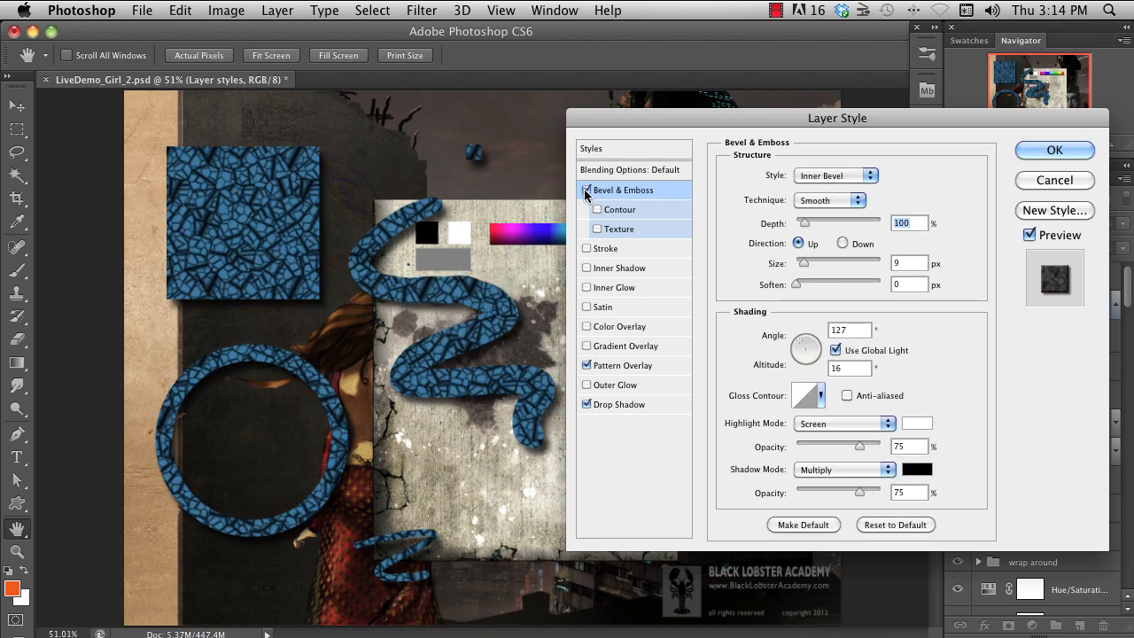
left_click(586, 403)
left_click(586, 365)
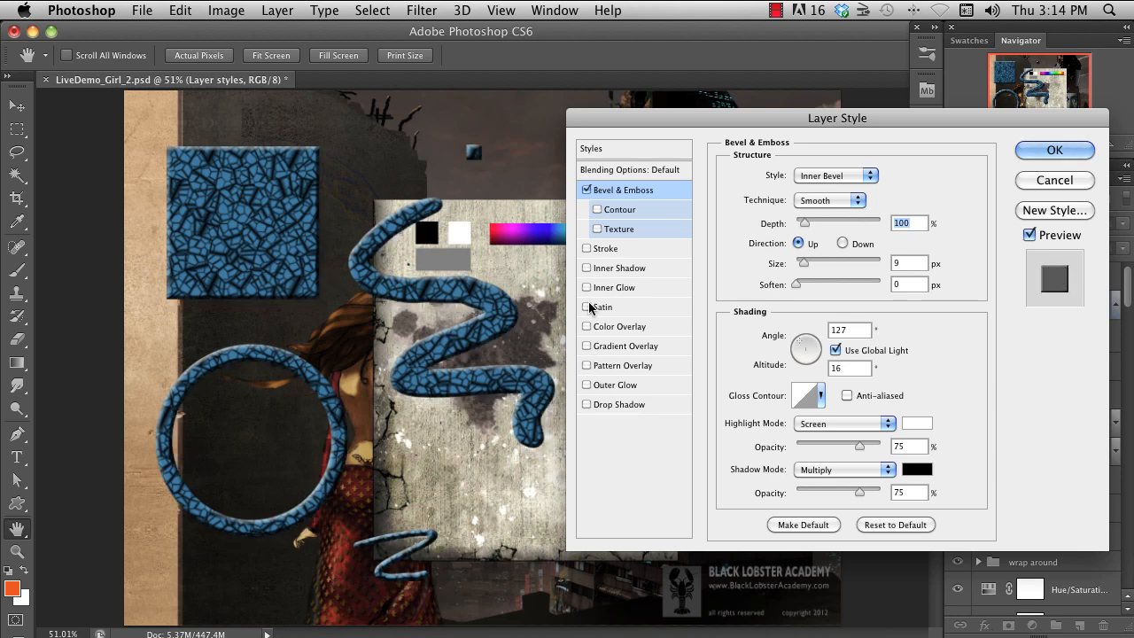
left_click(585, 191)
- Preview a Drop Shadow with its angle shifted to 111° and distance to 26 px, and switch it off again
left_click(586, 404)
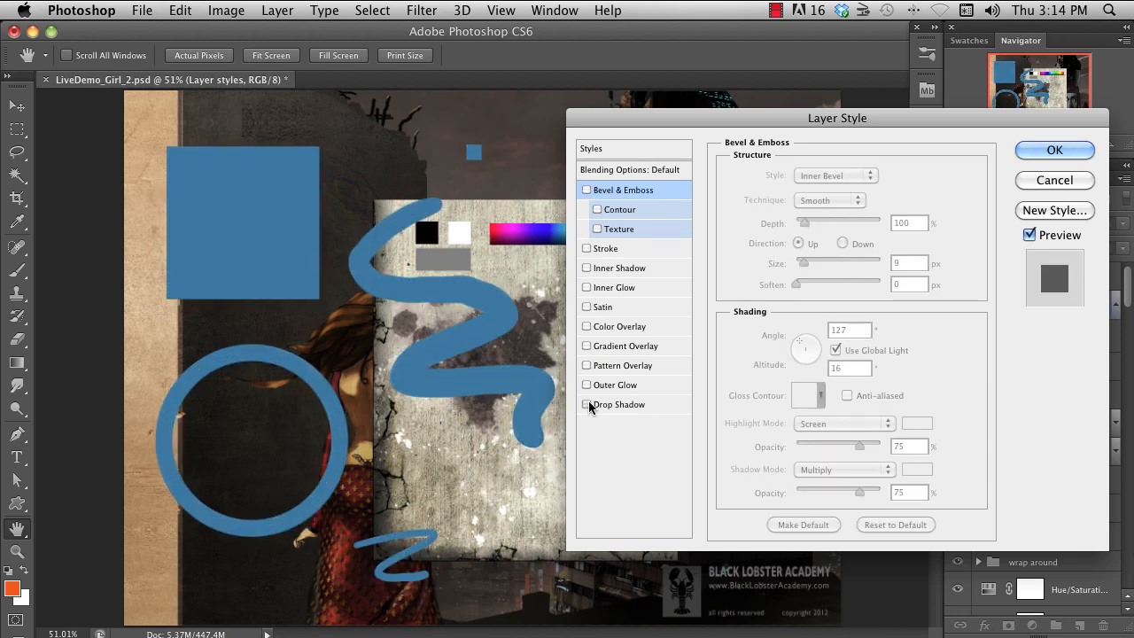
left_click(643, 403)
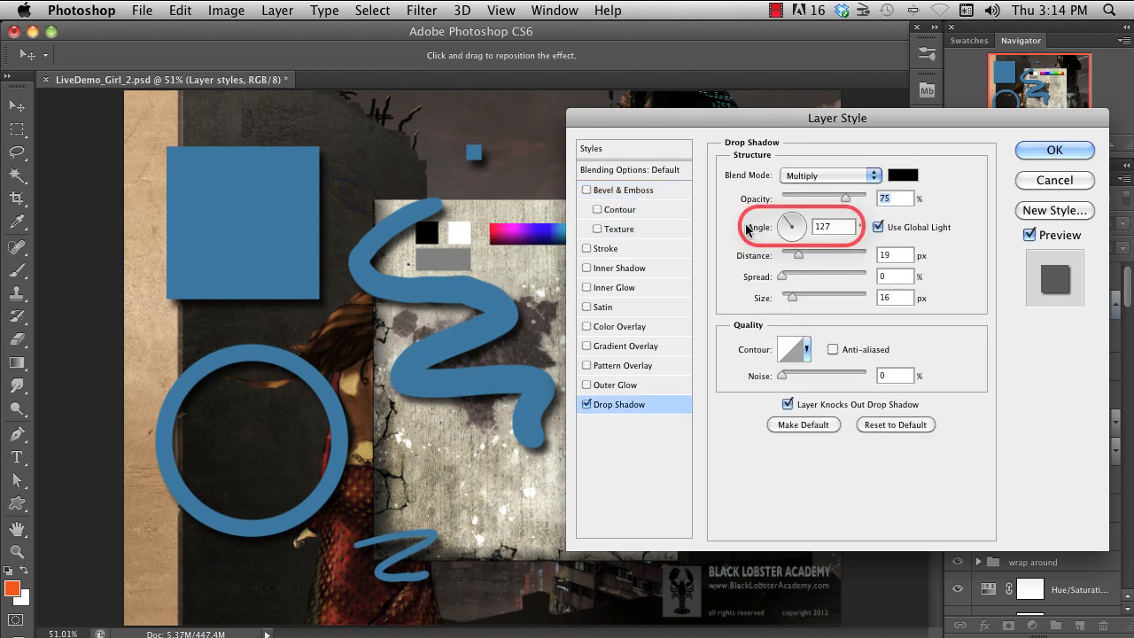
mouse_move(784, 221)
left_mouse_down()
mouse_move(806, 245)
mouse_move(792, 249)
mouse_move(791, 219)
mouse_move(799, 254)
mouse_move(796, 226)
mouse_move(784, 220)
mouse_move(775, 240)
left_mouse_up()
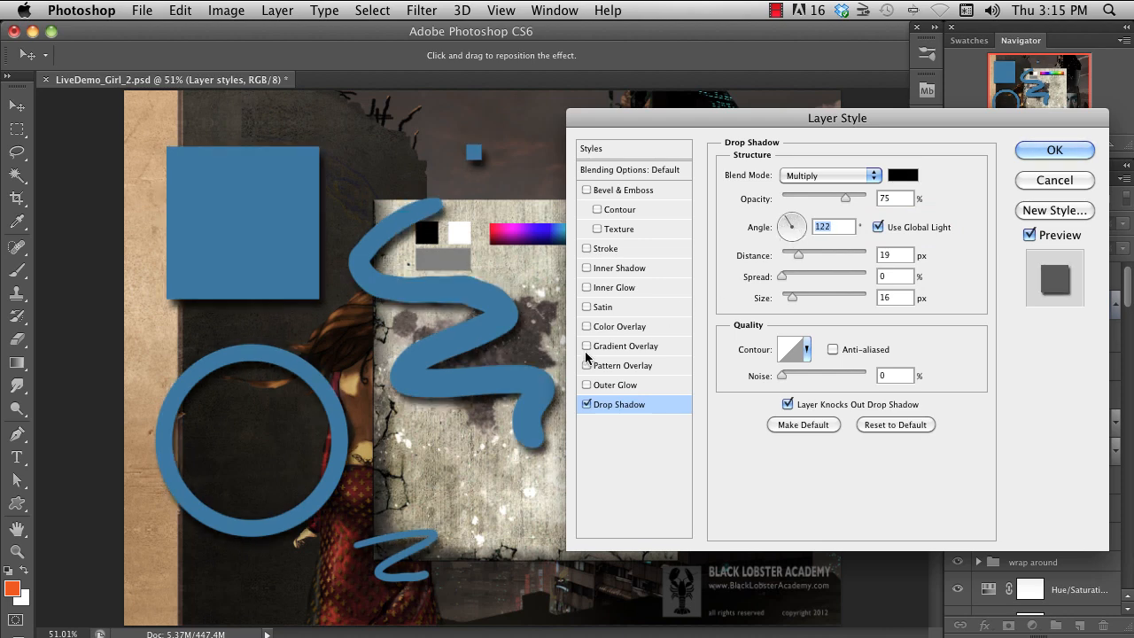
mouse_move(510, 283)
left_mouse_down()
mouse_move(458, 321)
mouse_move(504, 299)
left_mouse_up()
left_click(586, 403)
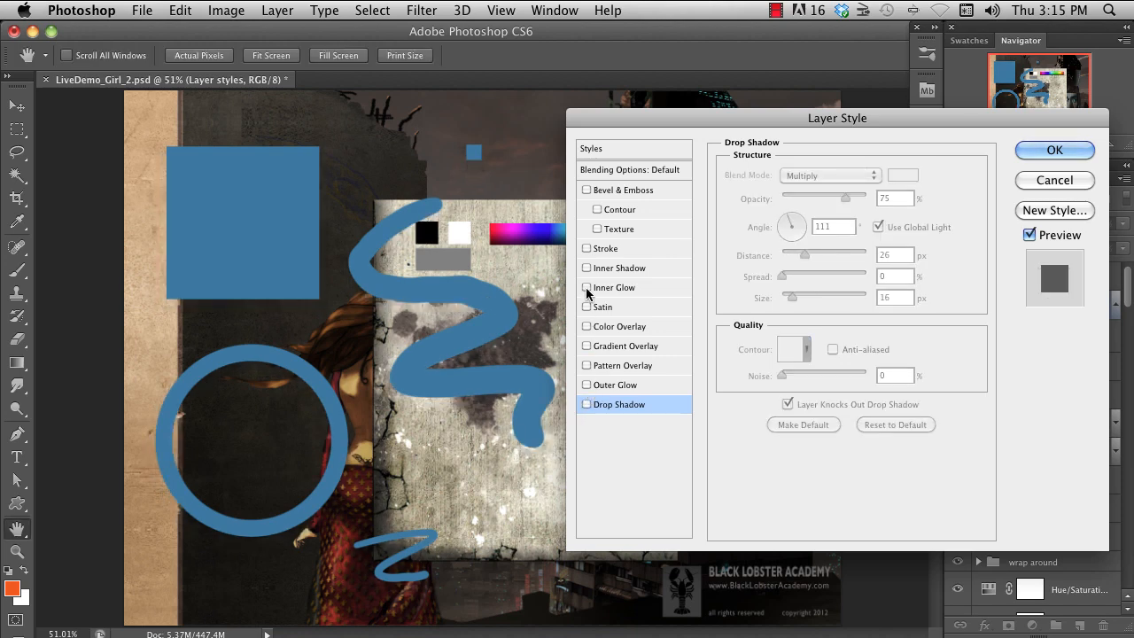
- Enable Outer Glow on the blue shapes and set its glow color to cyan blue #31d9e8
left_click(586, 385)
left_click(633, 385)
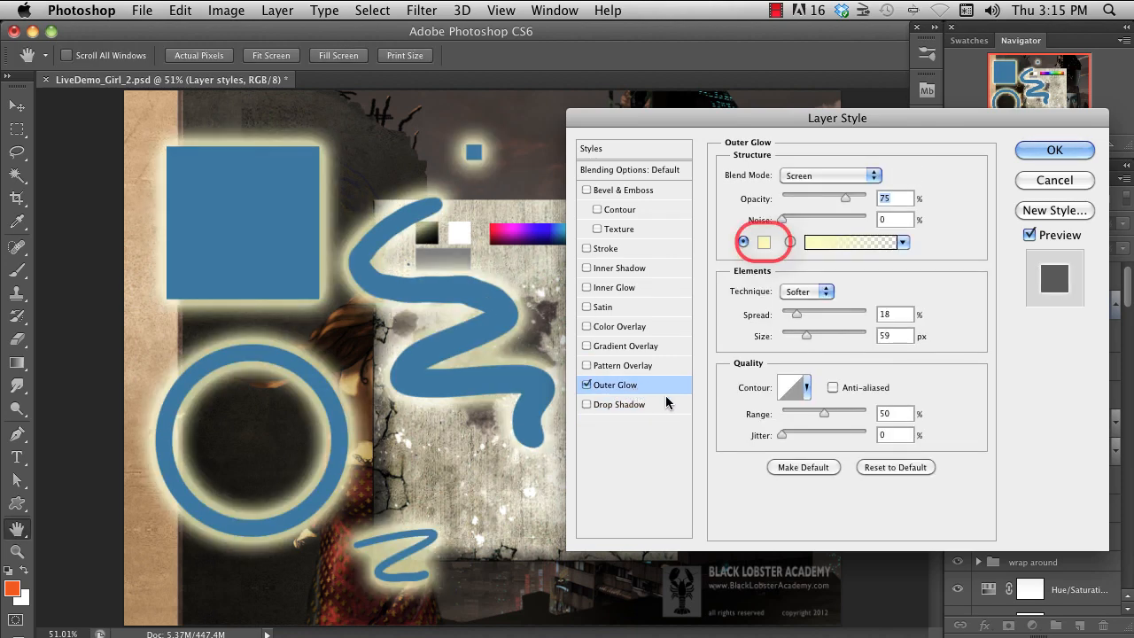
left_click(764, 243)
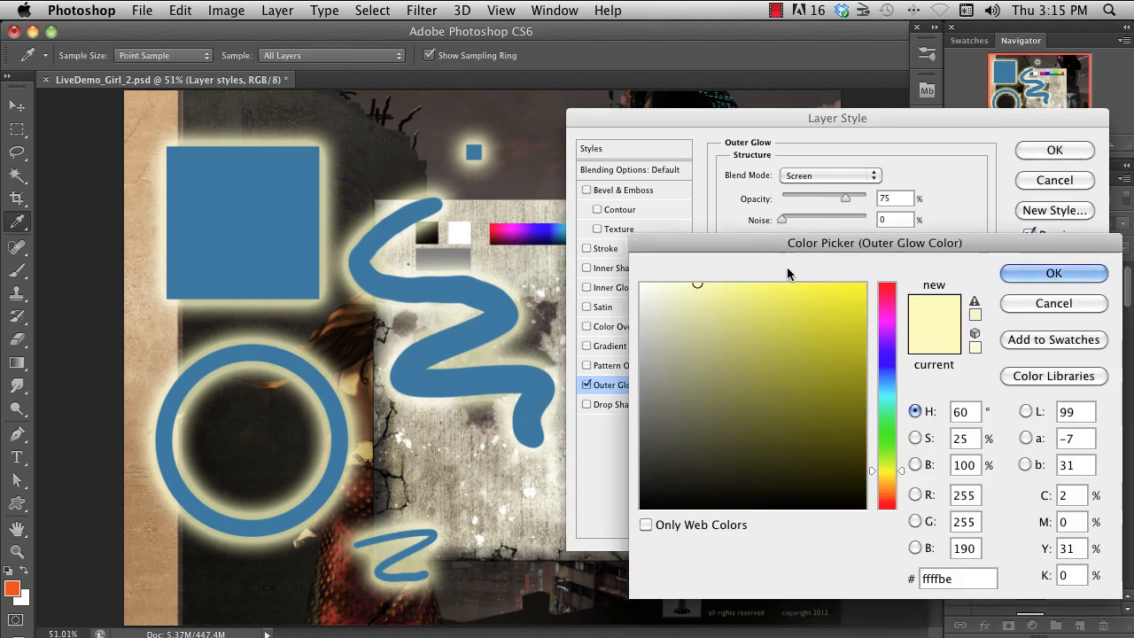
left_click(893, 392)
left_click(814, 301)
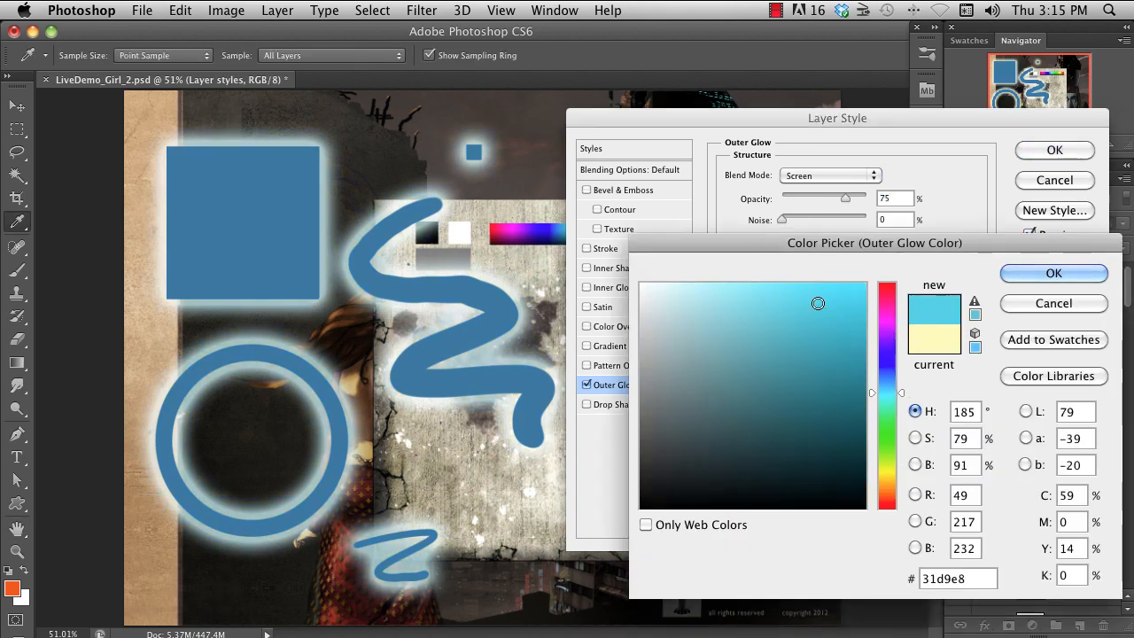
left_click(1028, 274)
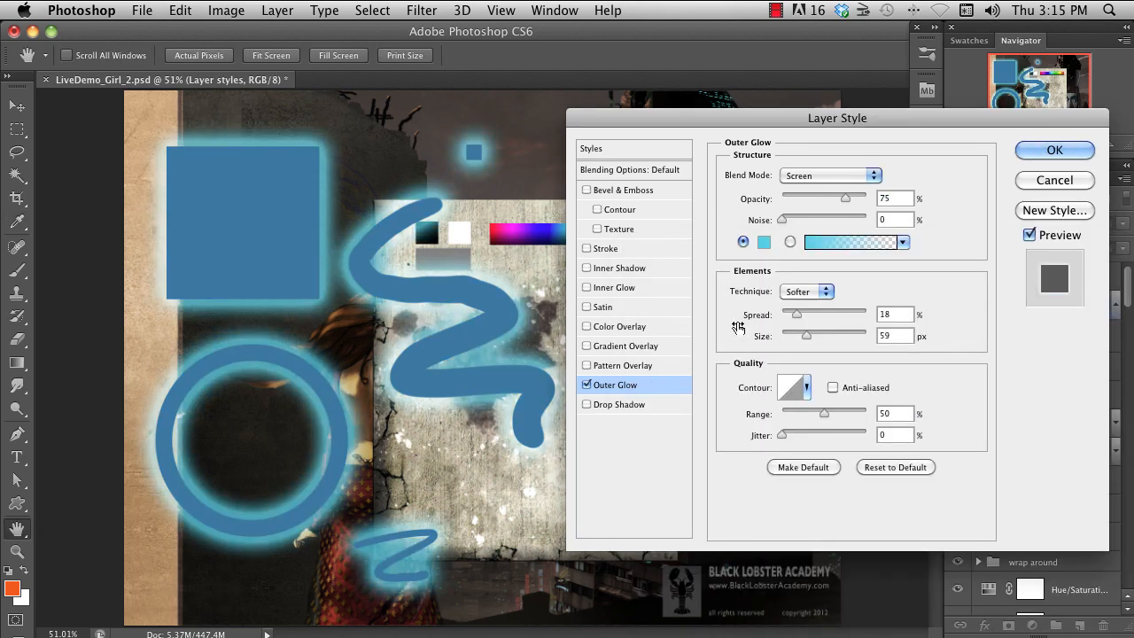
- Preview the Outer Glow with a rainbow gradient preset and Normal blend mode, and switch the glow off
left_click(789, 242)
left_click(841, 242)
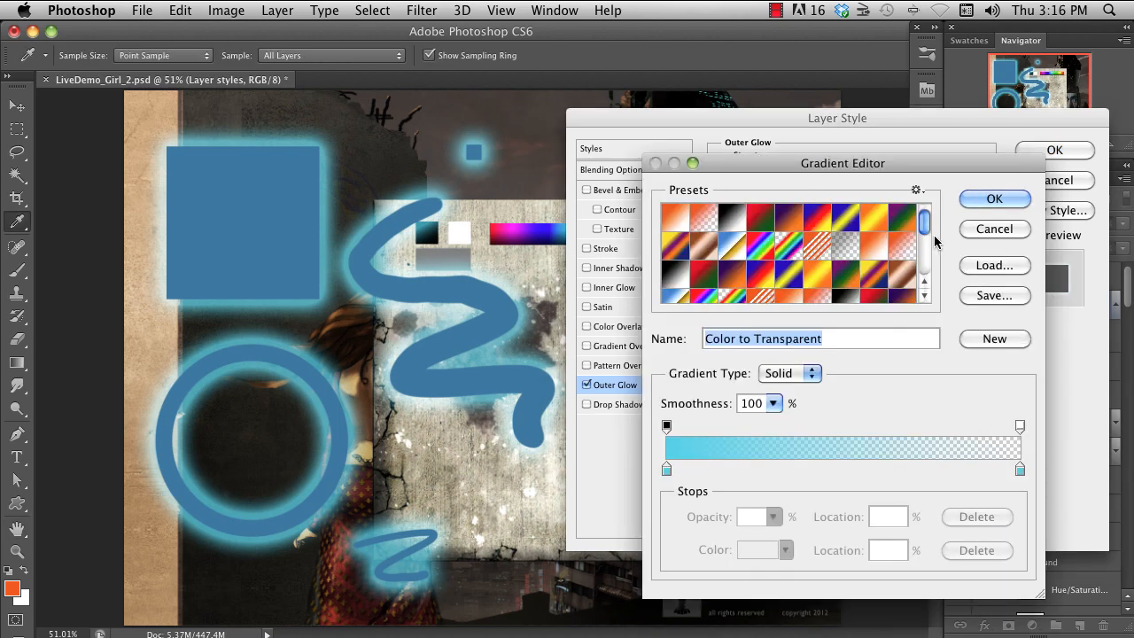
scroll(928, 225, "down", 3)
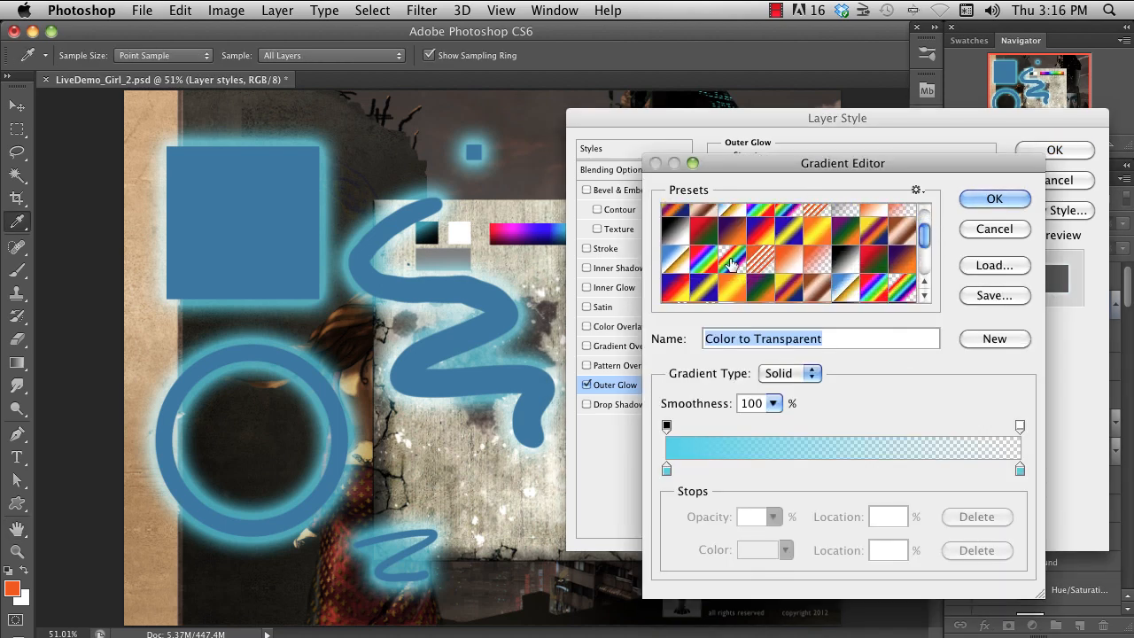
left_click(733, 263)
left_click(994, 198)
left_click(830, 174)
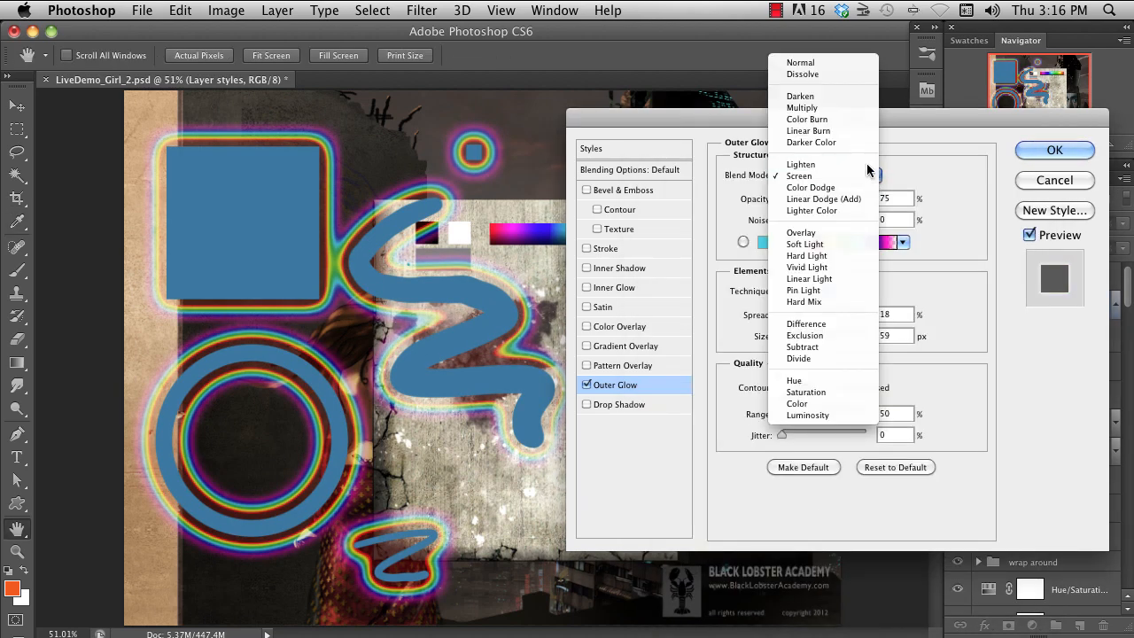
left_click(818, 64)
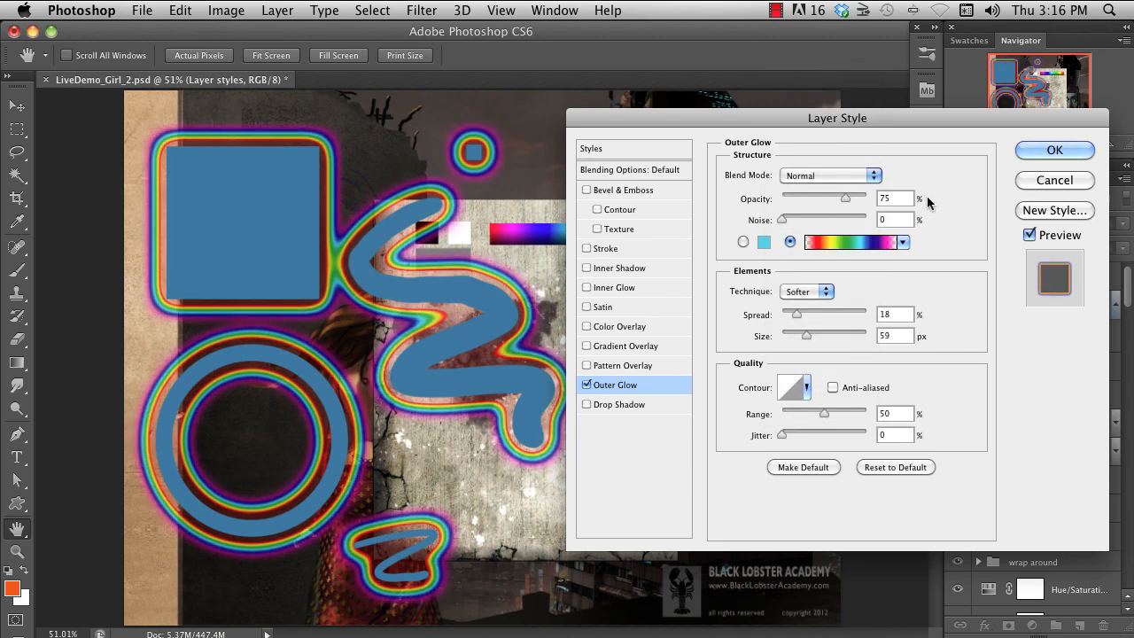
key("super+Tab")
left_click(589, 391)
left_click(586, 384)
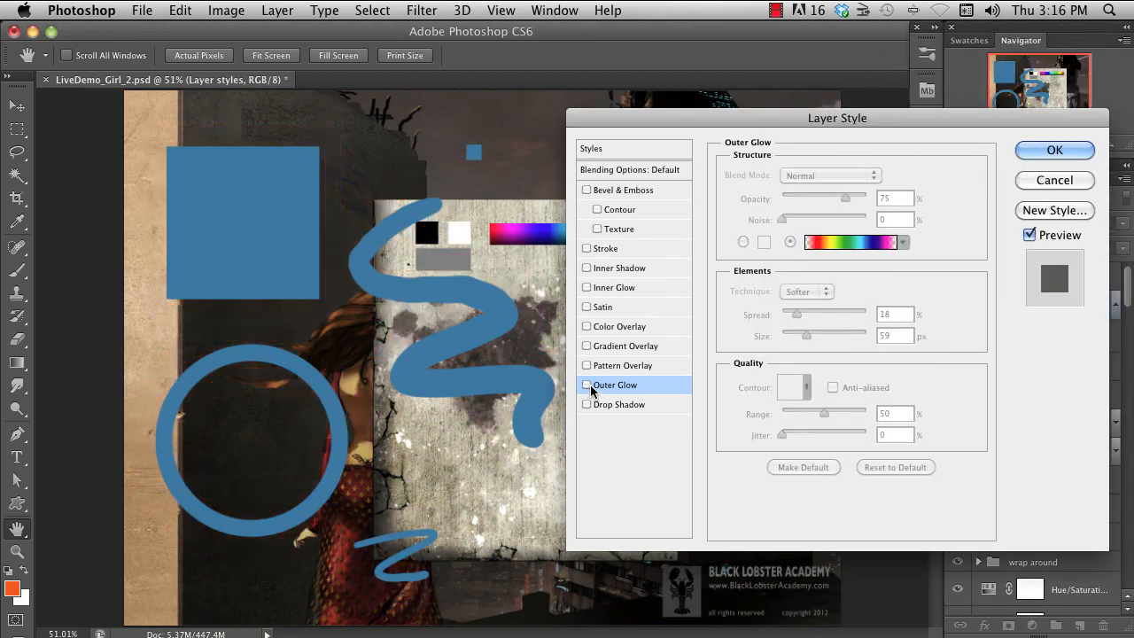
- Enable Pattern Overlay with its scale set to 303%, and show the New Style dialog without saving a style
left_click(586, 364)
mouse_move(831, 277)
left_mouse_down()
mouse_move(807, 278)
mouse_move(848, 277)
mouse_move(834, 280)
left_mouse_up()
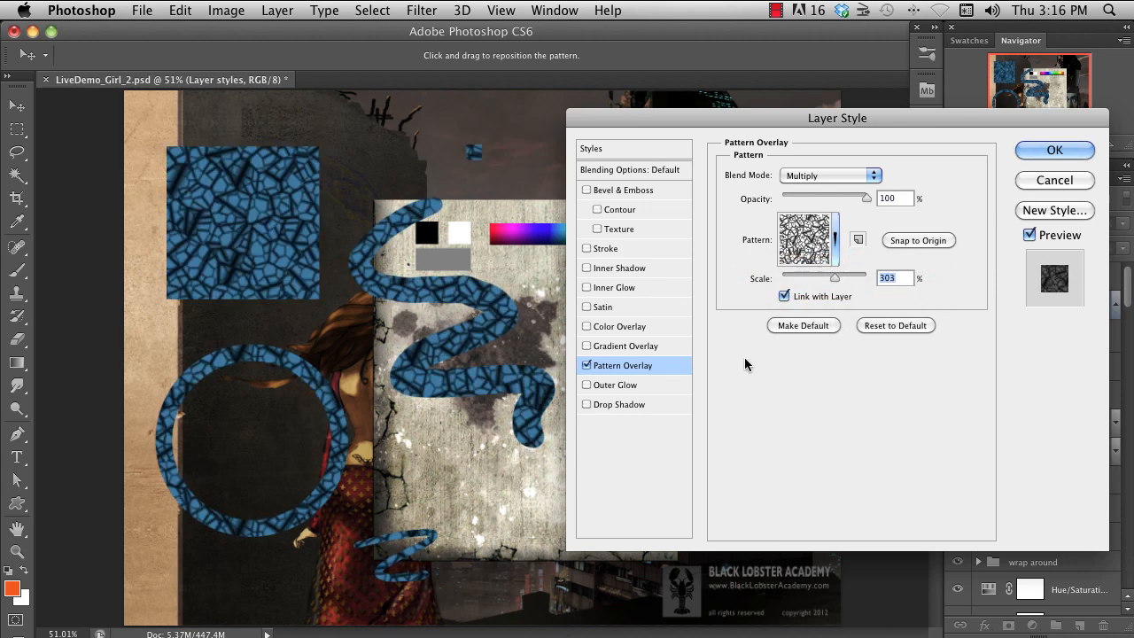
left_click(1065, 215)
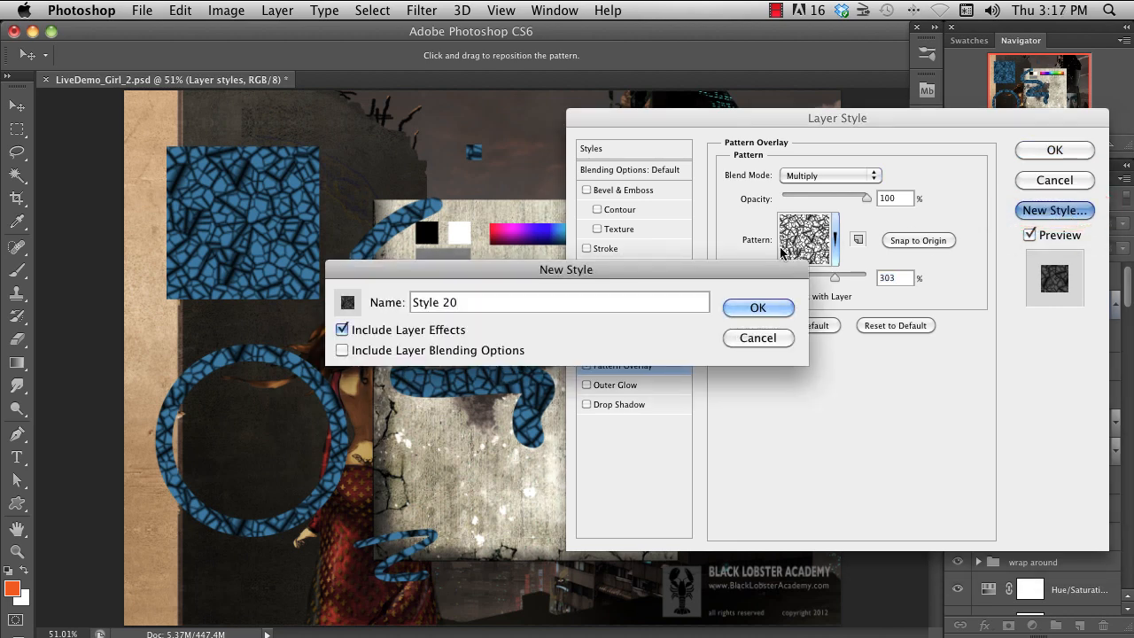
left_click(767, 340)
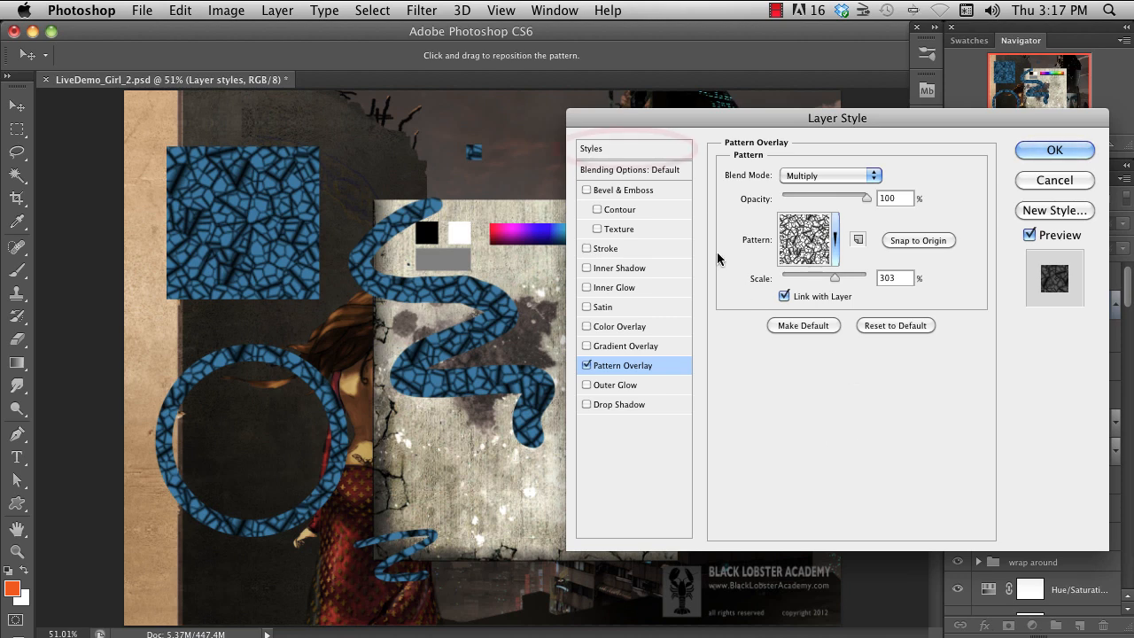
- Open the preset styles and preview several on the shapes, including gradient, striped texture and metallic ones
left_click(630, 150)
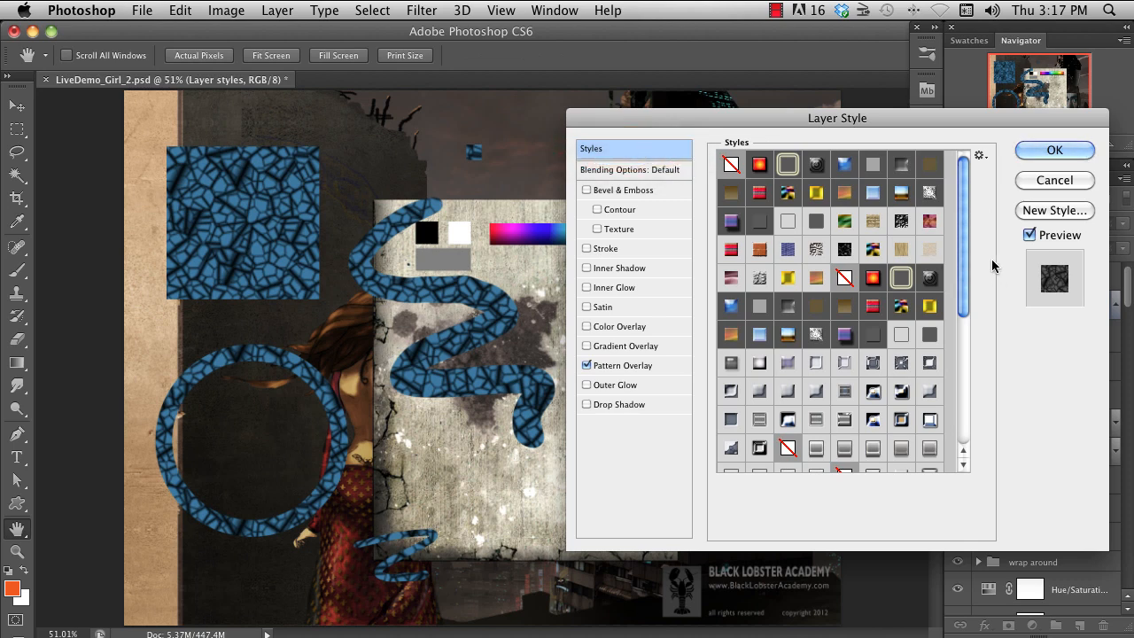
left_click(730, 221)
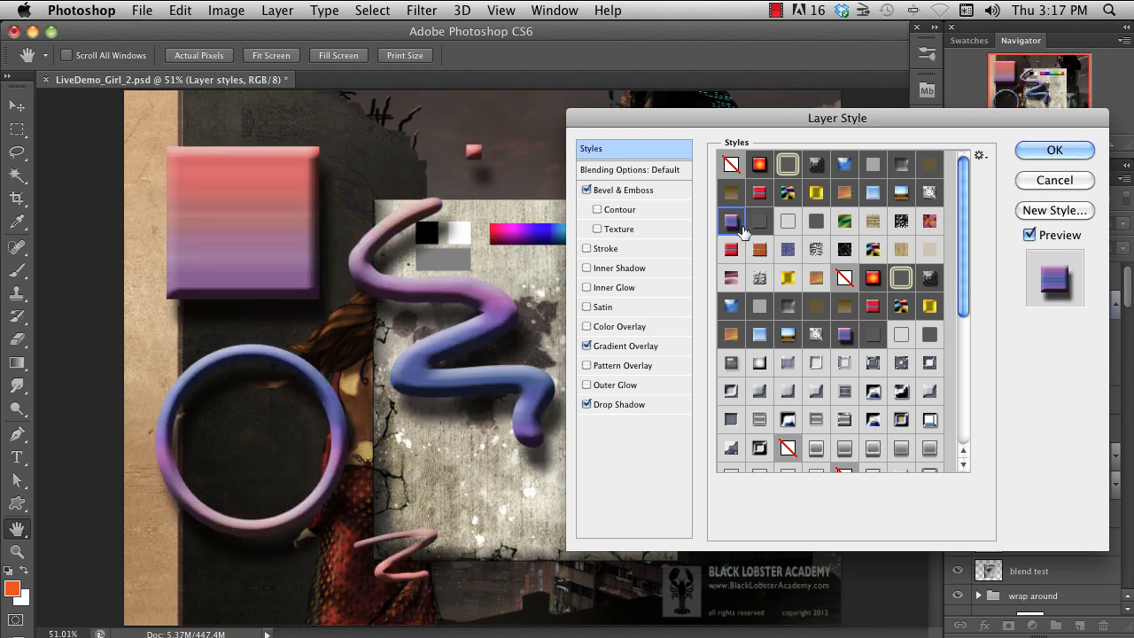
left_click(730, 250)
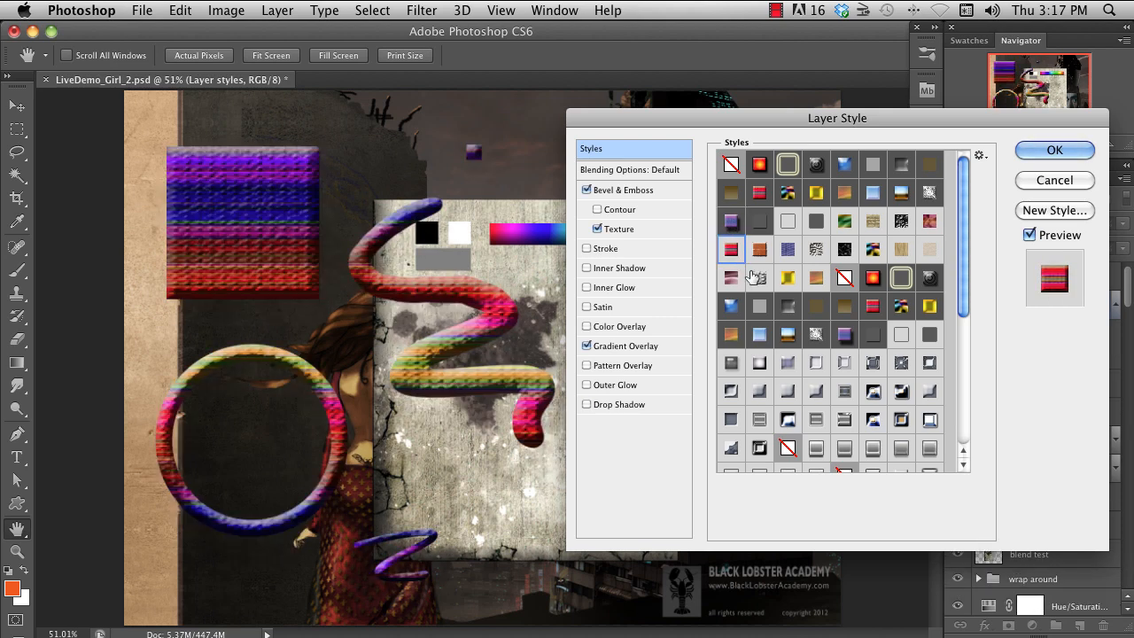
left_click(759, 363)
left_click(816, 449)
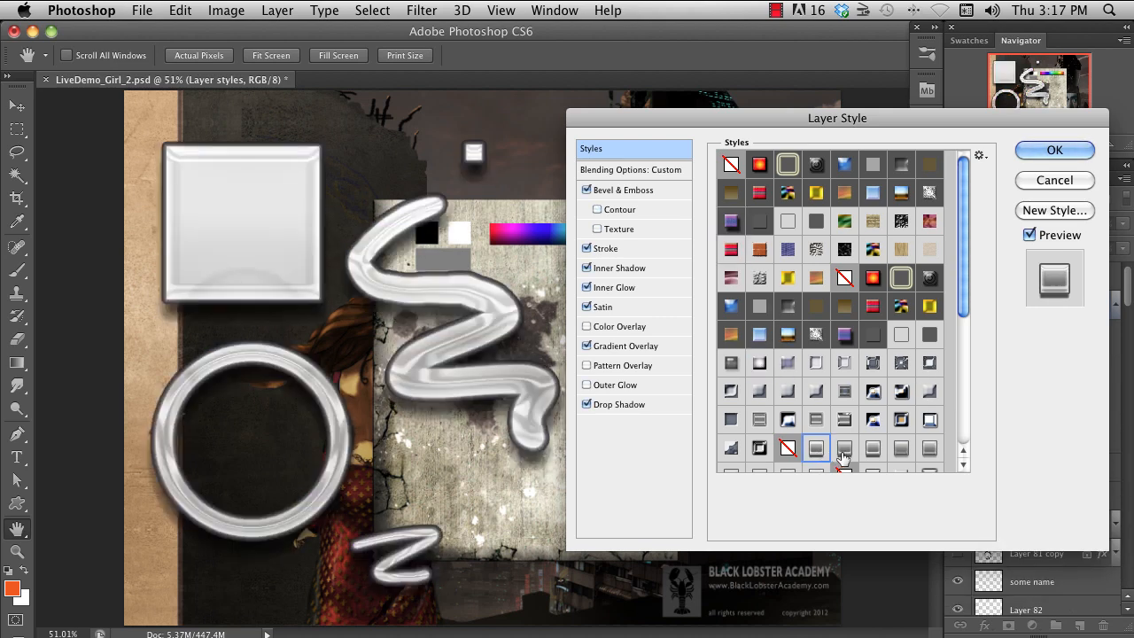
left_click(730, 391)
- Give the shapes a shiny chrome preset style, show the available style libraries, and accept the layer style settings
scroll(849, 407, "down", 9)
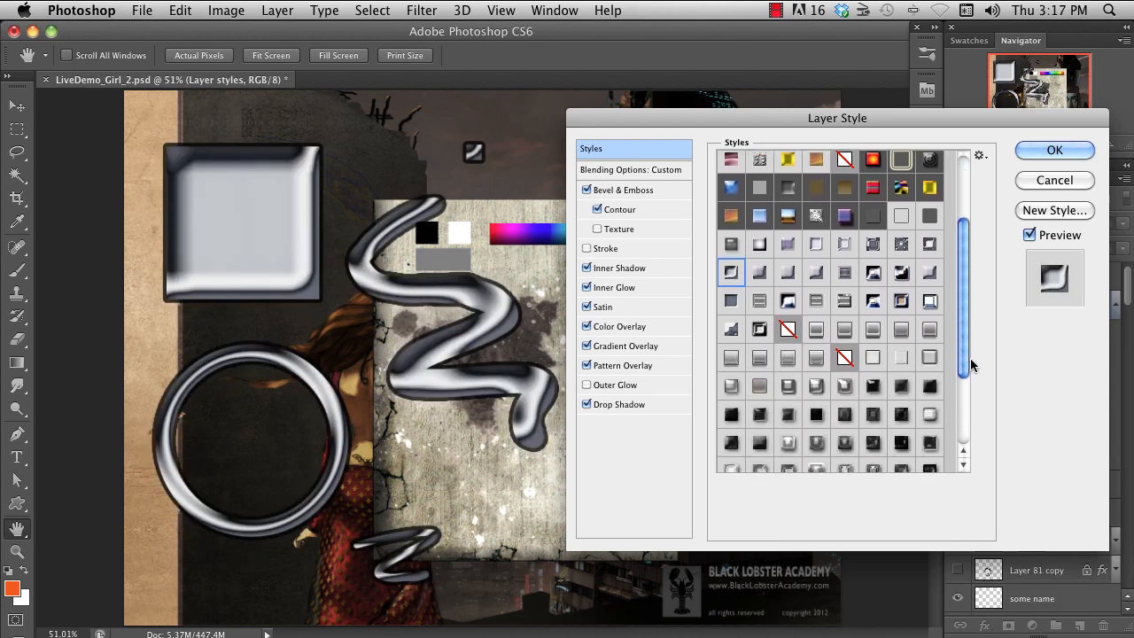
left_click(815, 261)
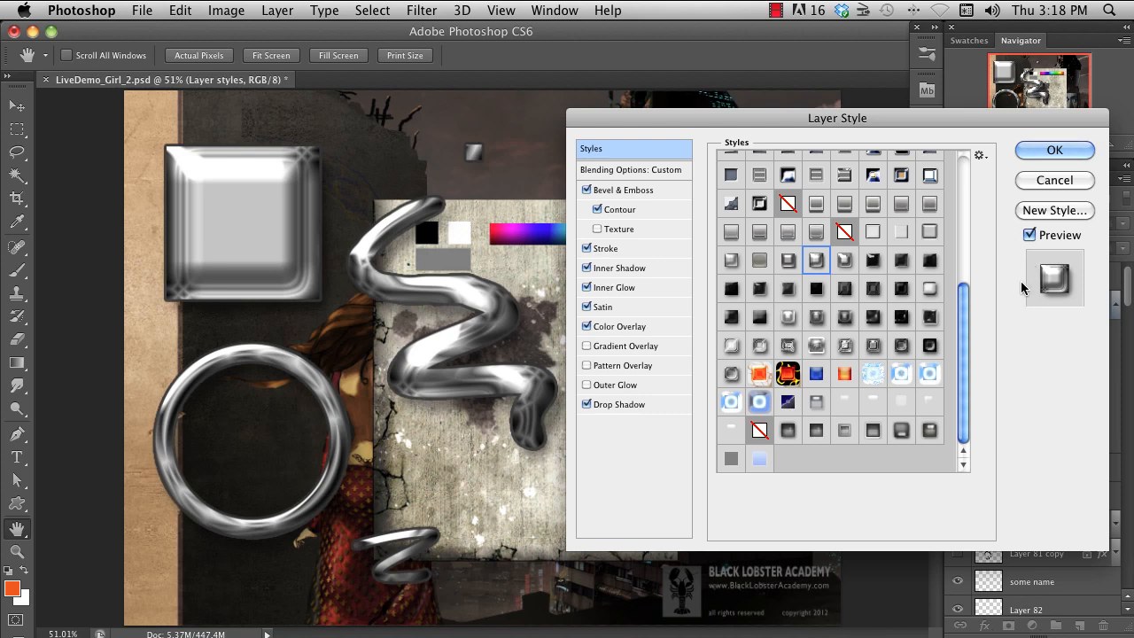
left_click(978, 156)
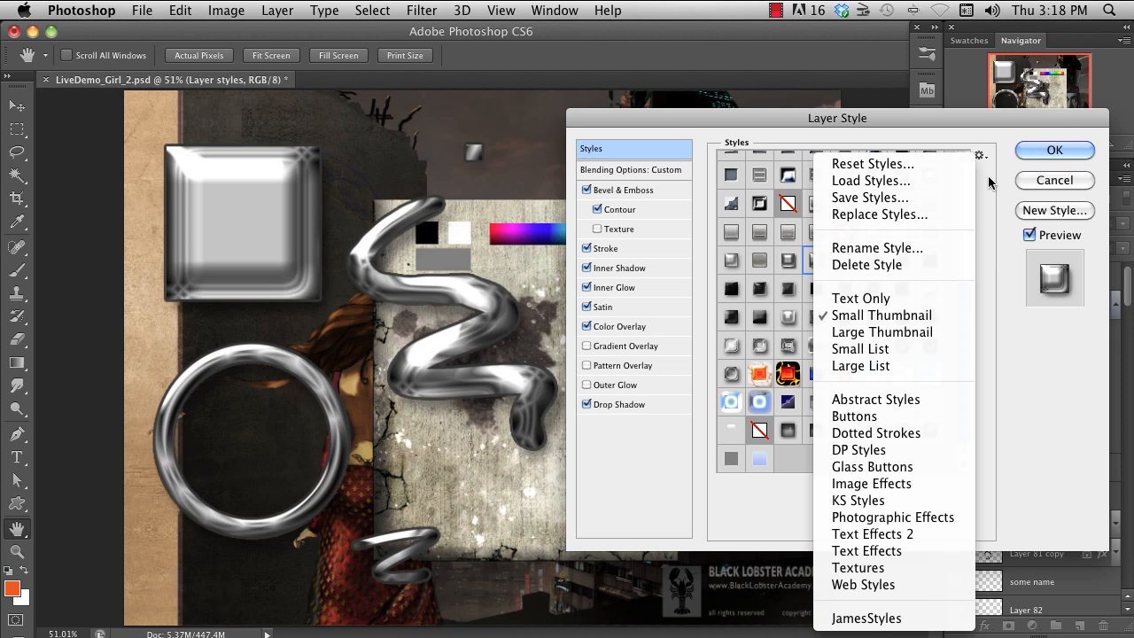
left_click(983, 165)
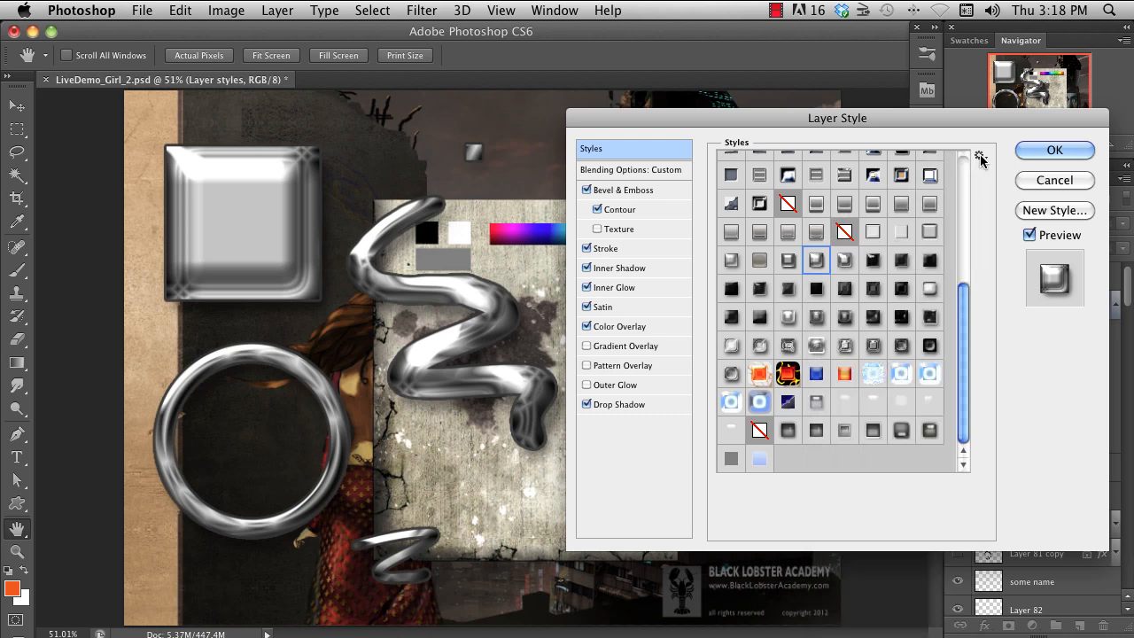
left_click(1041, 149)
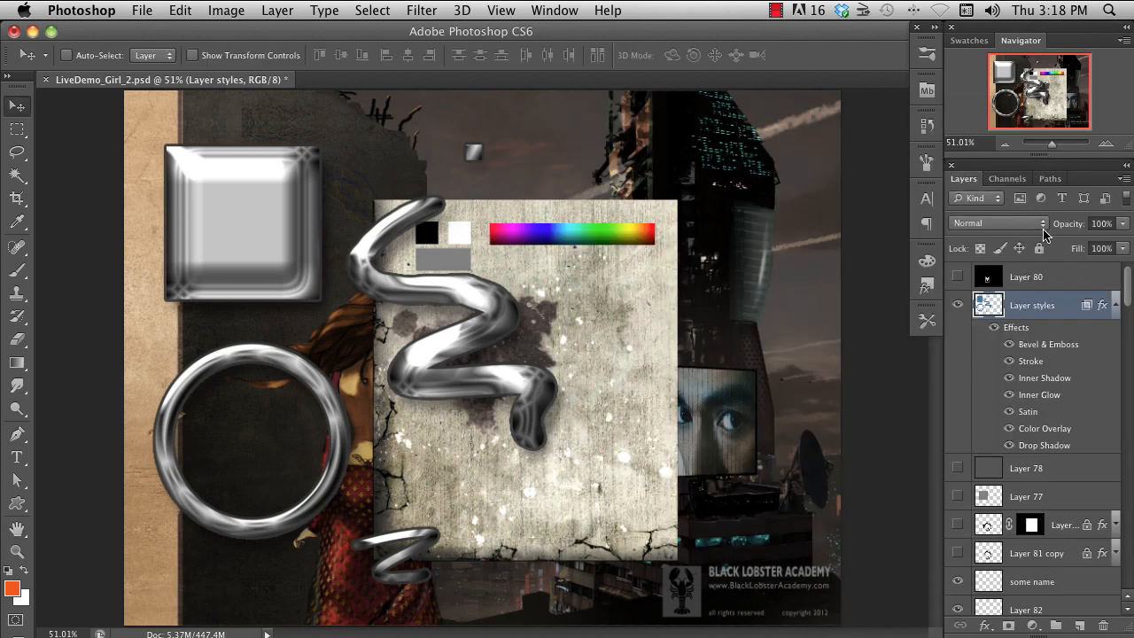
- Hide and show all effects of the "Layer styles" layer, and do the same with the Satin effect alone
left_click(994, 329)
left_click(993, 329)
left_click(1008, 411)
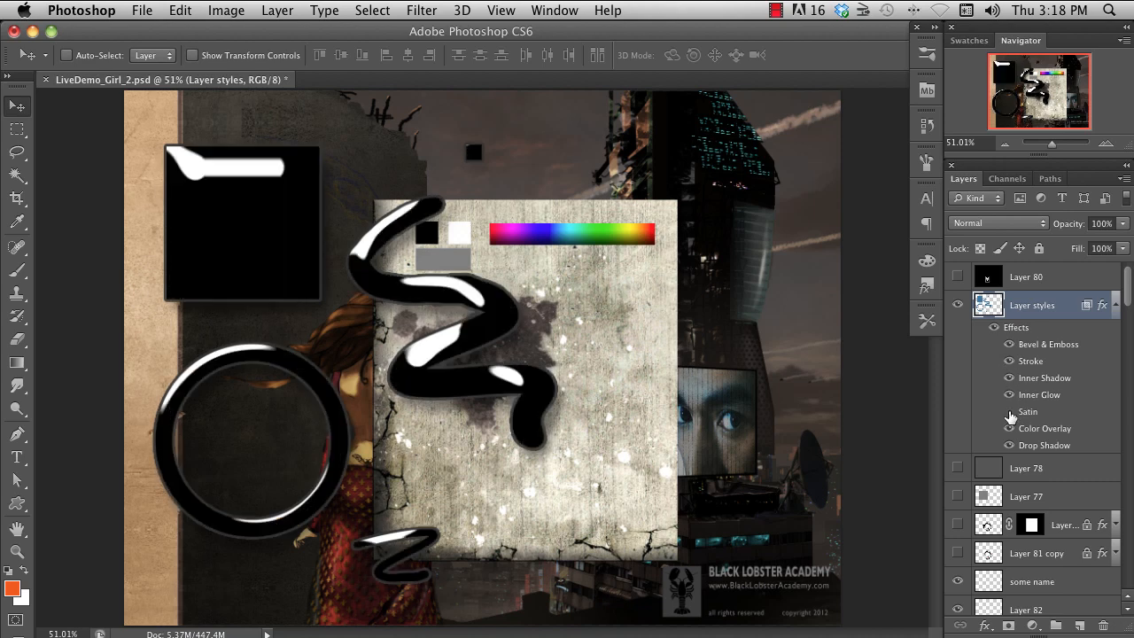
left_click(1009, 412)
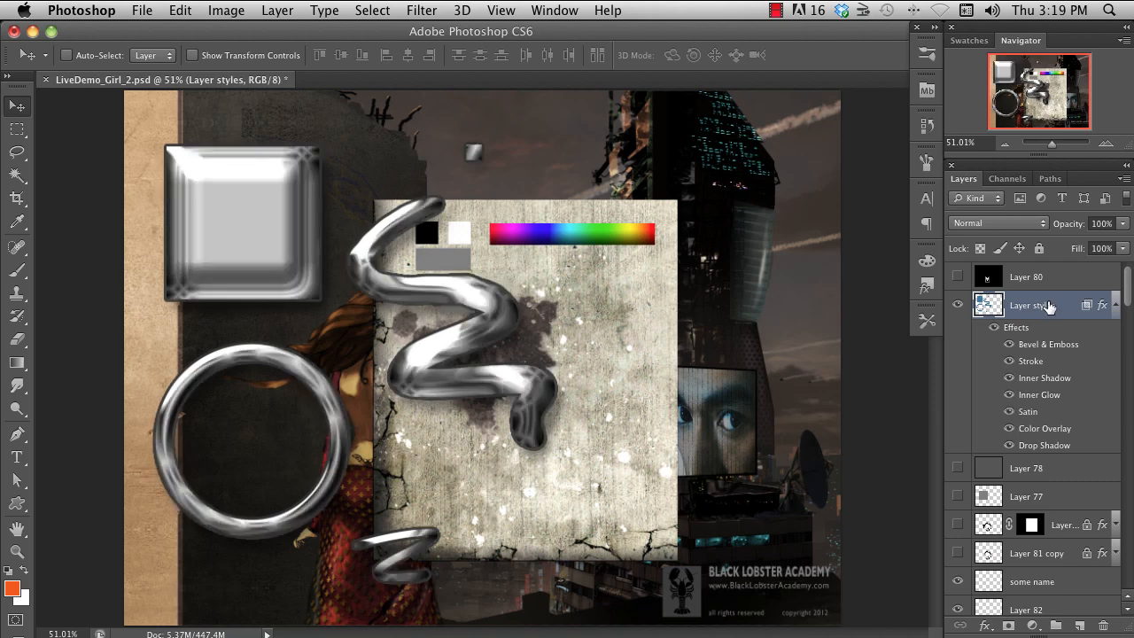
- Collapse the effects list of the "Layer styles" layer, copy its layer style, and paste it onto the "blend test" layer
left_click(1114, 305)
right_click(1041, 308)
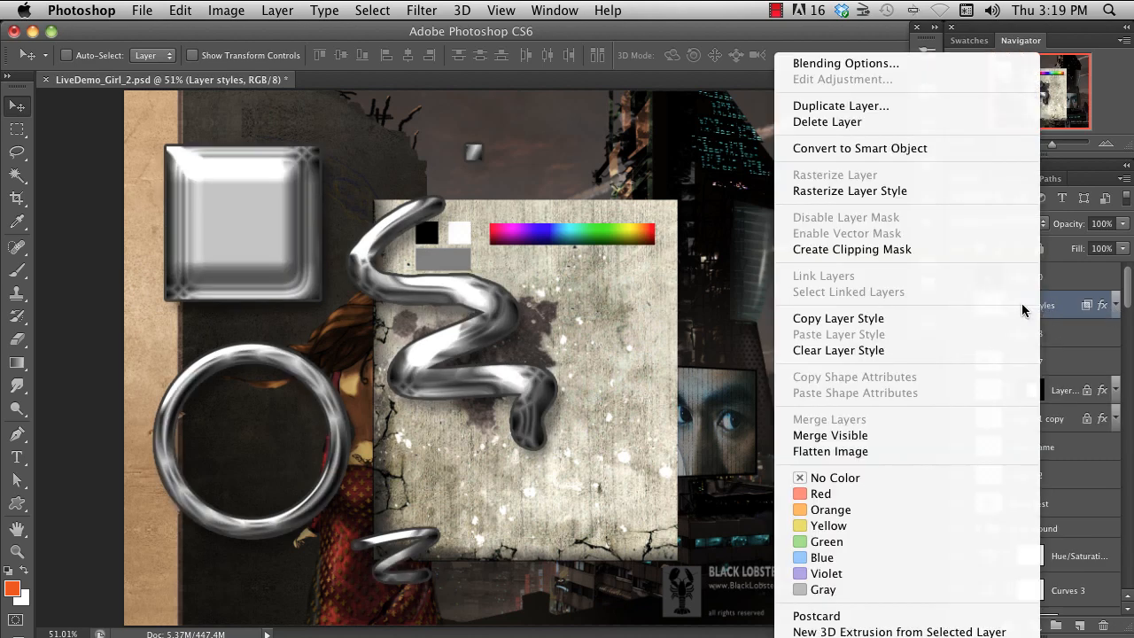
left_click(910, 318)
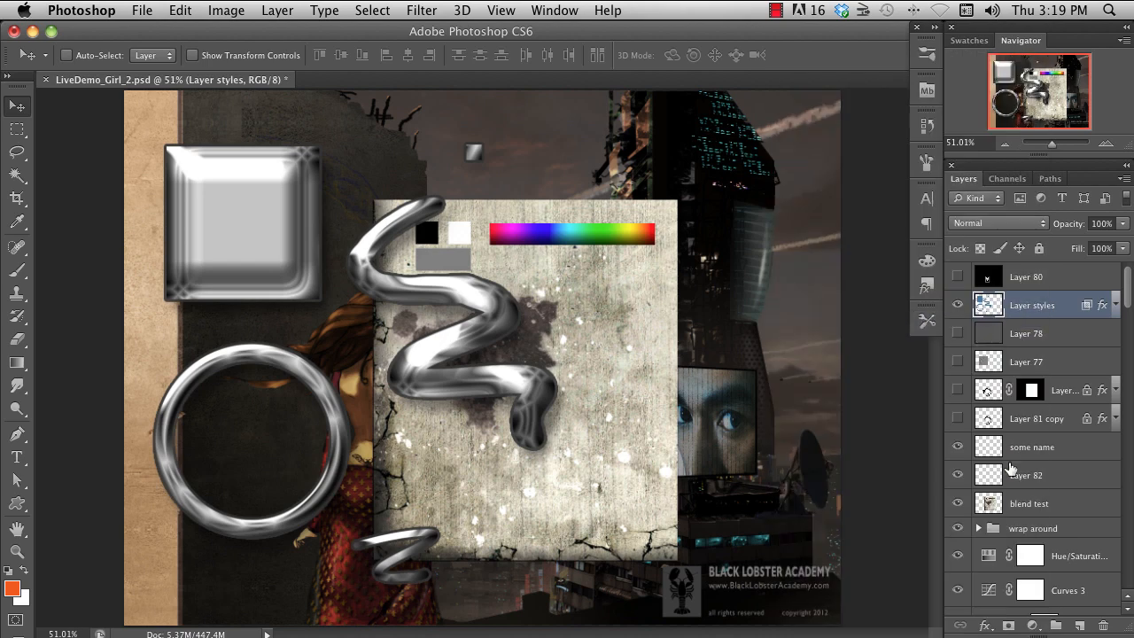
left_click(1037, 502)
right_click(1037, 502)
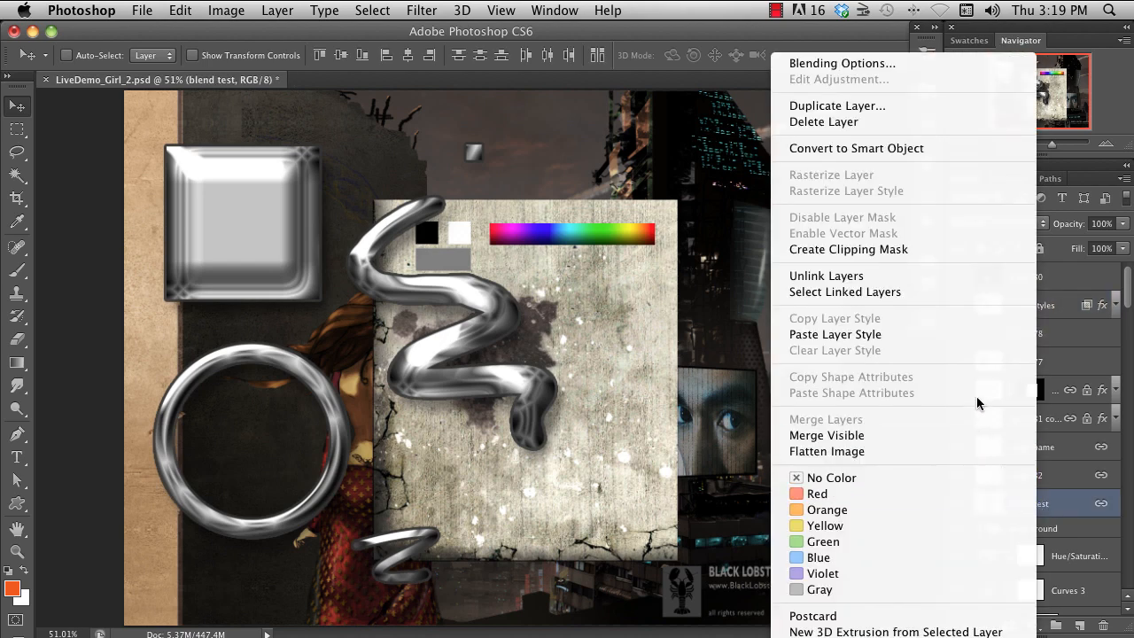
left_click(967, 334)
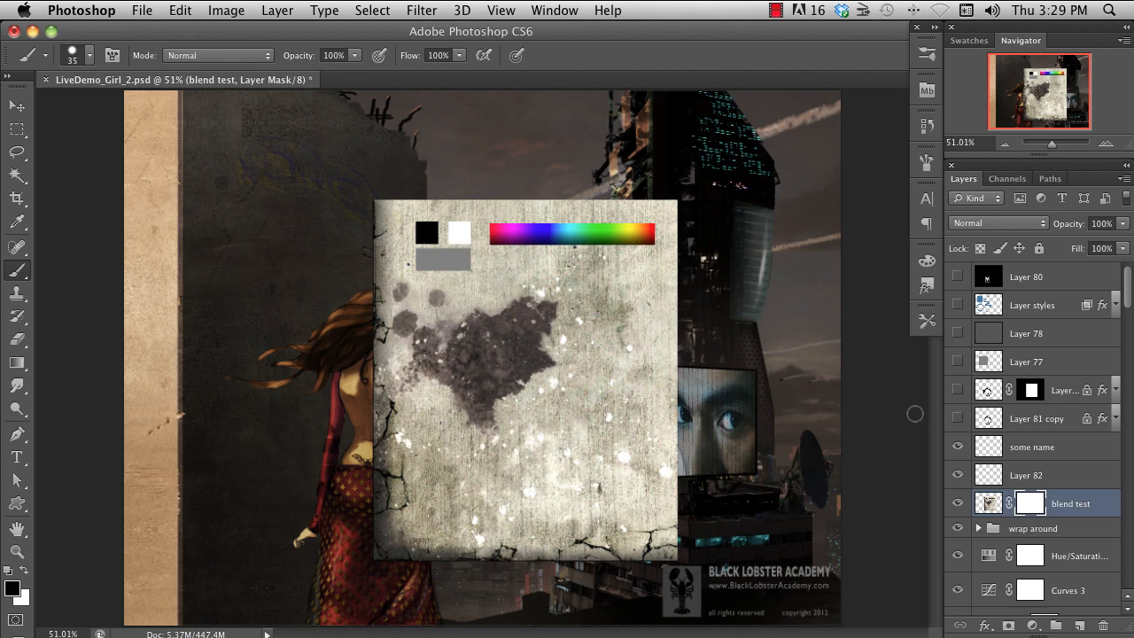
- Add a layer mask to the "blend test" layer and paint black to reveal a zigzag of background and the woman
key("ctrl+z")
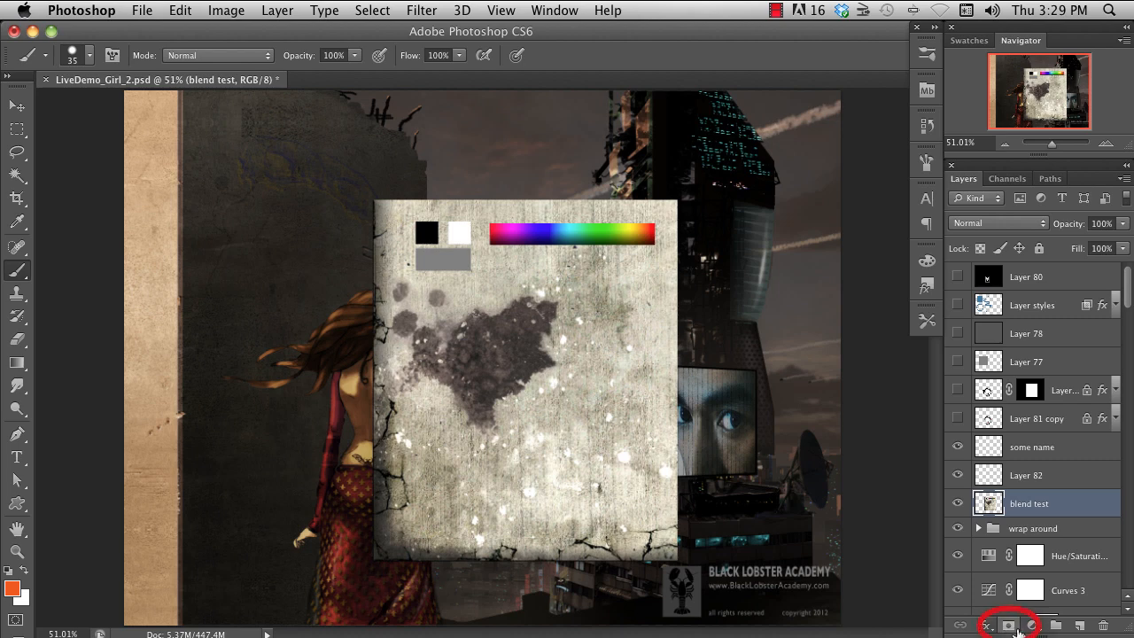
left_click(1015, 626)
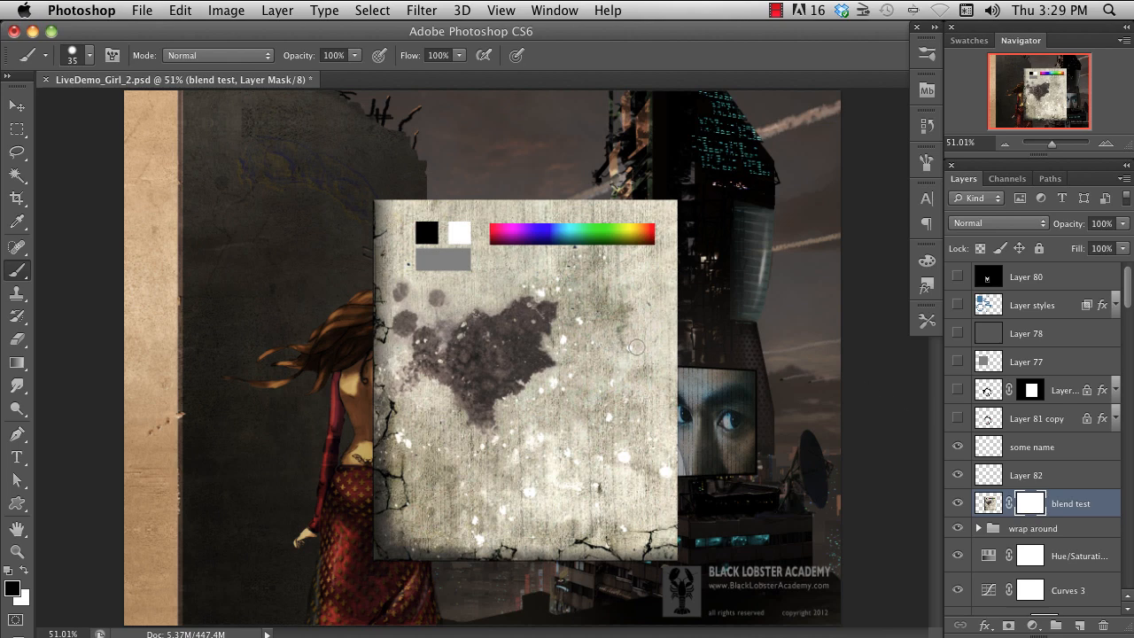
left_click_drag(662, 202, 656, 460)
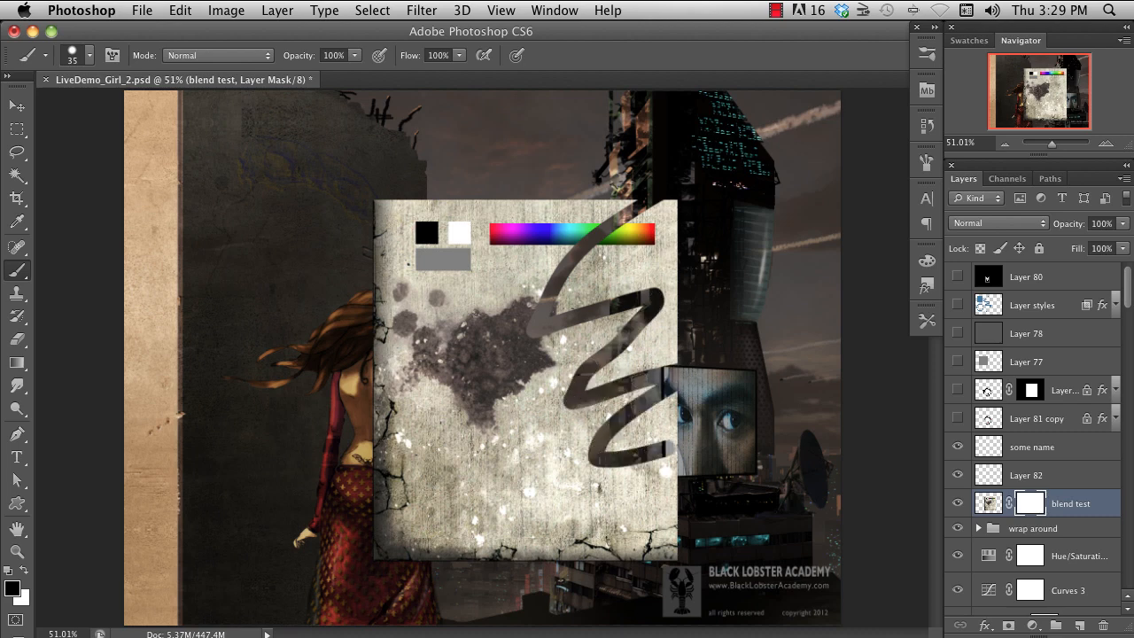
mouse_move(370, 310)
left_mouse_down()
mouse_move(376, 337)
mouse_move(387, 312)
mouse_move(383, 554)
mouse_move(430, 567)
mouse_move(415, 381)
mouse_move(456, 532)
mouse_move(479, 531)
mouse_move(472, 547)
left_mouse_up()
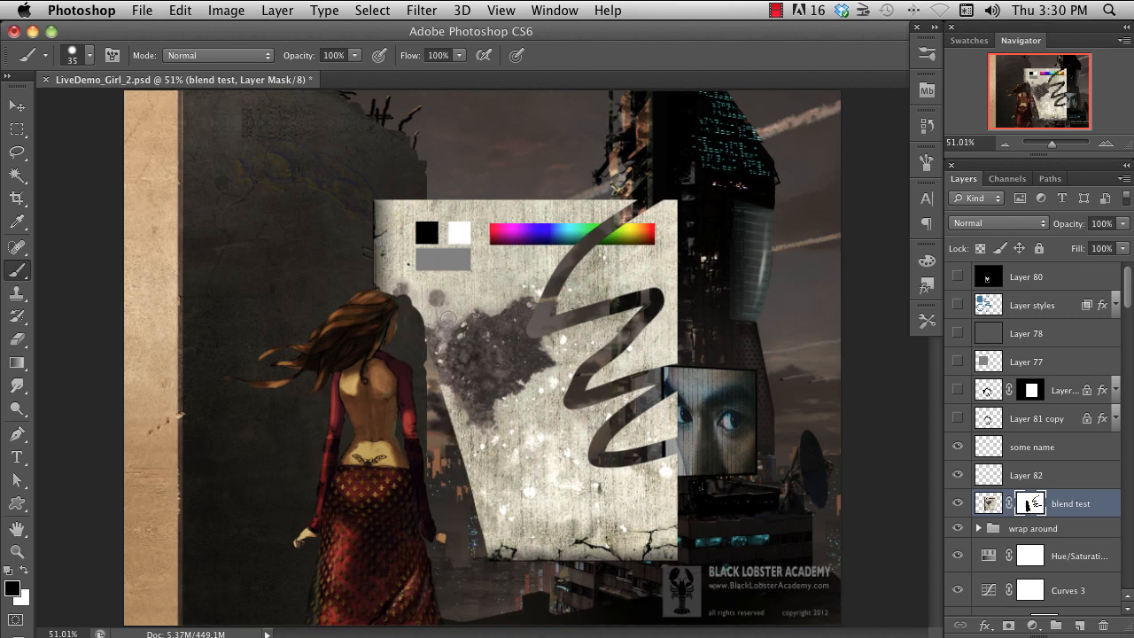
- Paint white on the "blend test" mask to restore the paper texture along the woman's outline
key("x")
mouse_move(398, 294)
left_mouse_down()
mouse_move(399, 345)
mouse_move(423, 382)
mouse_move(448, 528)
mouse_move(463, 542)
mouse_move(466, 509)
mouse_move(473, 540)
mouse_move(450, 457)
mouse_move(472, 503)
left_mouse_up()
mouse_move(430, 339)
left_mouse_down()
mouse_move(413, 317)
mouse_move(415, 359)
left_mouse_up()
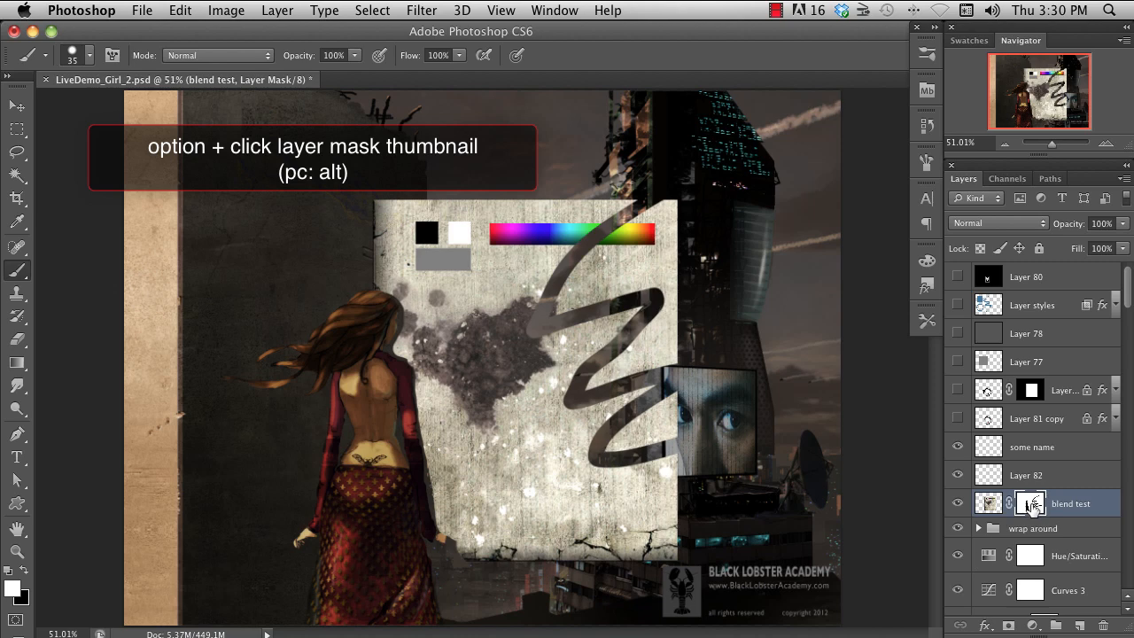
- Display the "blend test" mask on its own, paint white over parts of the black shapes, and undo the last stroke
left_click(1031, 505, "alt")
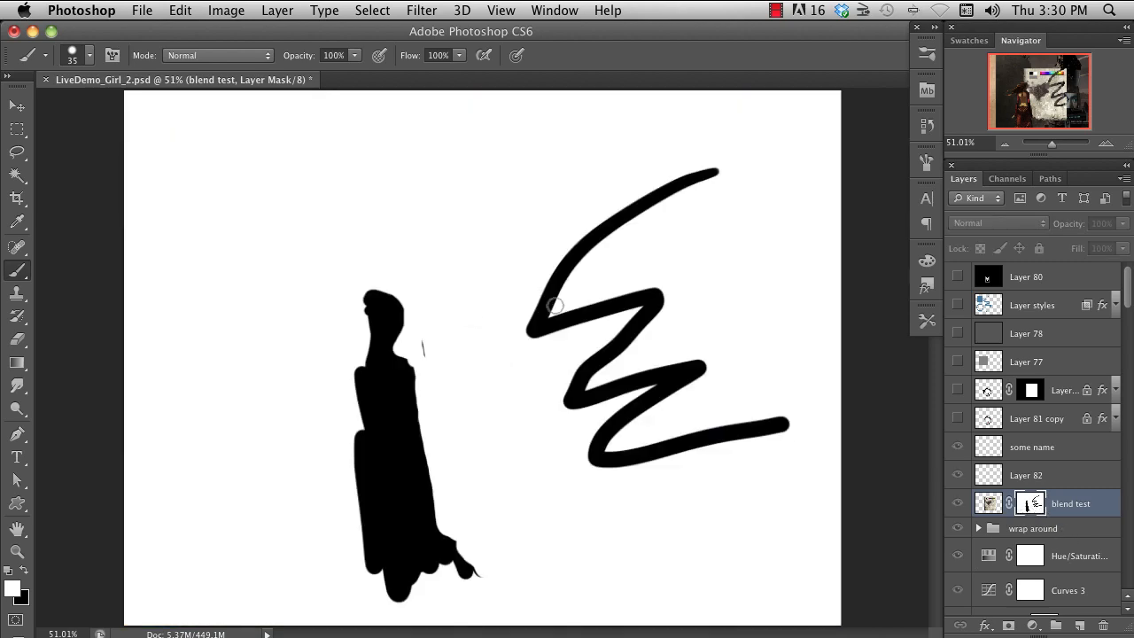
left_click_drag(584, 316, 623, 308)
left_click_drag(534, 280, 664, 392)
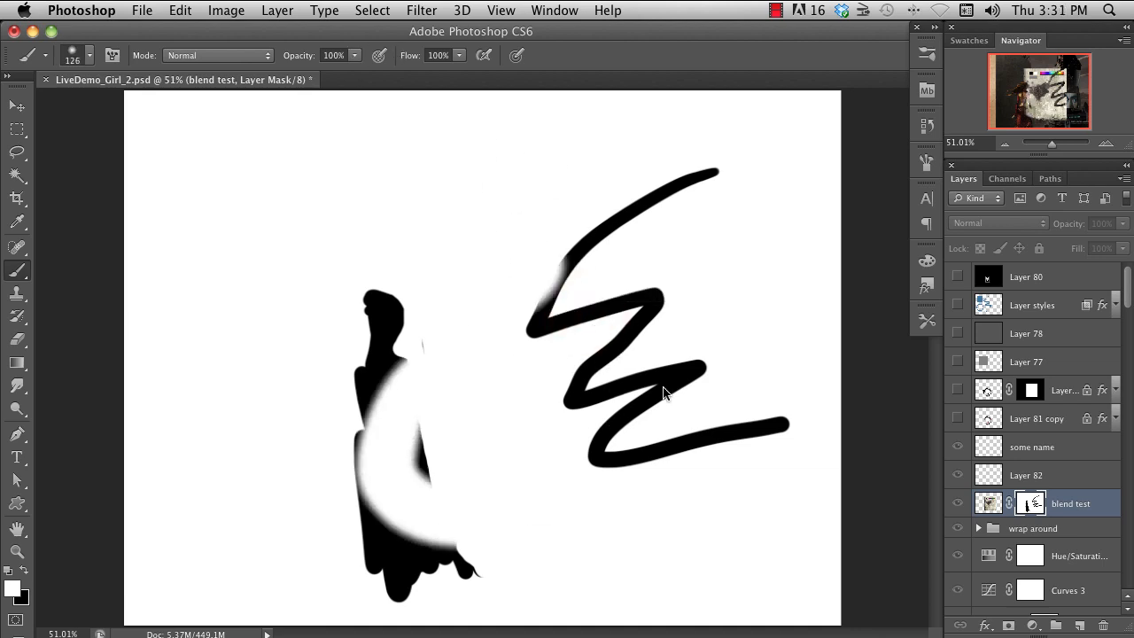
key("ctrl+z")
- Set the brush opacity to 30% and paint soft, semi-transparent white and black strokes on the mask
key("3")
mouse_move(394, 305)
left_mouse_down()
mouse_move(473, 514)
mouse_move(574, 221)
left_mouse_up()
key("x")
mouse_move(521, 353)
left_mouse_down()
mouse_move(538, 412)
mouse_move(558, 372)
mouse_move(596, 423)
left_mouse_up()
left_click_drag(567, 350, 618, 423)
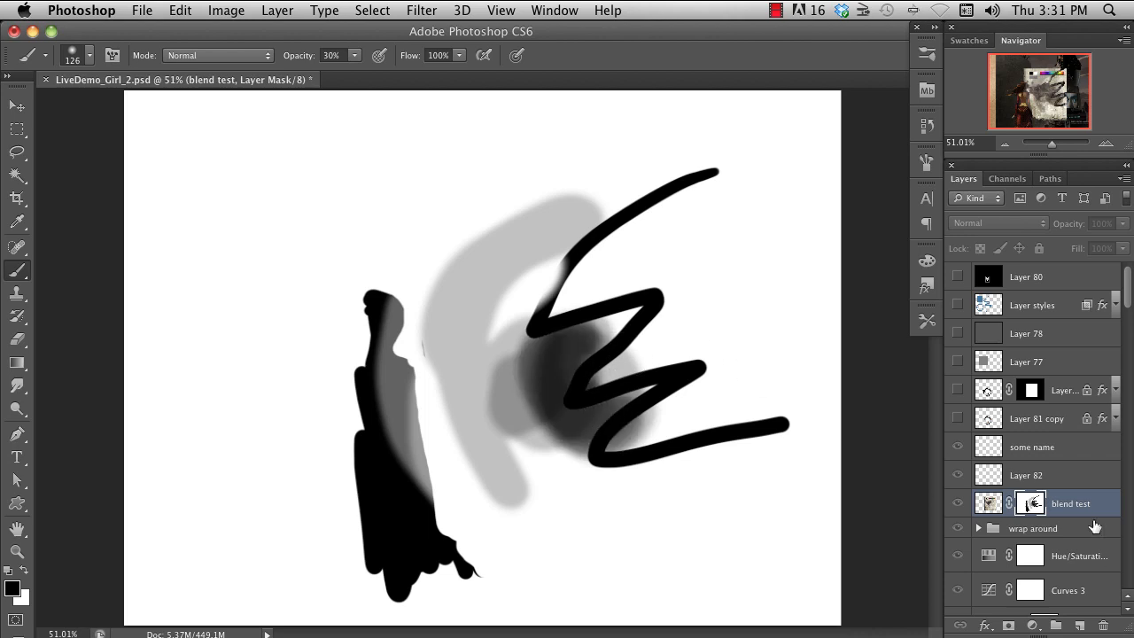
- Return from the mask view to the artwork and delete the layer mask of "blend test"
left_click(1031, 505, "alt")
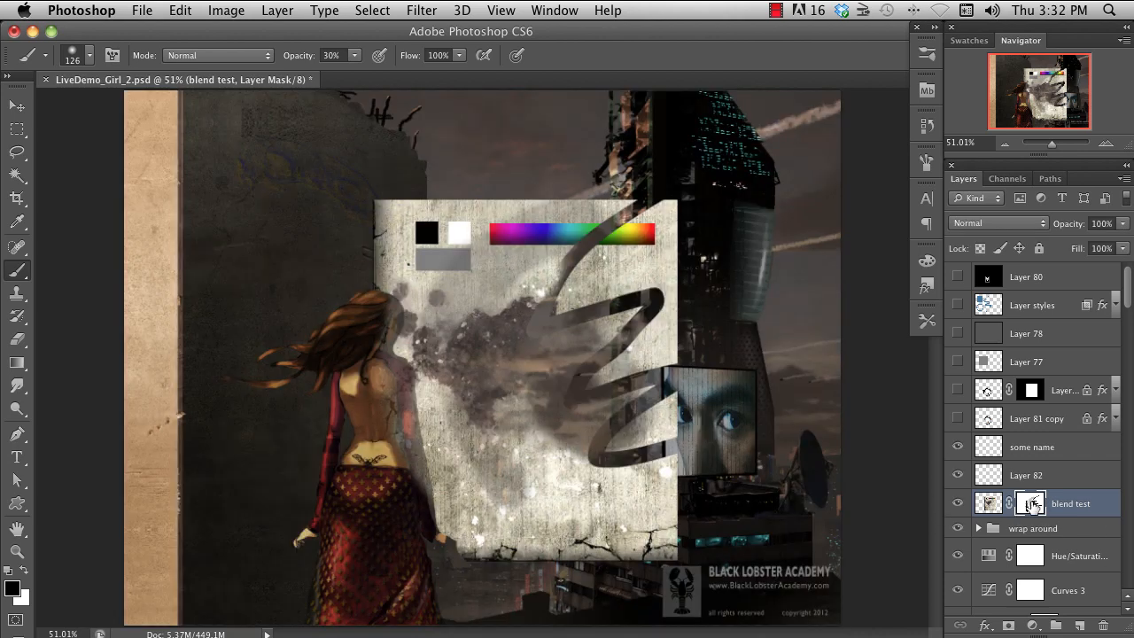
right_click(1031, 505)
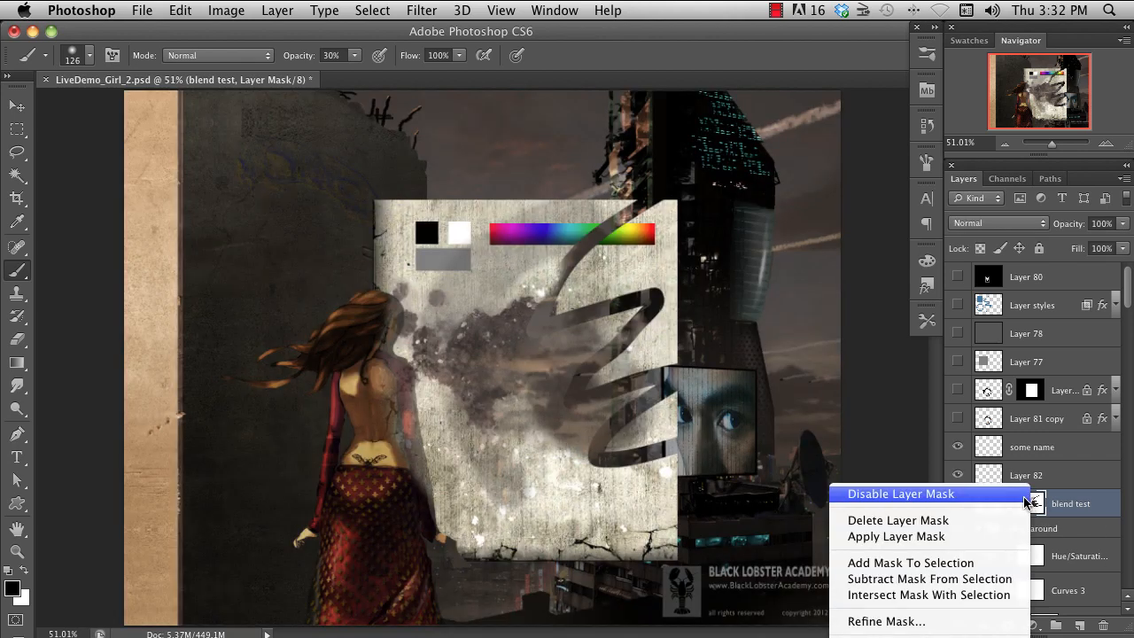
left_click(980, 521)
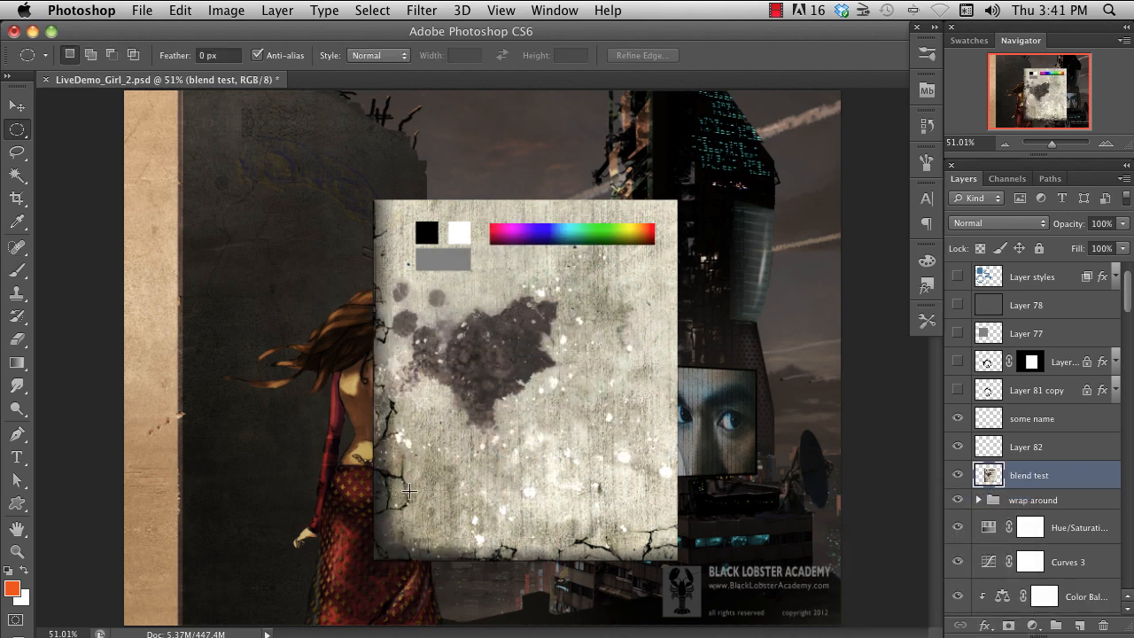
- Mask the "blend test" layer with an elliptical selection around the dark stain, and move the masked oval up beside the wall
left_click_drag(415, 485, 533, 308)
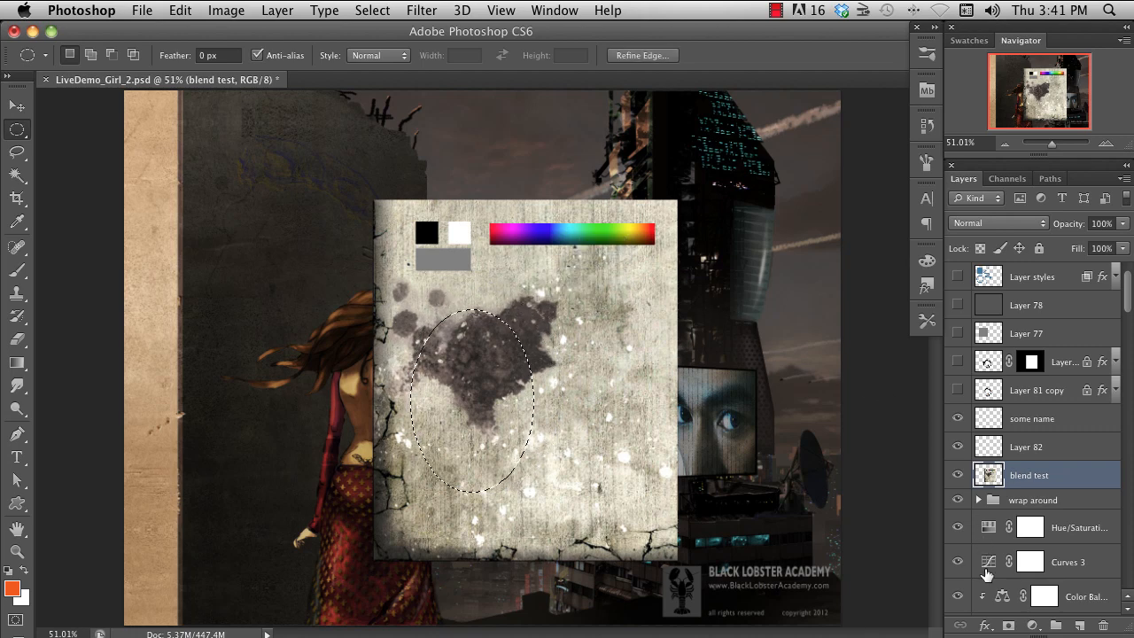
left_click(1008, 627)
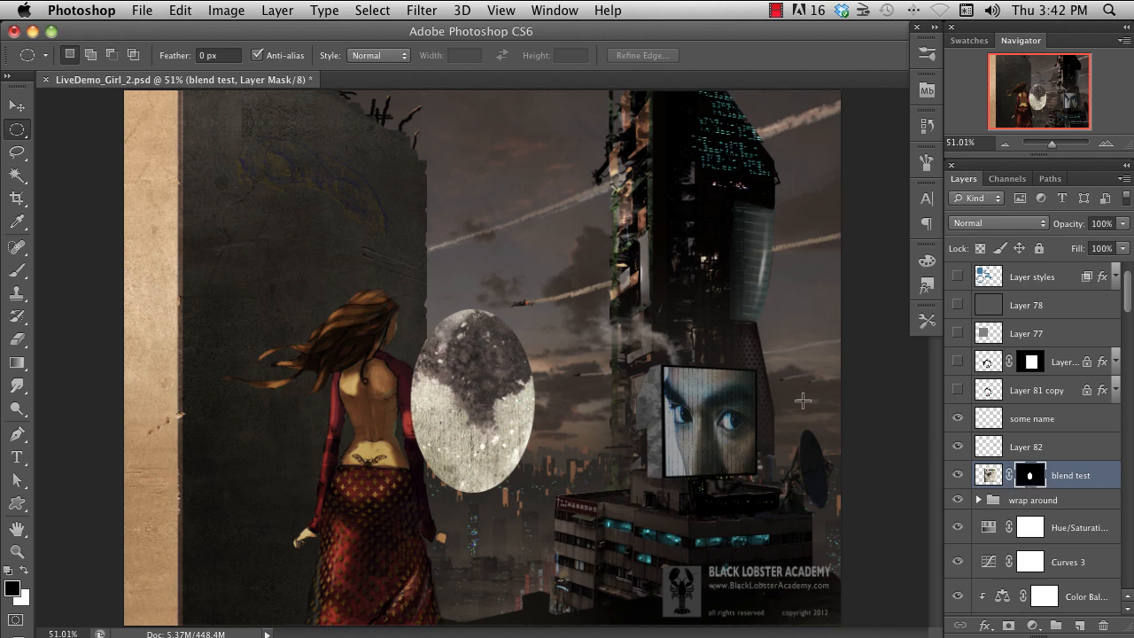
key("v")
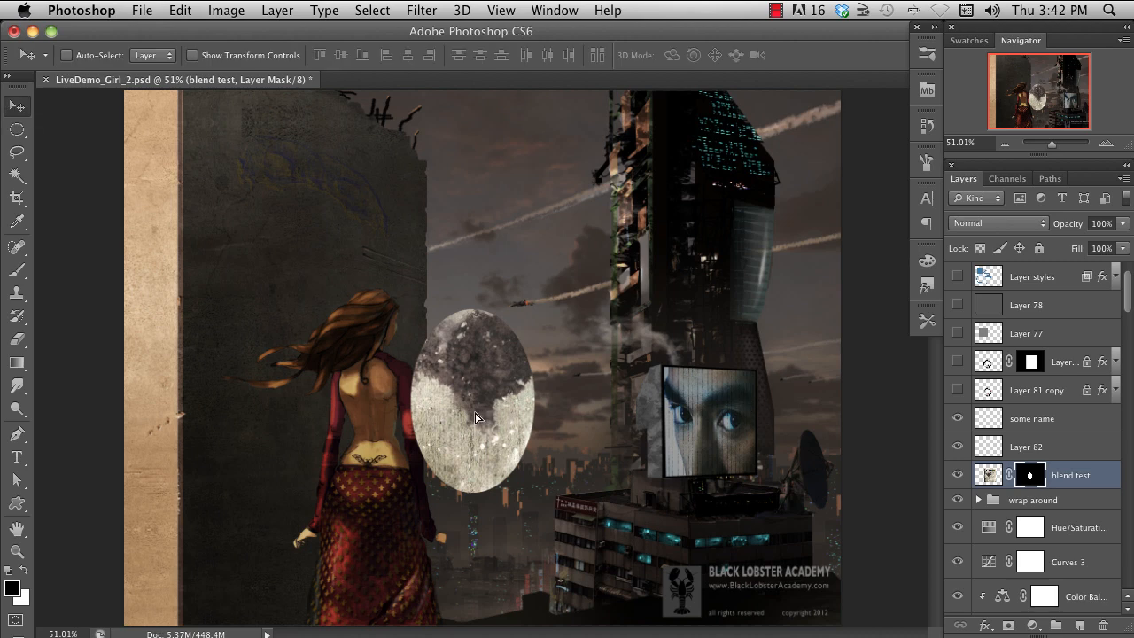
left_click_drag(478, 417, 527, 375)
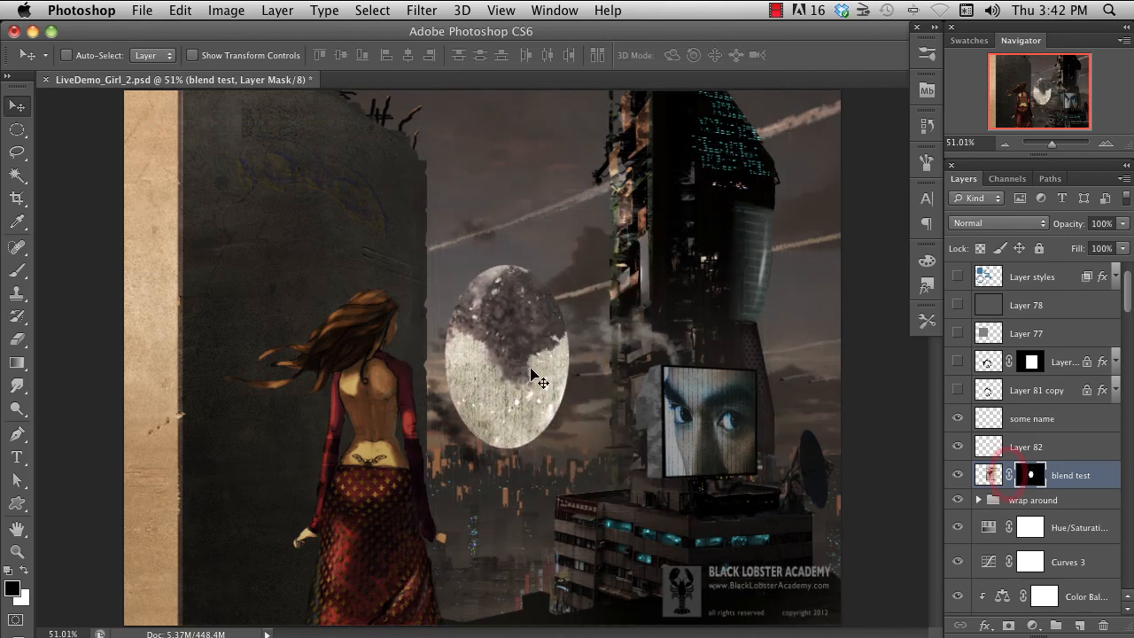
- Unlink the "blend test" mask from its layer, and reposition the texture and the oval mask independently
left_click(989, 476)
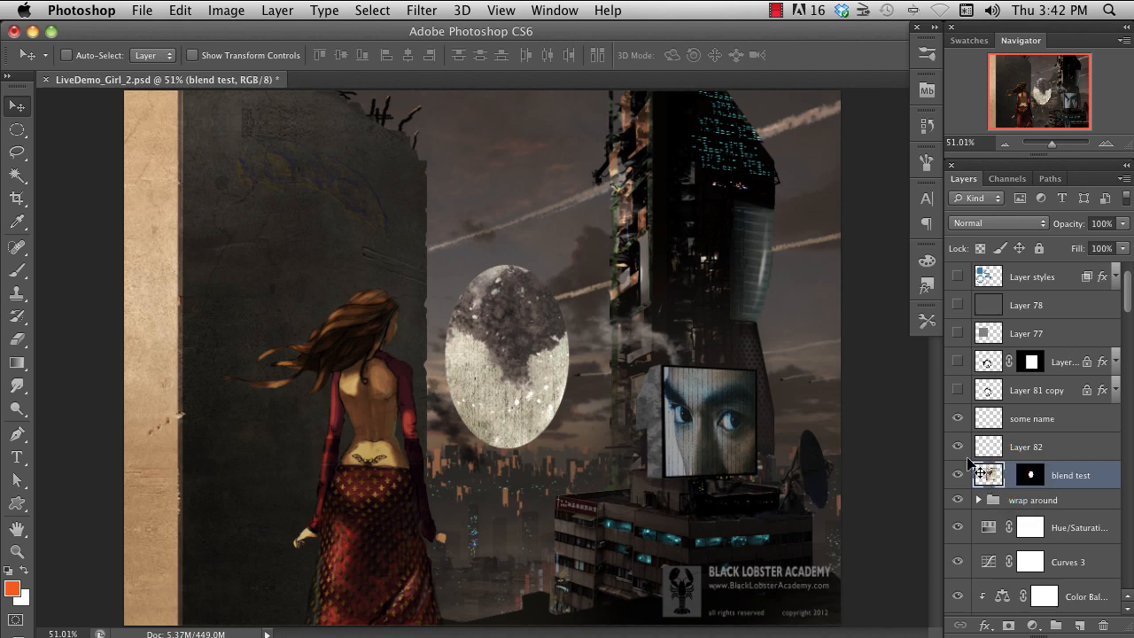
left_click_drag(514, 379, 552, 405)
left_click(1032, 478)
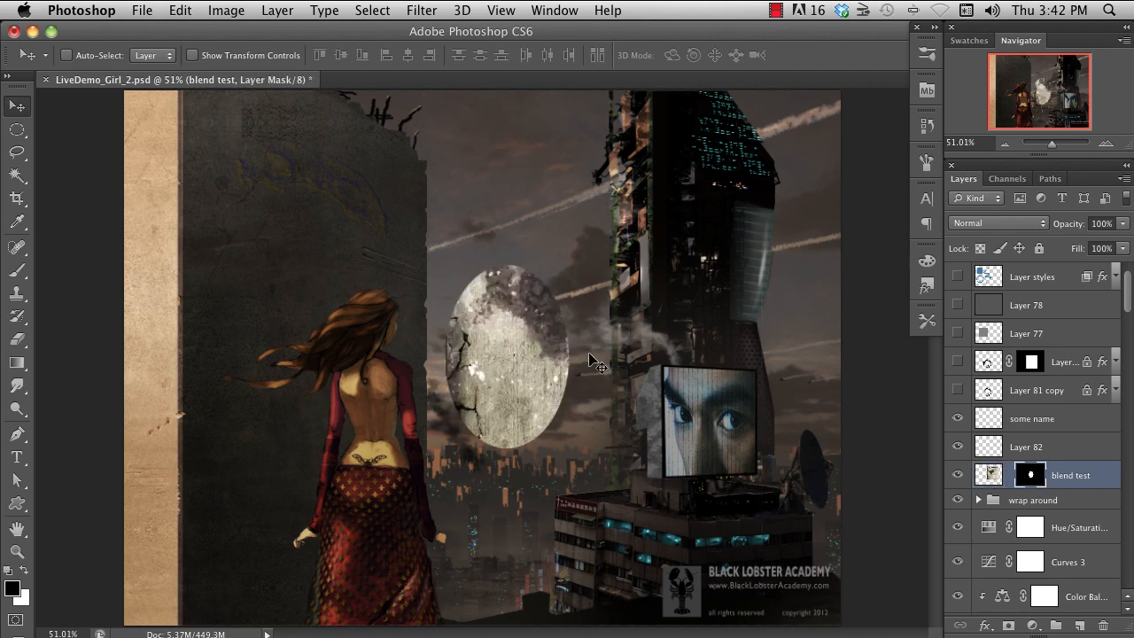
left_click_drag(495, 348, 608, 232)
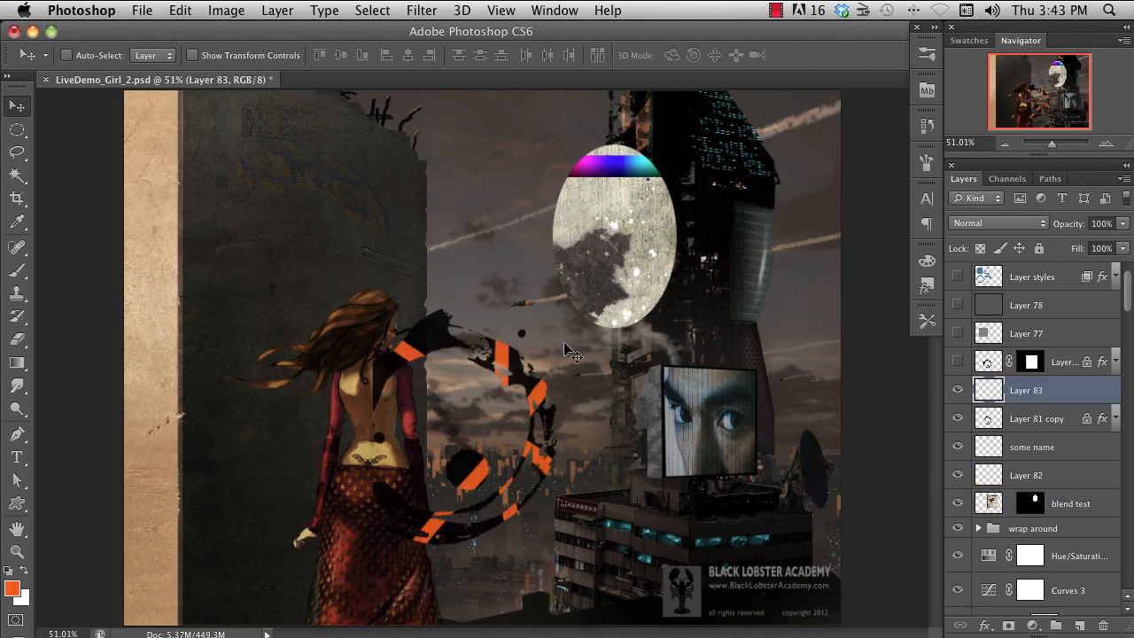
- Paint white strokes over the circular emblem on Layer 83 and clip the layer to "Layer 81 copy"
key("b")
key("x")
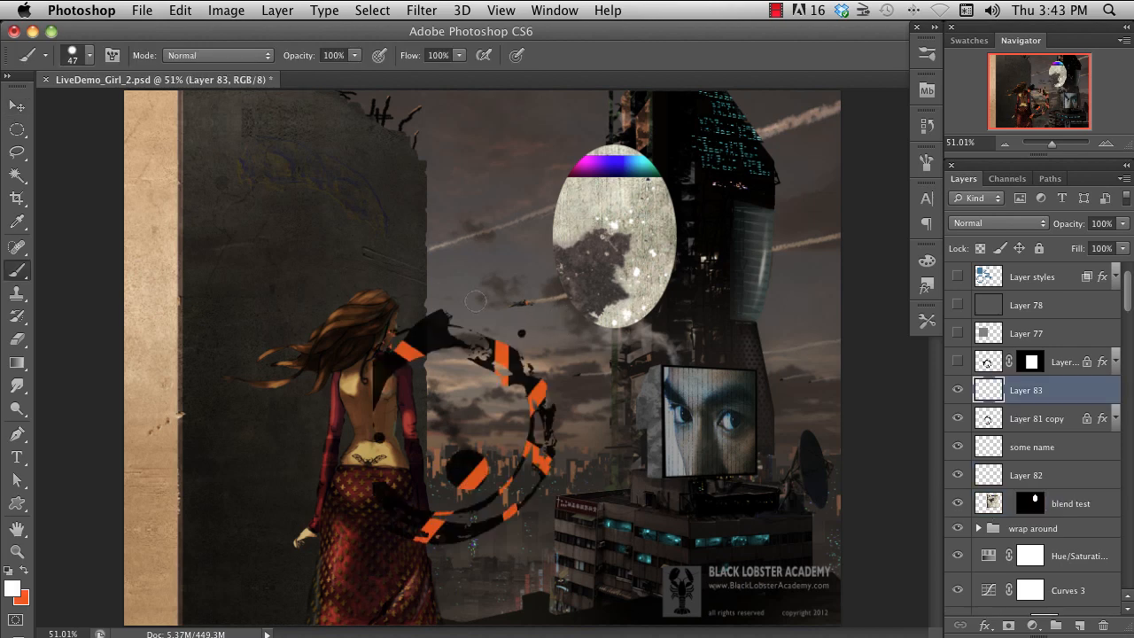
mouse_move(457, 285)
left_mouse_down()
mouse_move(352, 409)
mouse_move(469, 297)
mouse_move(542, 335)
left_mouse_up()
mouse_move(476, 482)
left_mouse_down()
mouse_move(361, 485)
mouse_move(553, 576)
left_mouse_up()
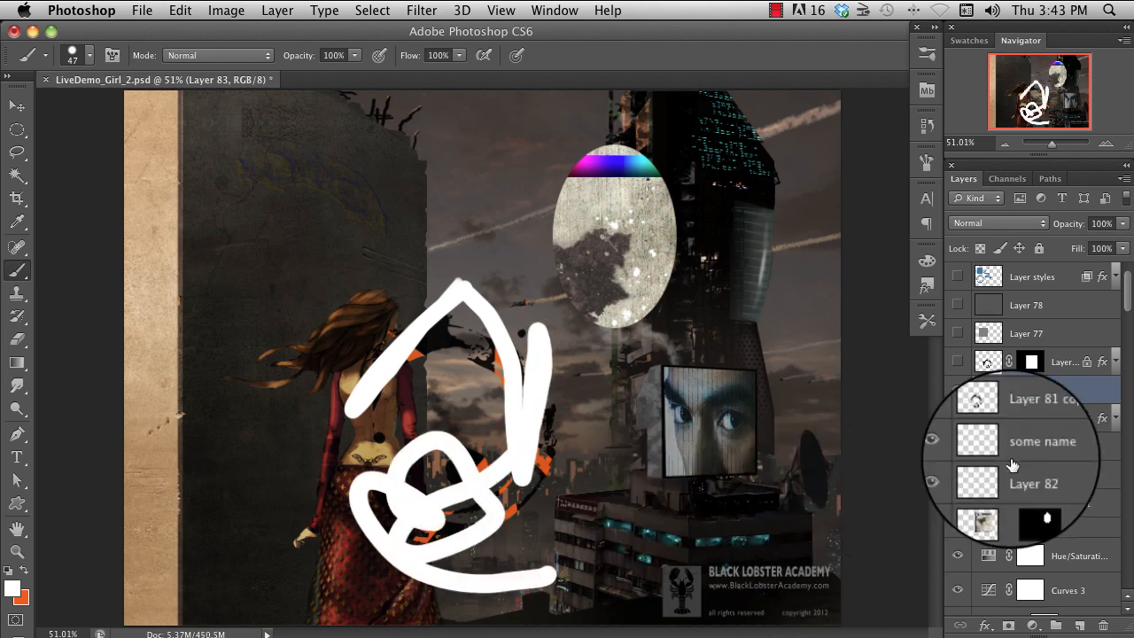
left_click_drag(1056, 409, 1063, 411)
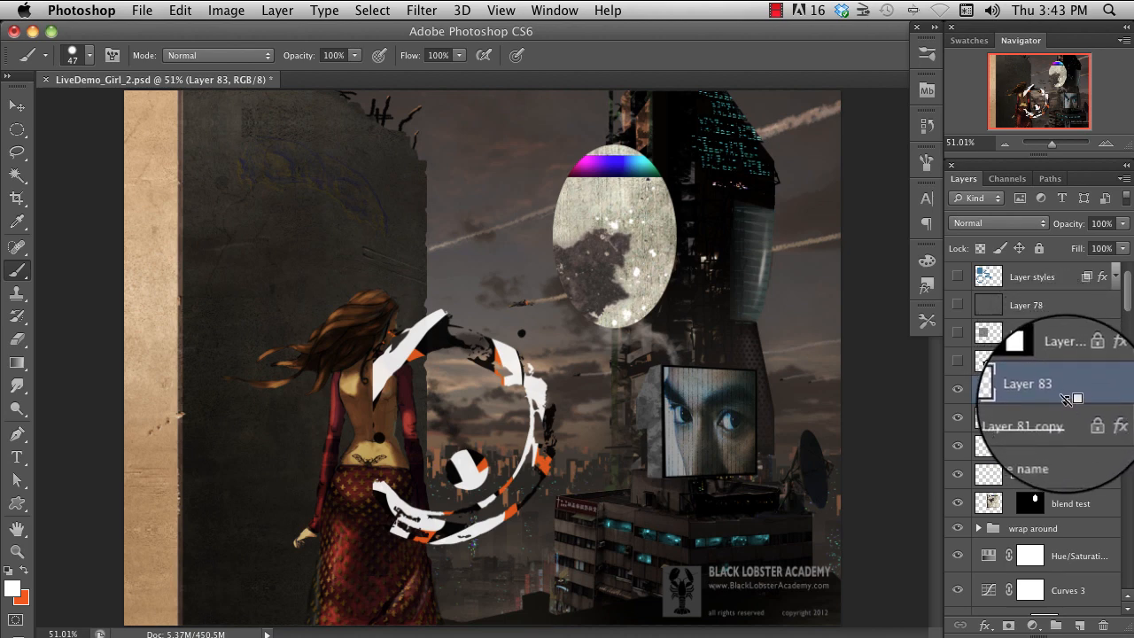
left_click(1082, 403, "alt")
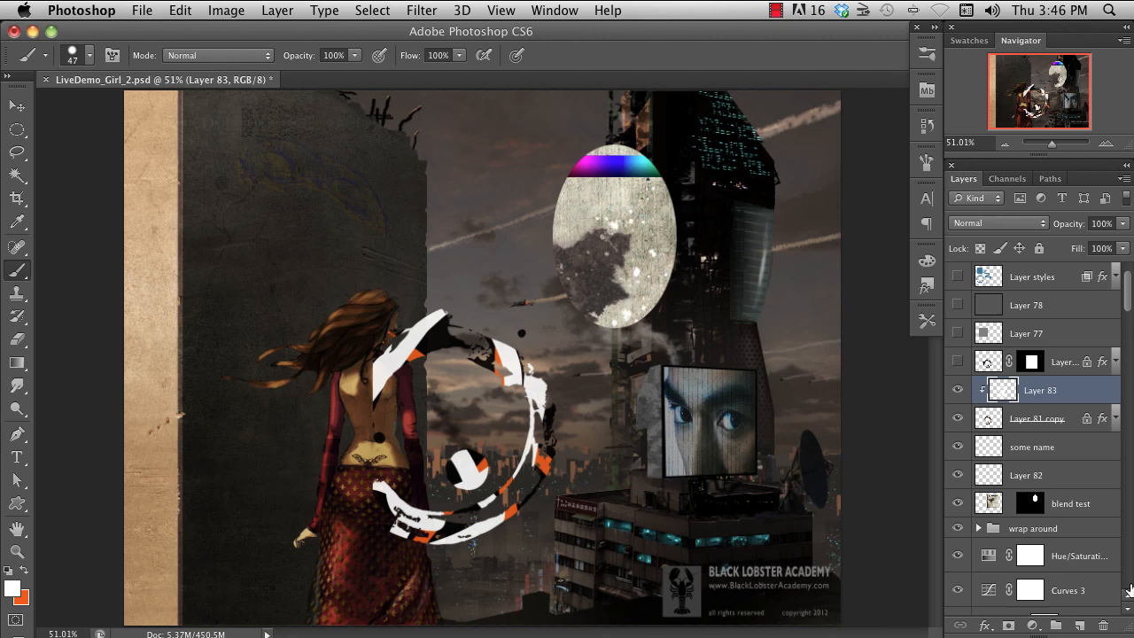
- Add a Hue/Saturation adjustment layer with Hue -149, Saturation +18, and slightly reduced Lightness
left_click(1033, 626)
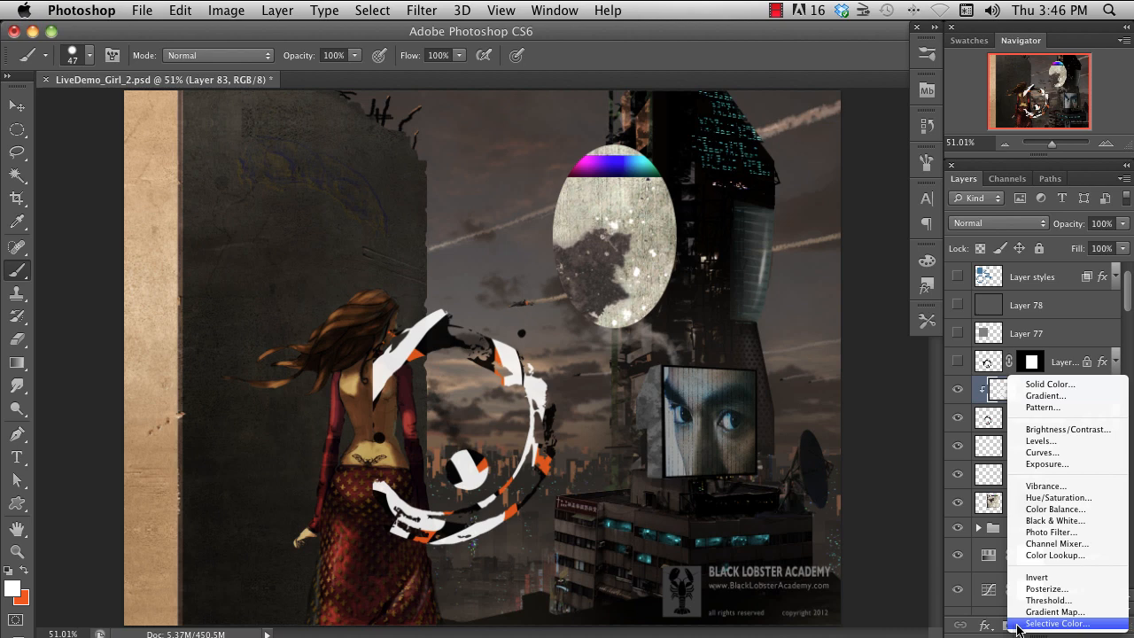
left_click(1063, 499)
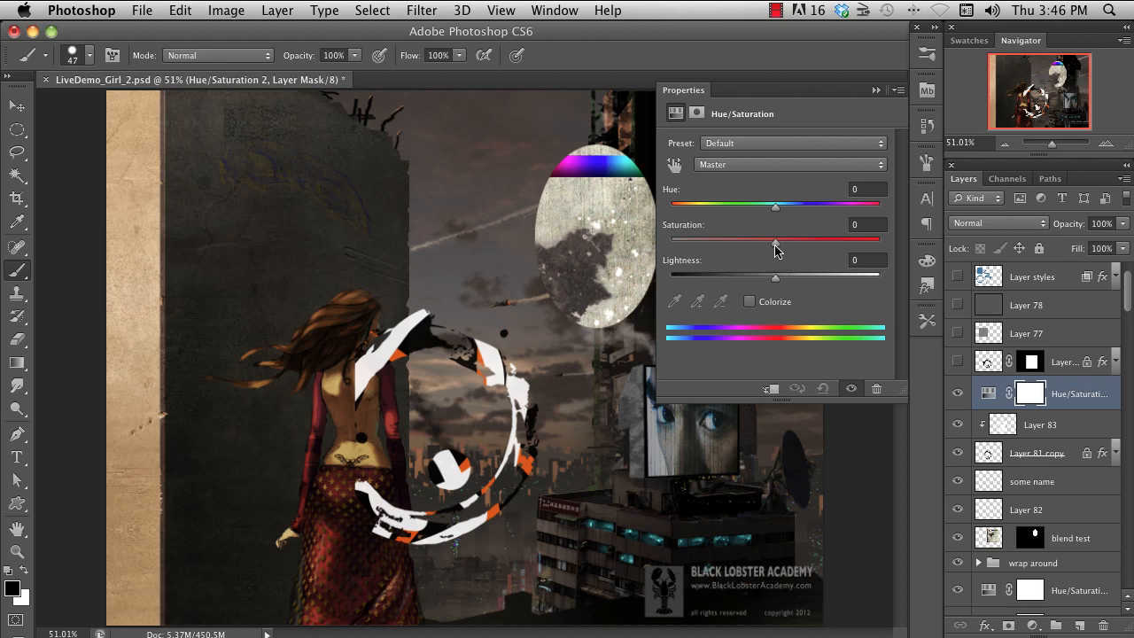
mouse_move(775, 250)
left_mouse_down()
mouse_move(847, 248)
mouse_move(702, 251)
mouse_move(804, 253)
mouse_move(794, 251)
left_mouse_up()
left_click_drag(776, 207, 682, 213)
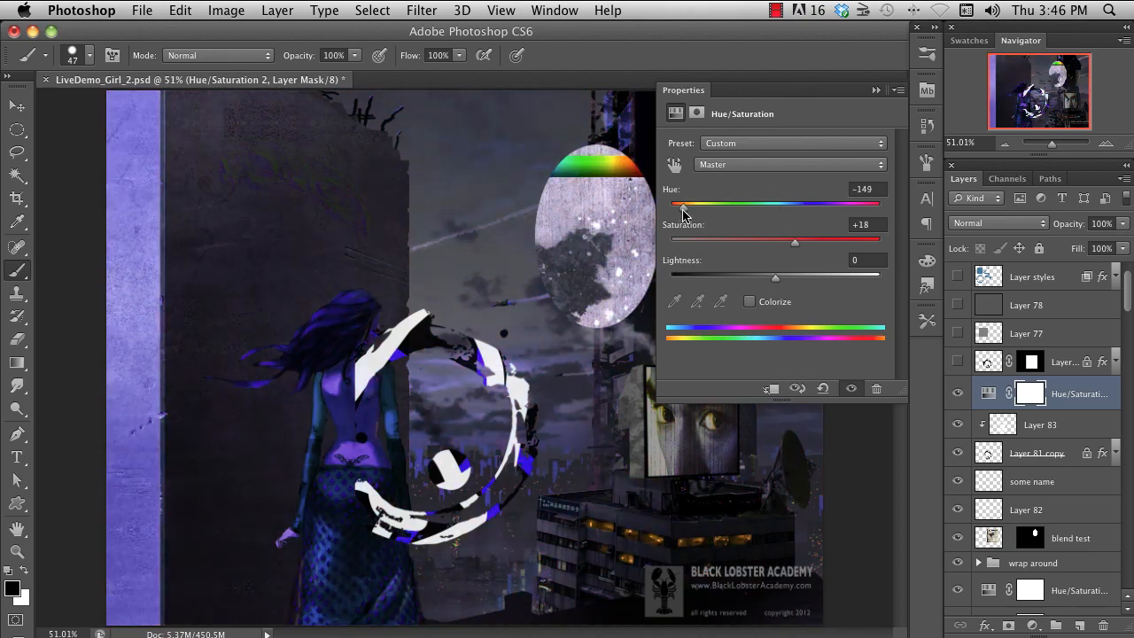
left_click_drag(777, 278, 756, 278)
left_click(875, 89)
- Move the new Hue/Saturation layer below "blend test" and paint black on its mask over the woman
left_click_drag(1065, 393, 1073, 551)
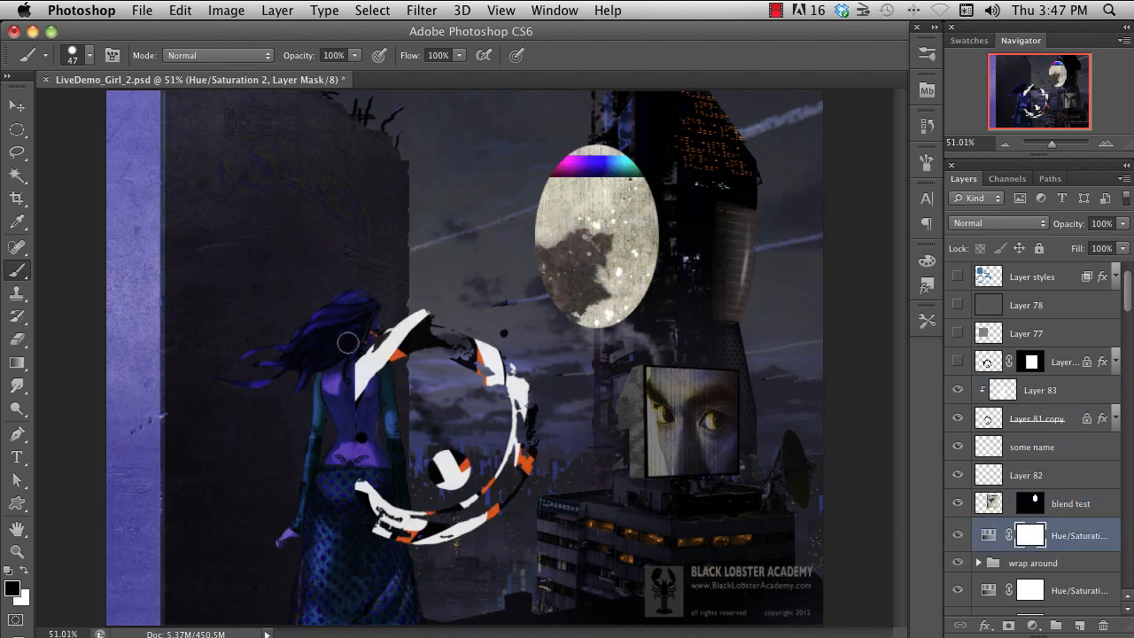
mouse_move(347, 341)
left_mouse_down()
mouse_move(381, 346)
mouse_move(354, 551)
mouse_move(280, 574)
left_mouse_up()
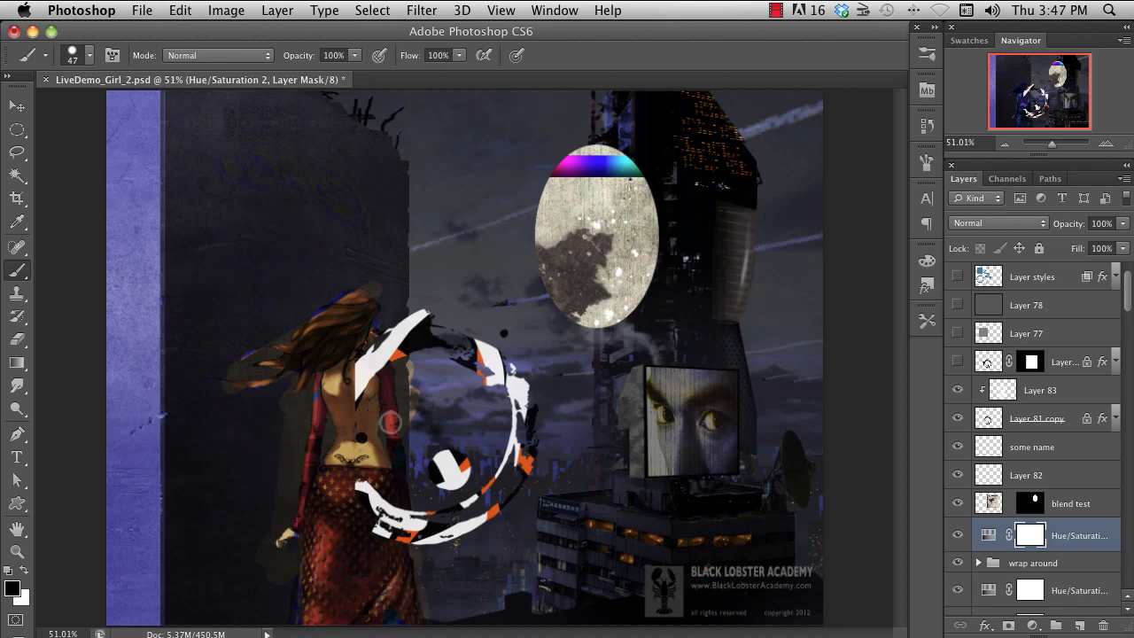
left_click(1031, 541, "alt")
left_click(1034, 544, "alt")
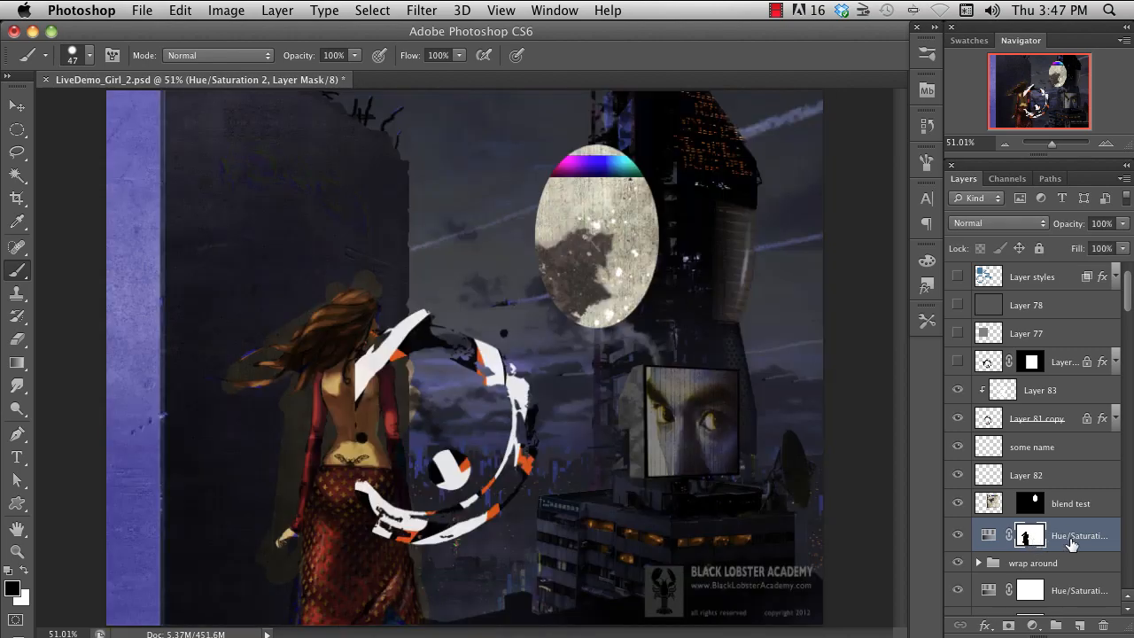
- Lower the opacity of the masked Hue/Saturation adjustment layer to 40%
left_click(1122, 224)
left_click_drag(1125, 240, 1072, 240)
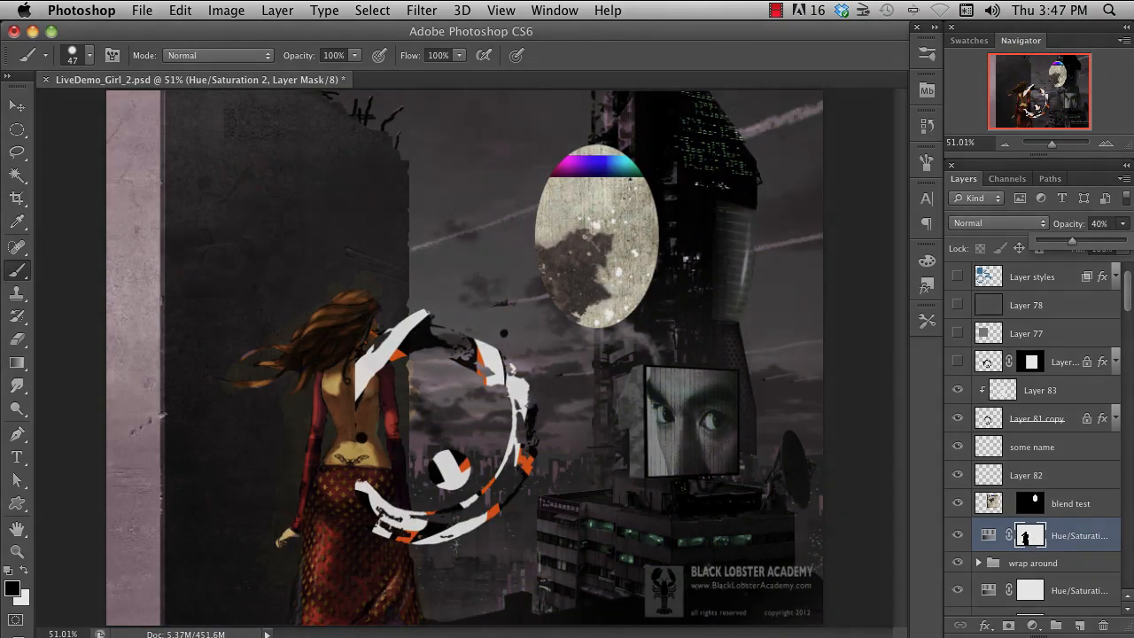